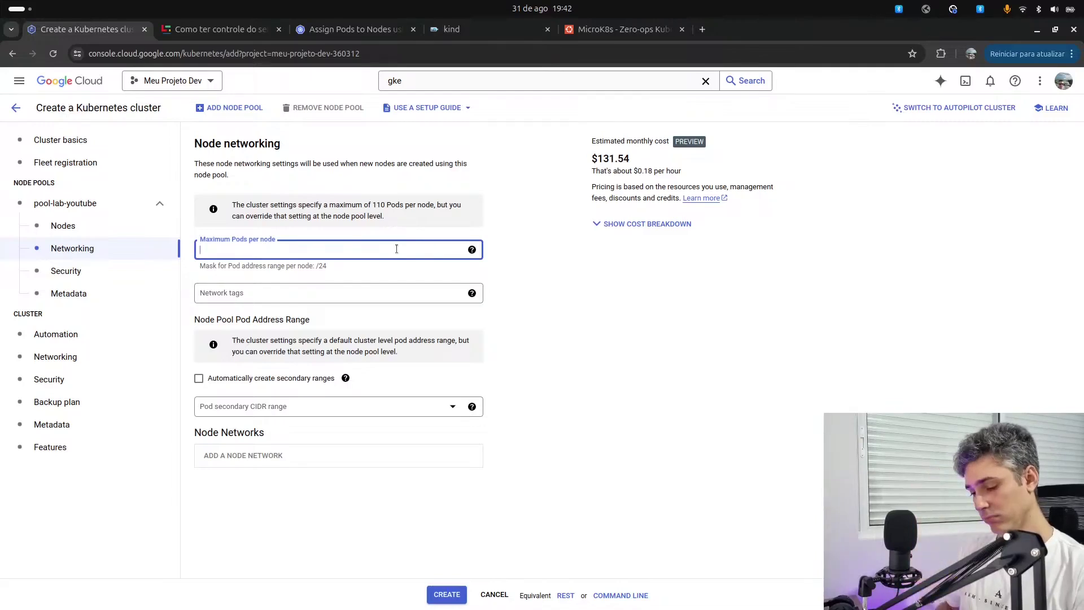
- Set the maximum Pods per node to 30 for the node pool and check the Pod address range mask
{"action": "type", "text": "30"}
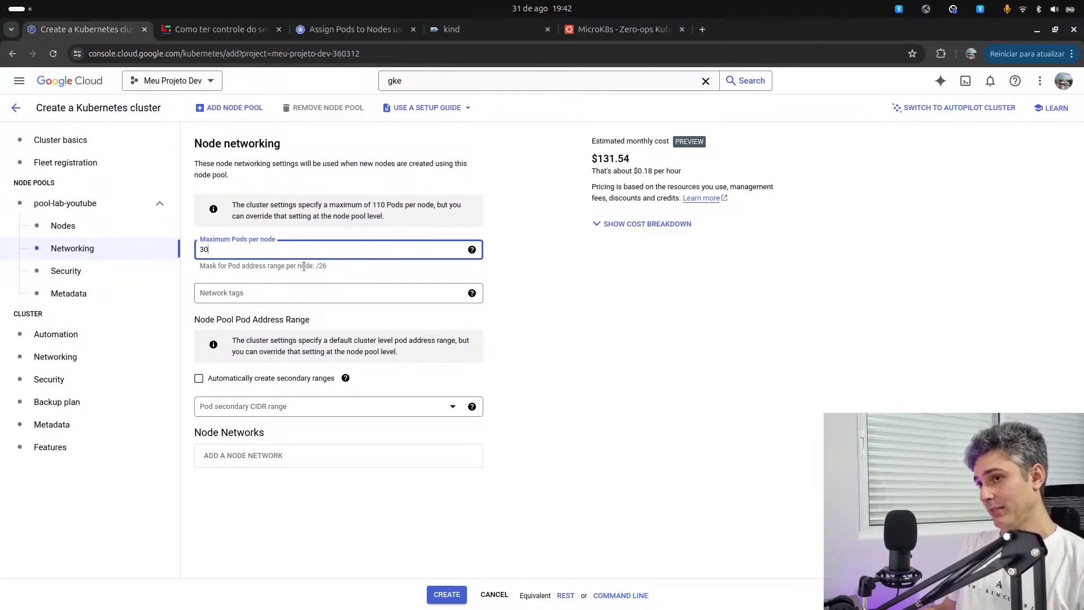
{"action": "left_click_drag", "start_coordinate": [315, 265], "coordinate": [330, 266]}
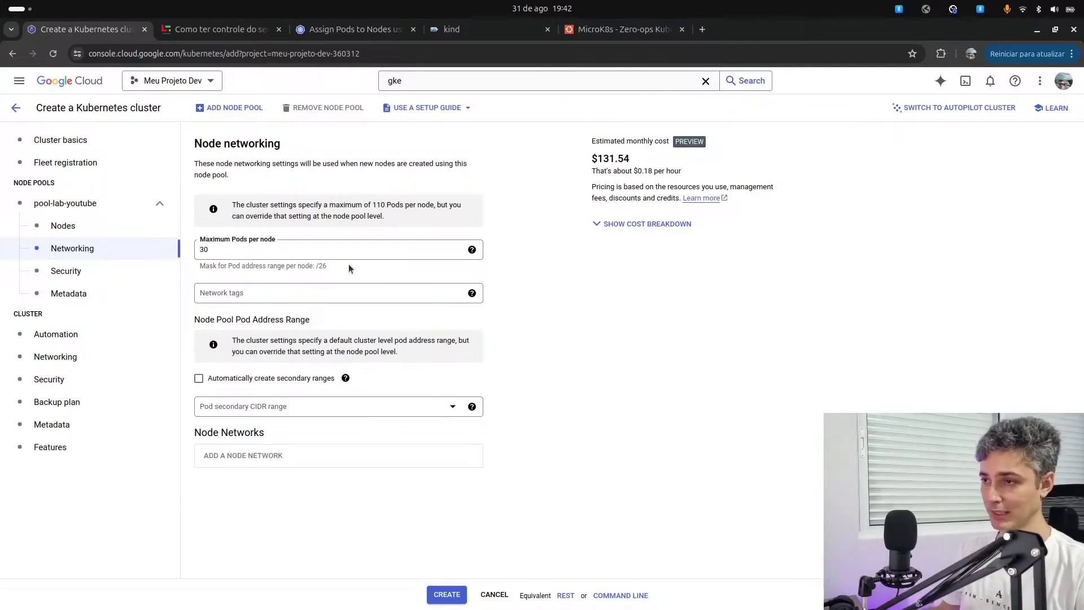
{"action": "left_click_drag", "start_coordinate": [315, 266], "coordinate": [323, 267]}
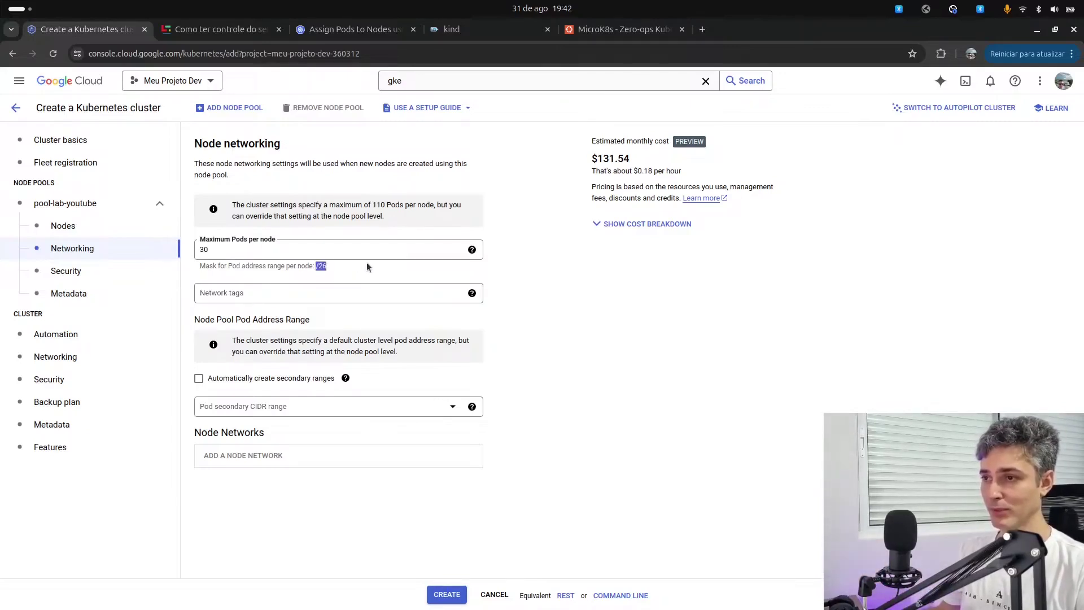
{"action": "left_click", "coordinate": [367, 263]}
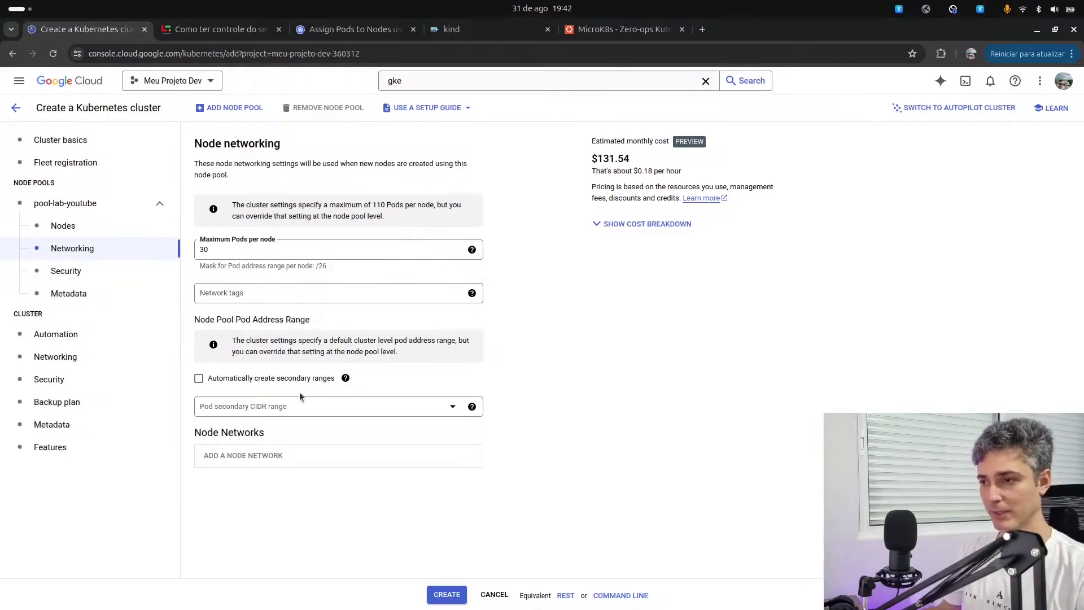
- Look over the node pool's network tags and Pod secondary CIDR range options without changing them
{"action": "left_click", "coordinate": [264, 293]}
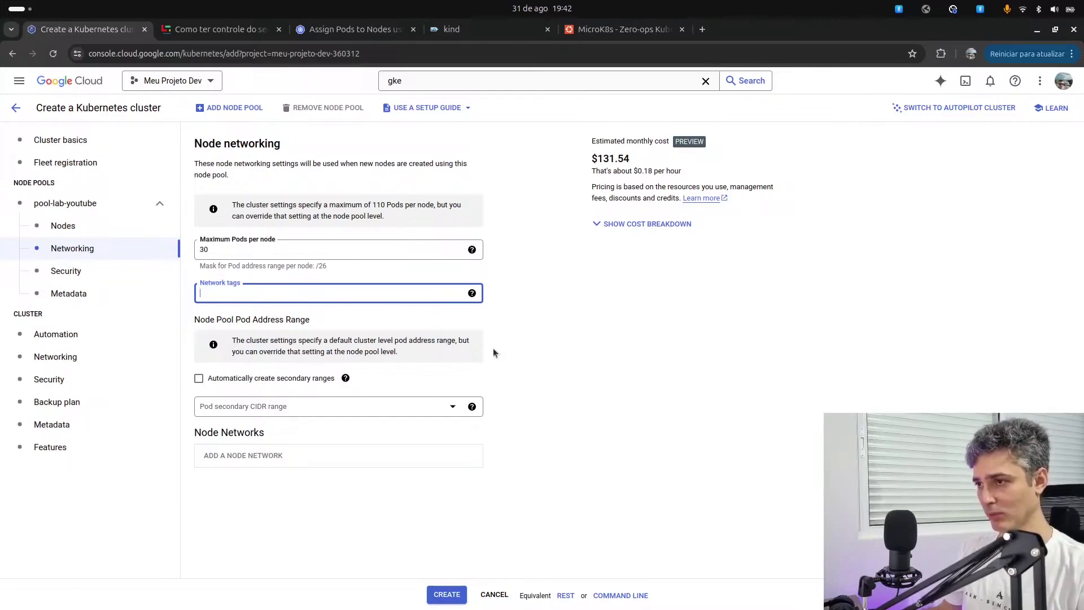
{"action": "left_click", "coordinate": [352, 406]}
{"action": "left_click", "coordinate": [435, 378]}
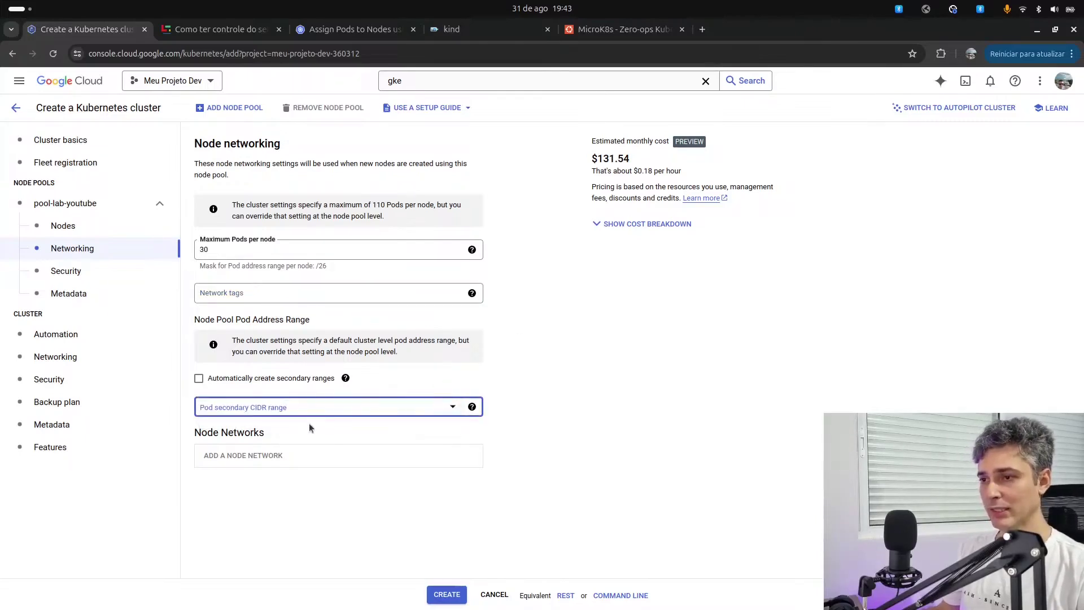
{"action": "left_click", "coordinate": [609, 409]}
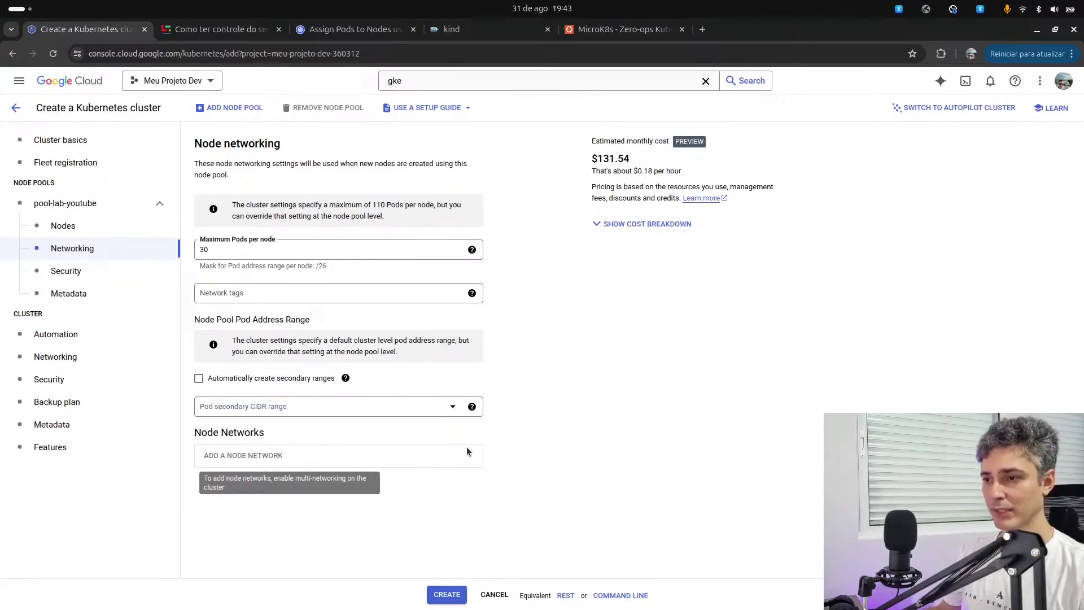
- Open the node pool's security settings and review the available service accounts
{"action": "left_click", "coordinate": [115, 277]}
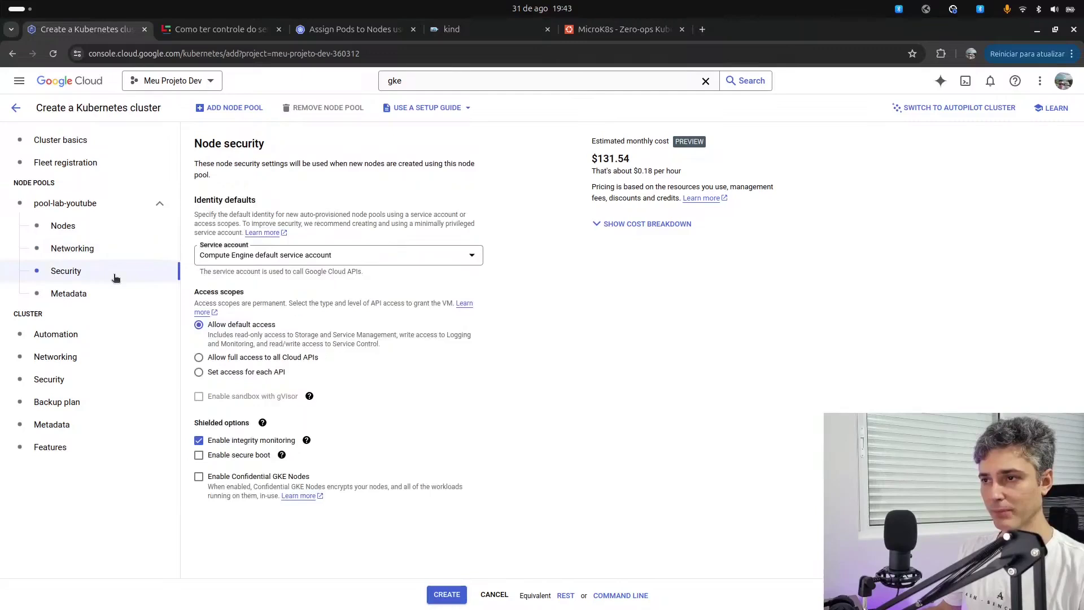
{"action": "left_click", "coordinate": [359, 260]}
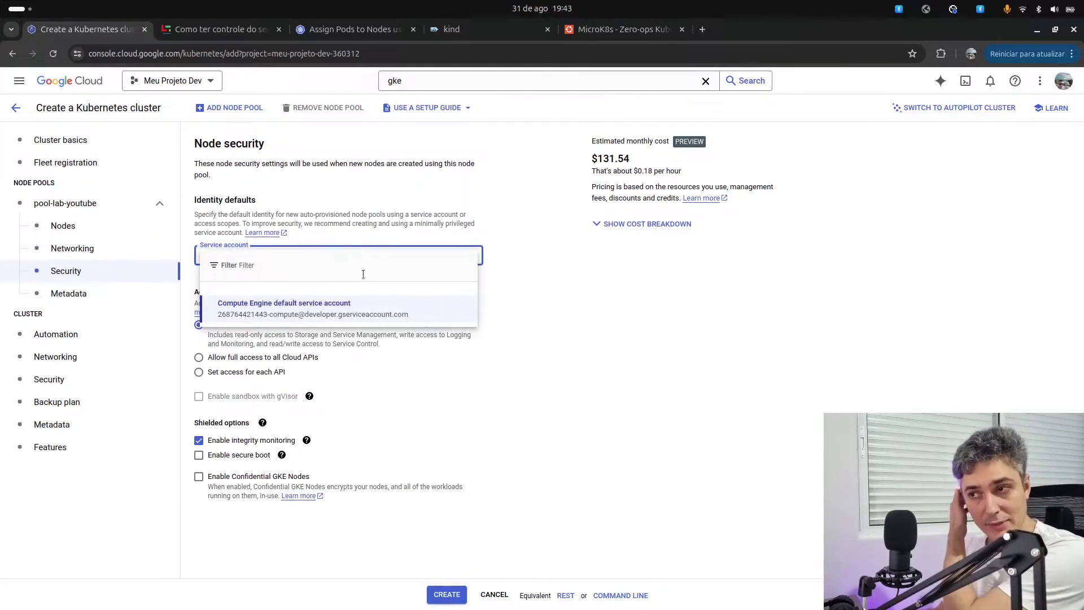
{"action": "left_click", "coordinate": [557, 299]}
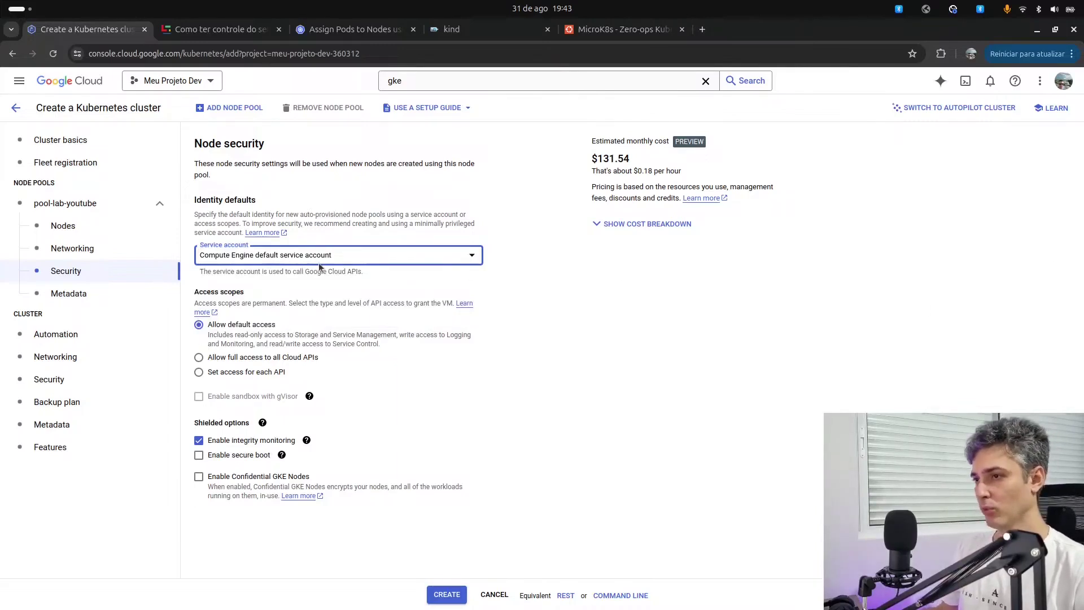
- Search the console for "iam" and open the IAM permissions page in a separate browser tab
{"action": "left_click", "coordinate": [431, 81]}
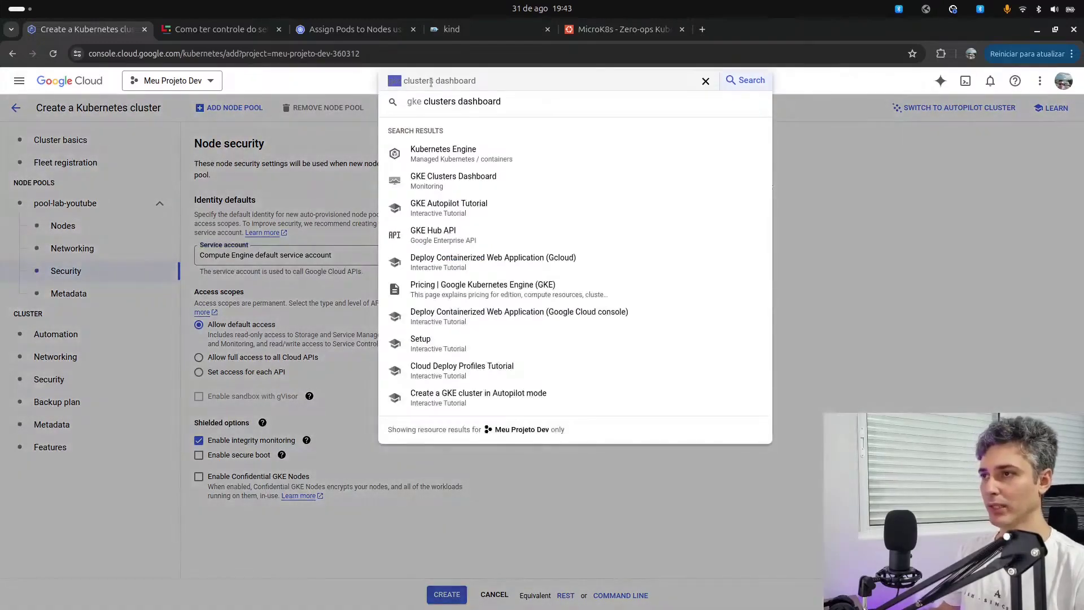
{"action": "type", "text": "iam"}
{"action": "right_click", "coordinate": [435, 157]}
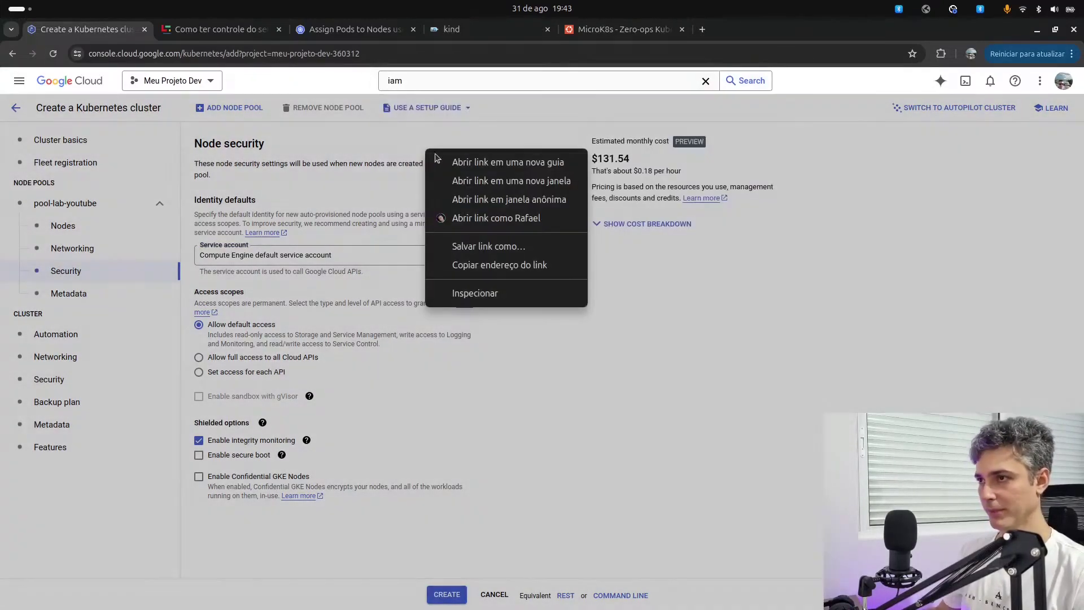
{"action": "left_click", "coordinate": [436, 157]}
{"action": "left_click", "coordinate": [225, 29]}
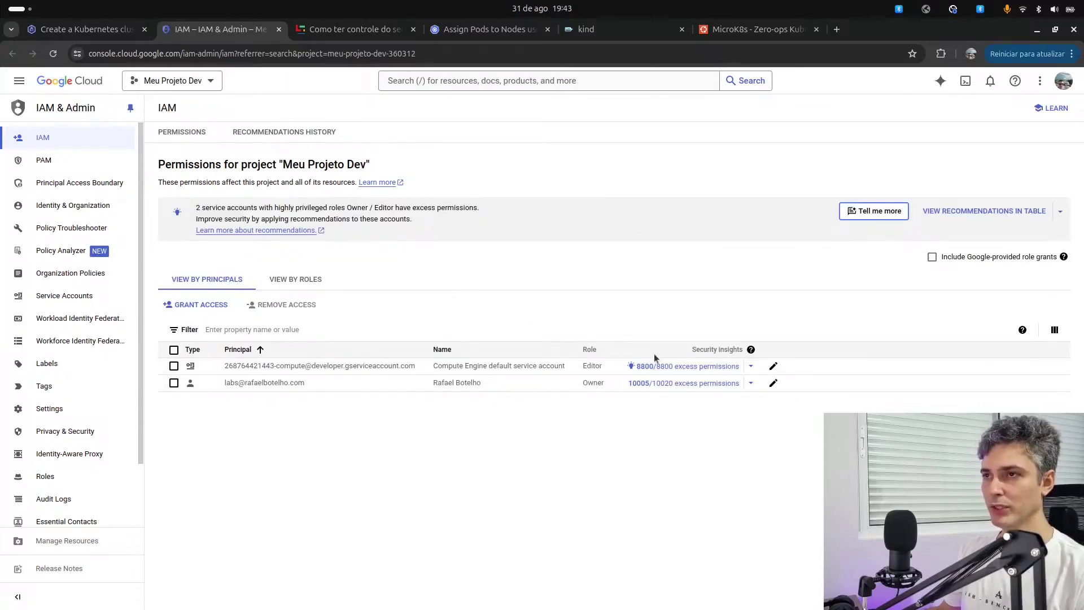
- Compare the service account chosen in node security with its role on the IAM page, and return to the cluster form
{"action": "left_click", "coordinate": [119, 33]}
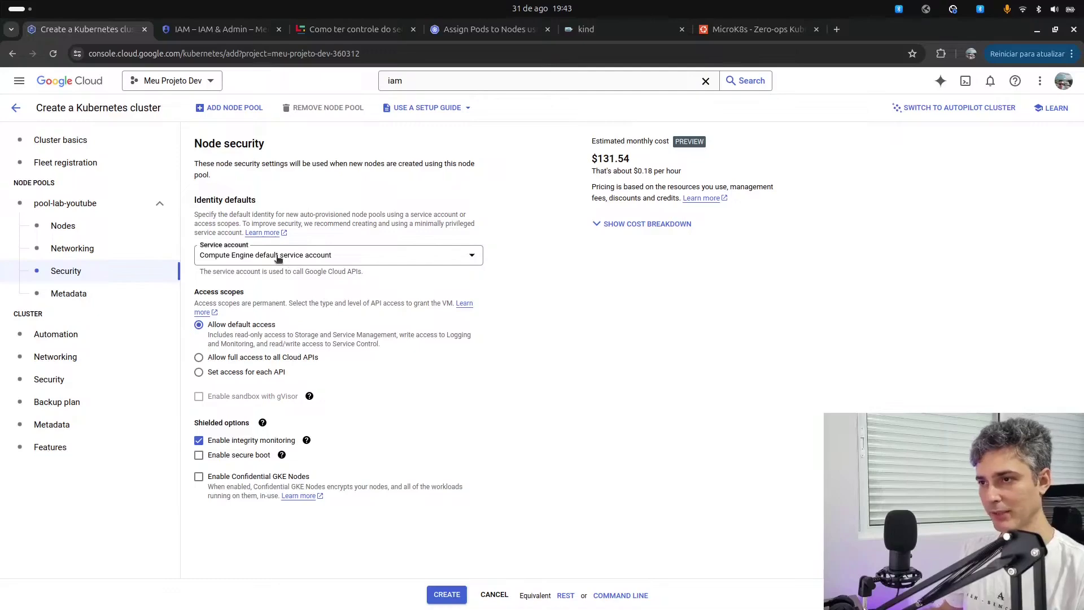
{"action": "left_click", "coordinate": [215, 29]}
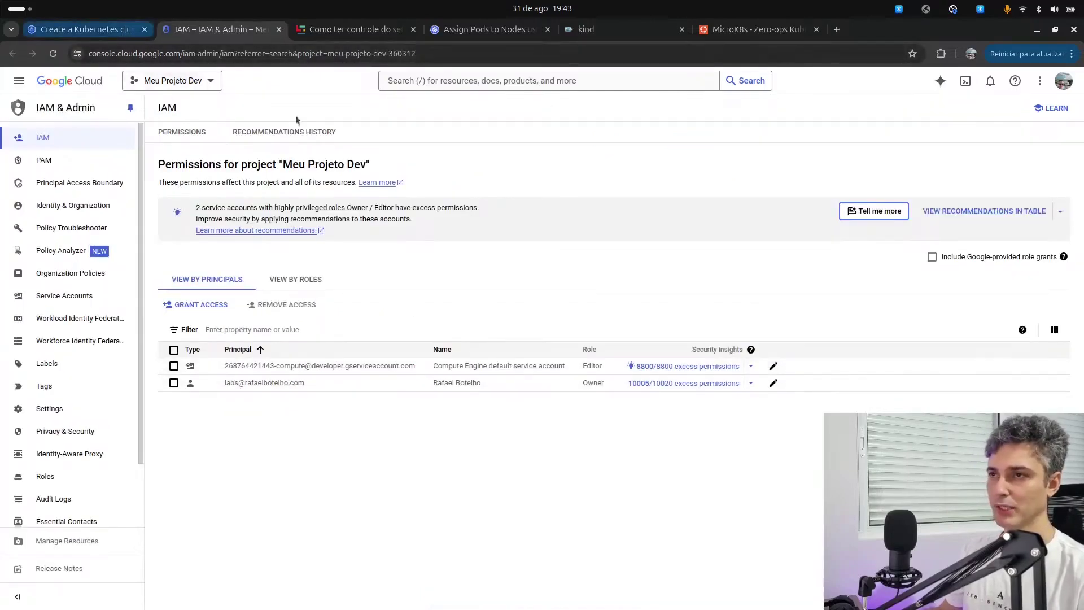
{"action": "left_click", "coordinate": [89, 29]}
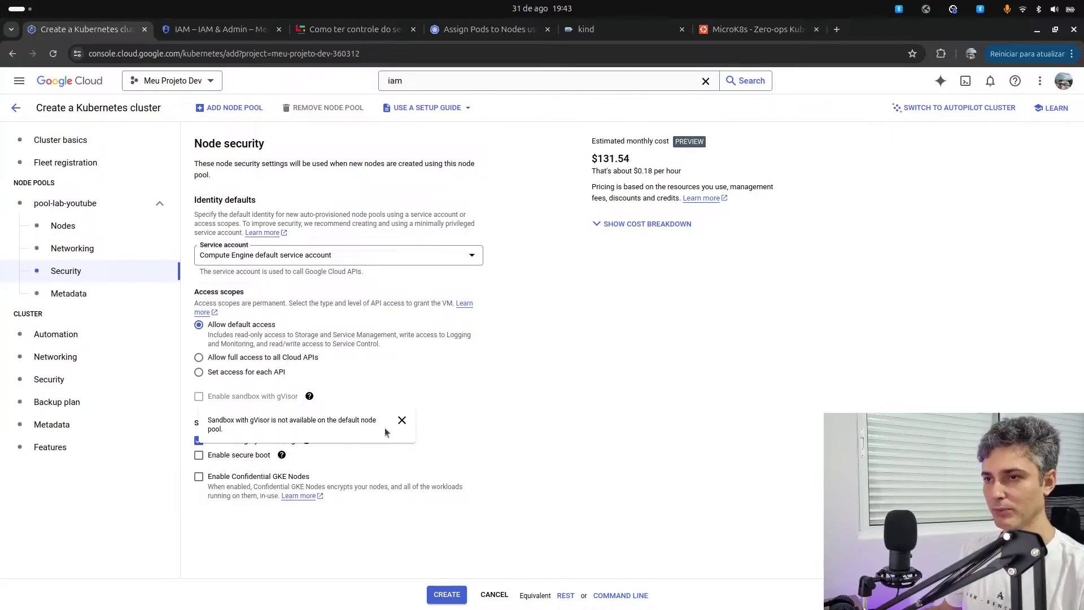
- Review the node pool's metadata settings, including Kubernetes labels, node taints, labels and GCE instance metadata
{"action": "left_click", "coordinate": [134, 302]}
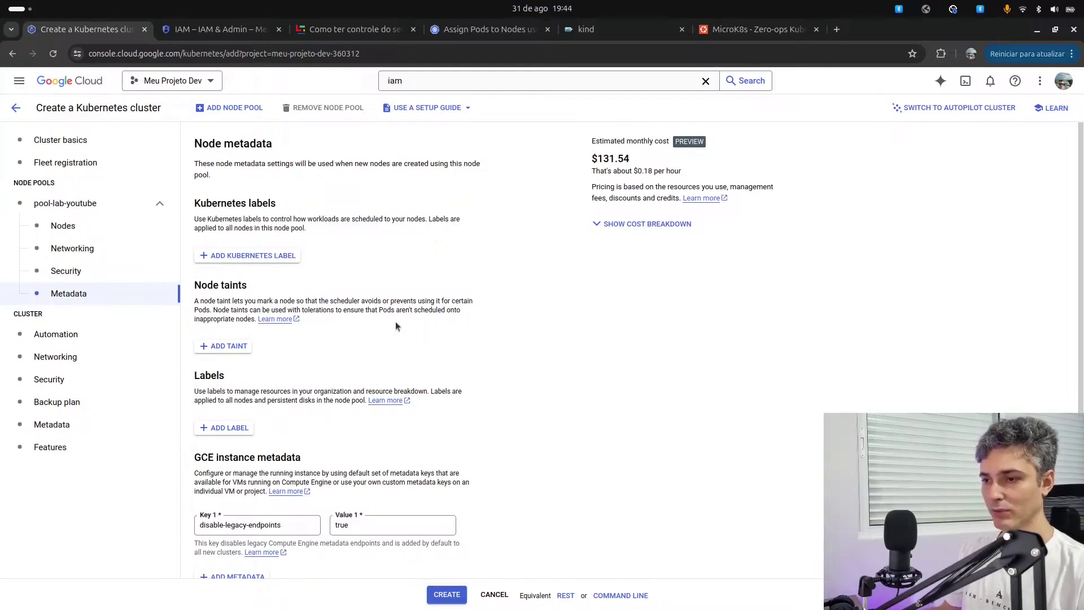
{"action": "scroll", "coordinate": [402, 332], "scroll_direction": "down", "scroll_amount": 1}
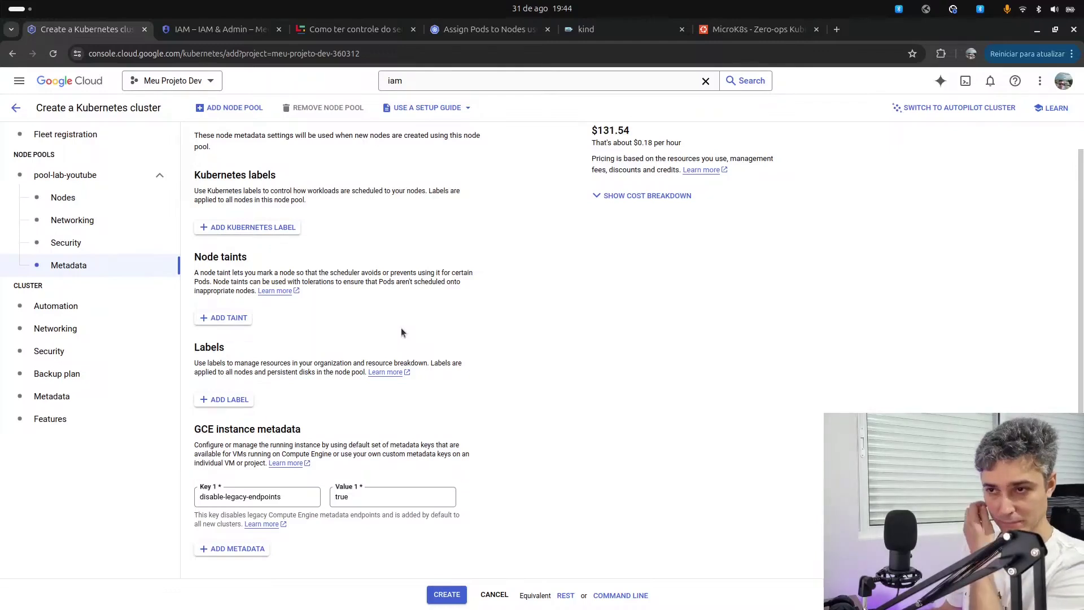
{"action": "scroll", "coordinate": [402, 332], "scroll_direction": "up", "scroll_amount": 1}
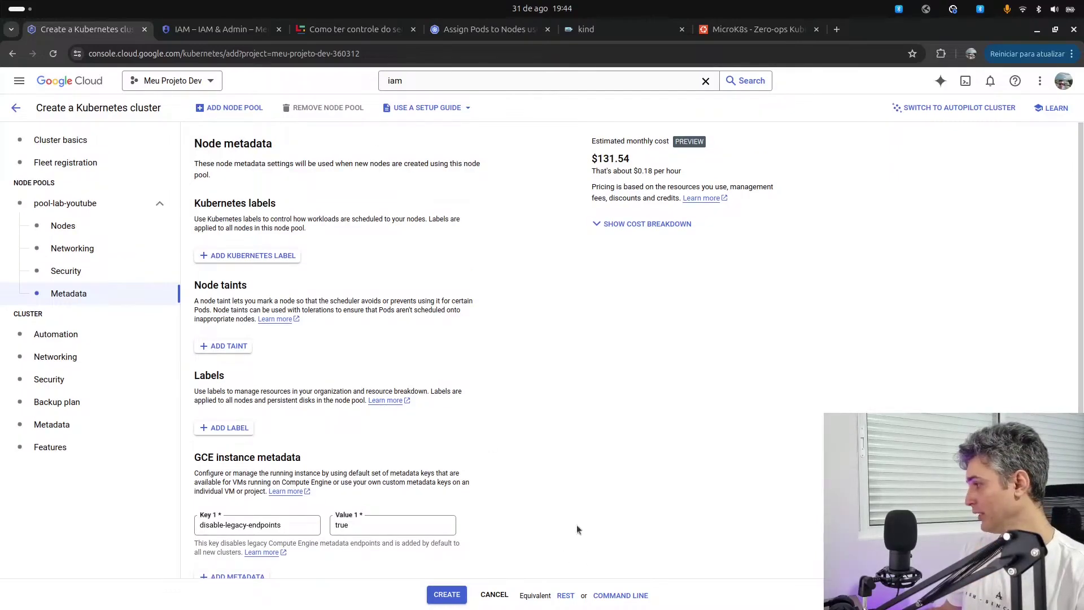
- Check the cluster's estimated monthly and hourly cost
{"action": "double_click", "coordinate": [613, 158]}
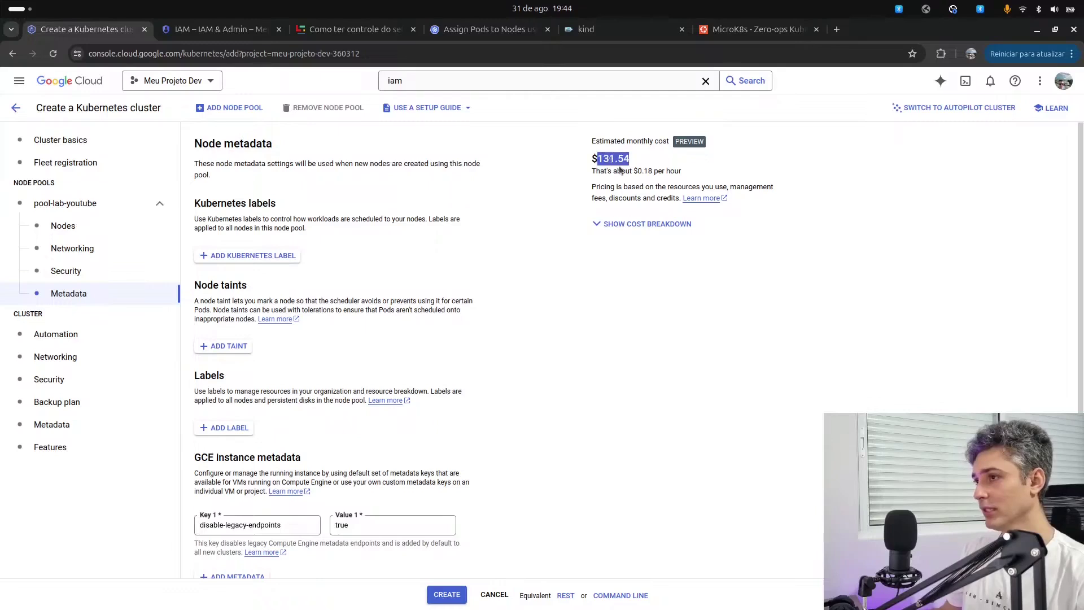
{"action": "left_click", "coordinate": [672, 299]}
{"action": "left_click_drag", "start_coordinate": [638, 170], "coordinate": [652, 171]}
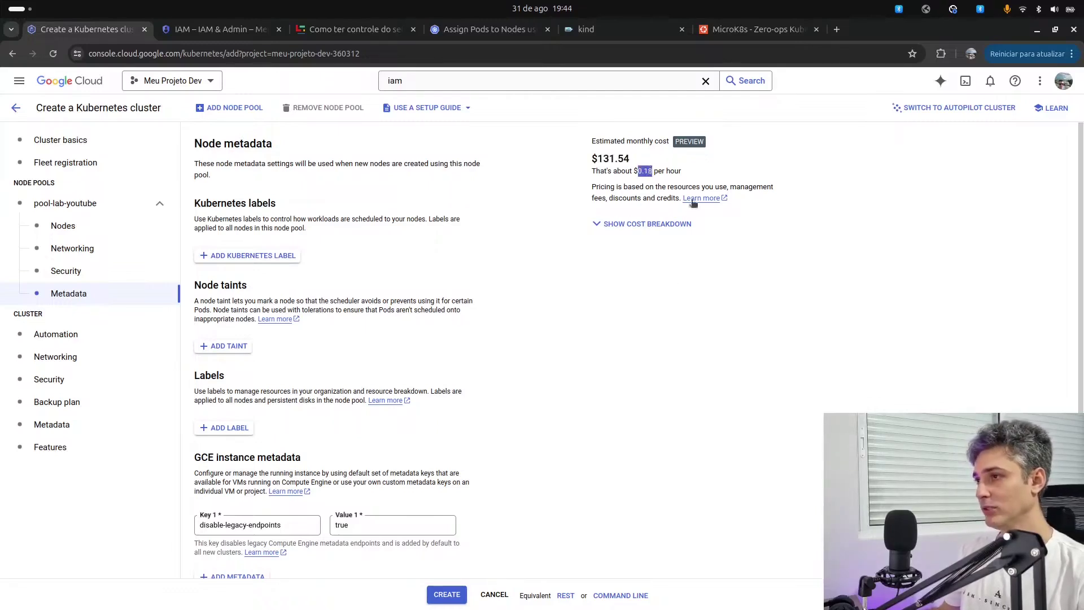
{"action": "left_click", "coordinate": [706, 292]}
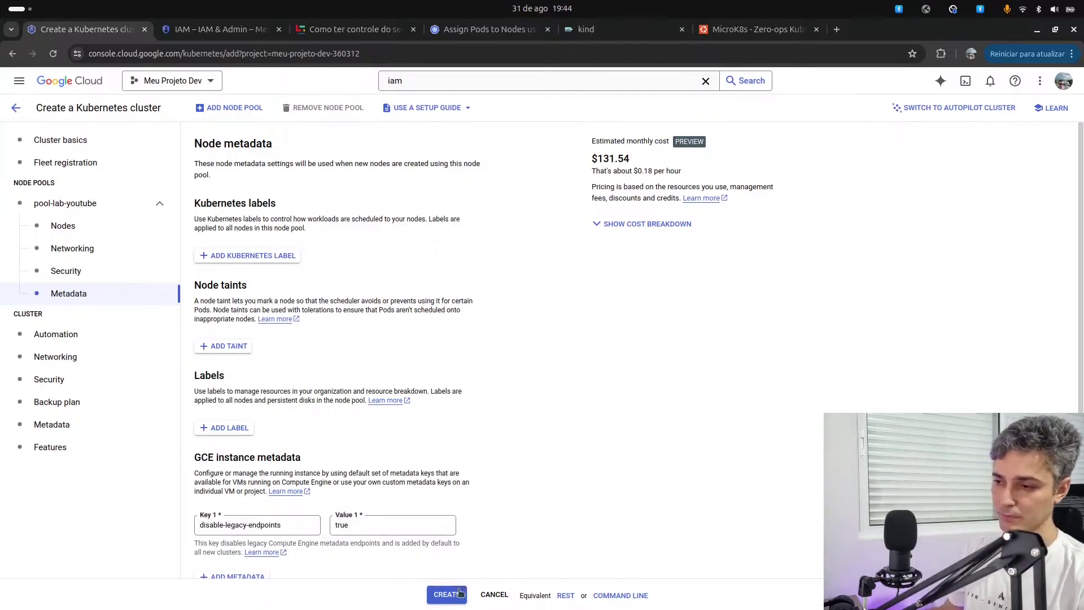
- View the equivalent gcloud command for the configured cluster and close it without running it
{"action": "left_click", "coordinate": [632, 594]}
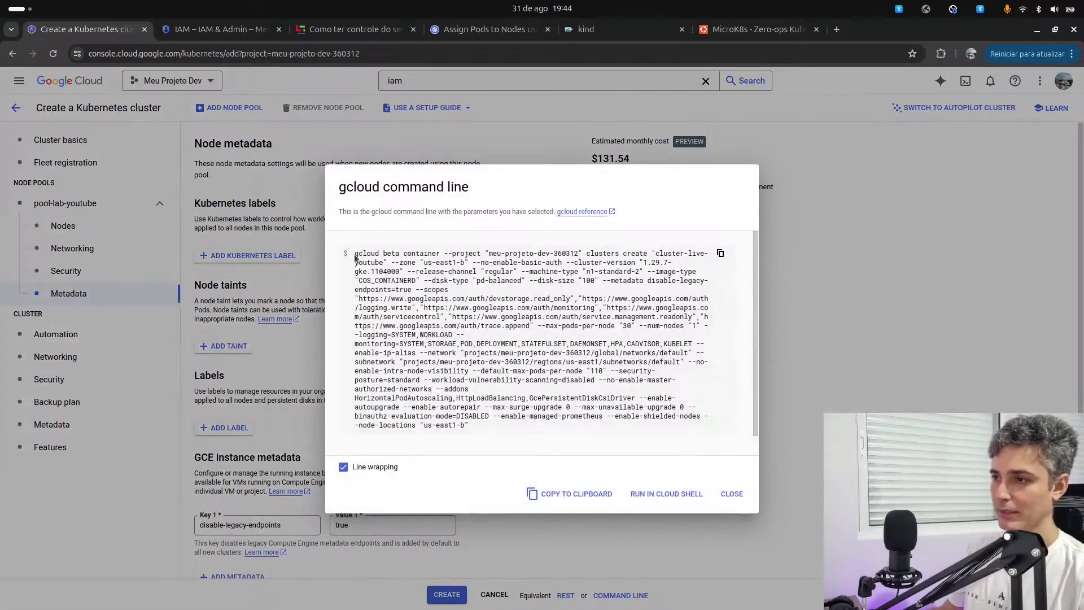
{"action": "left_click_drag", "start_coordinate": [355, 253], "coordinate": [362, 271]}
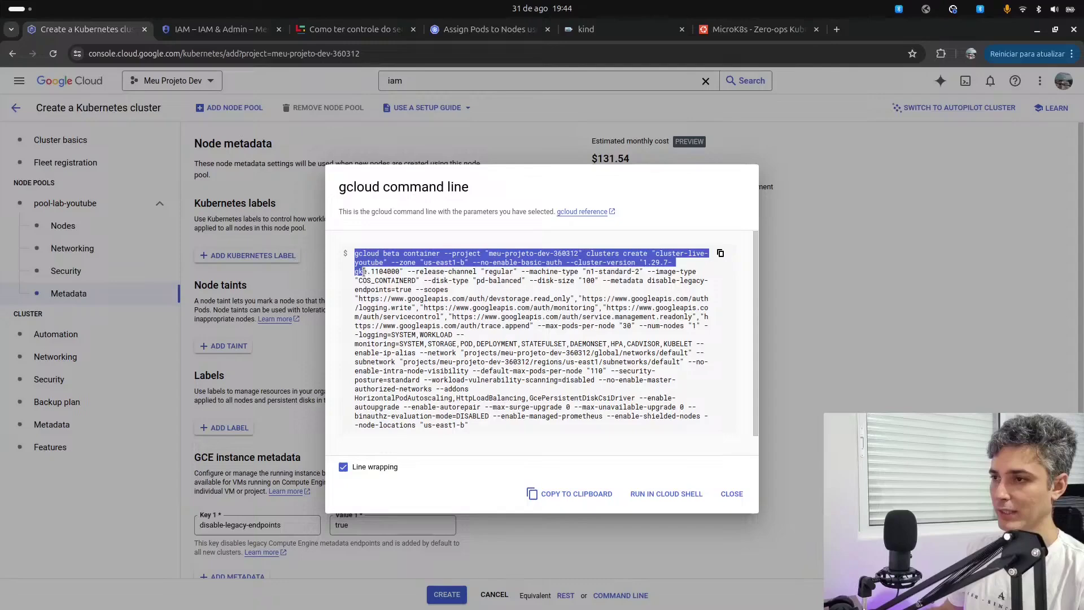
{"action": "left_click", "coordinate": [363, 271]}
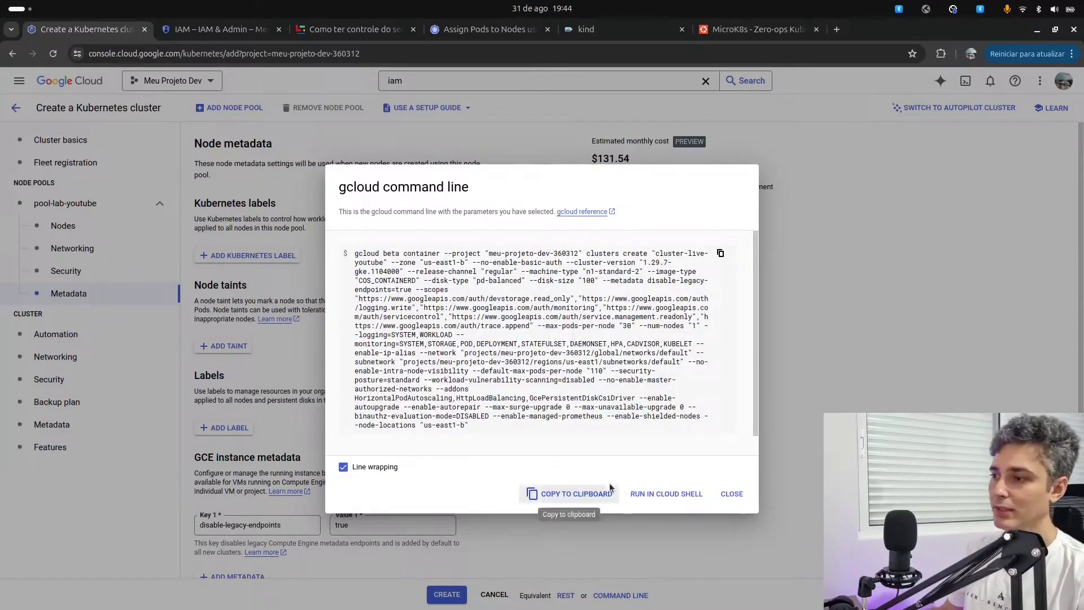
{"action": "left_click", "coordinate": [464, 150]}
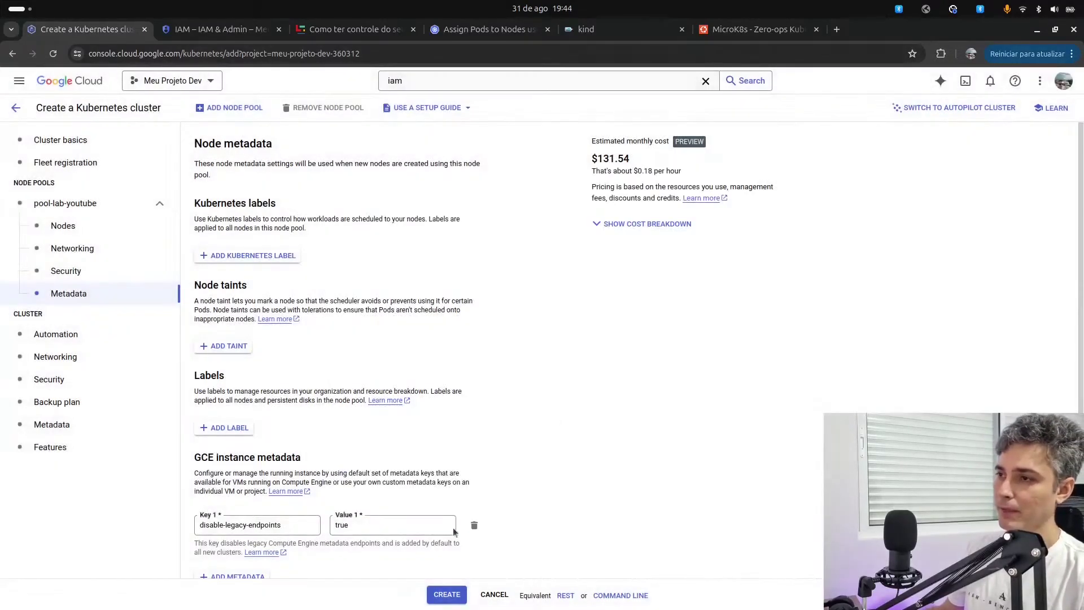
- Create the cluster cluster-live-youtube with the configured settings and check its creation progress in the notifications and refreshed cluster list
{"action": "left_click", "coordinate": [446, 593]}
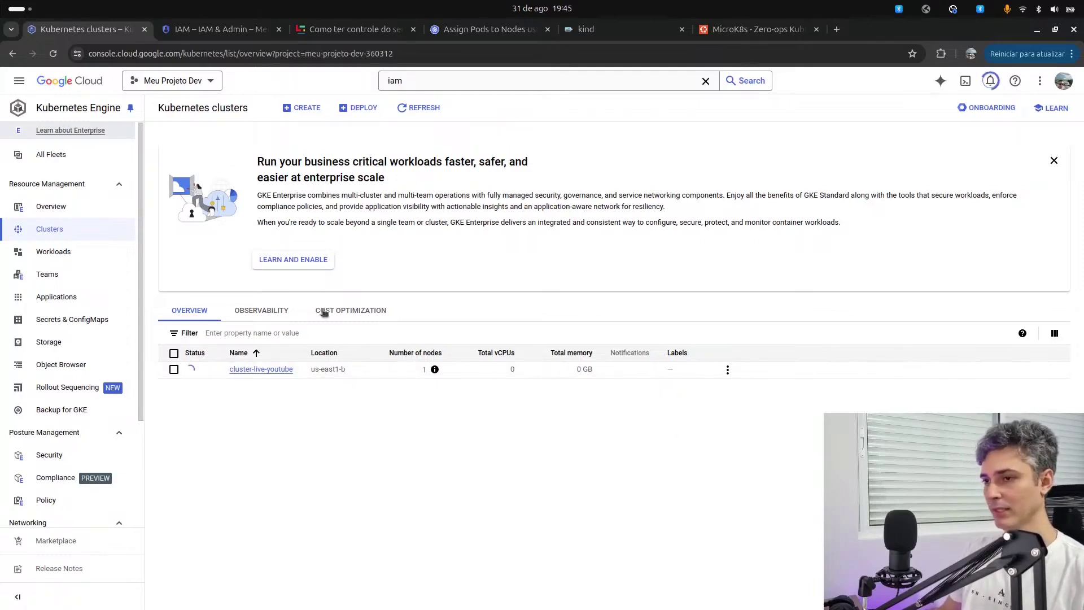
{"action": "left_click", "coordinate": [985, 82]}
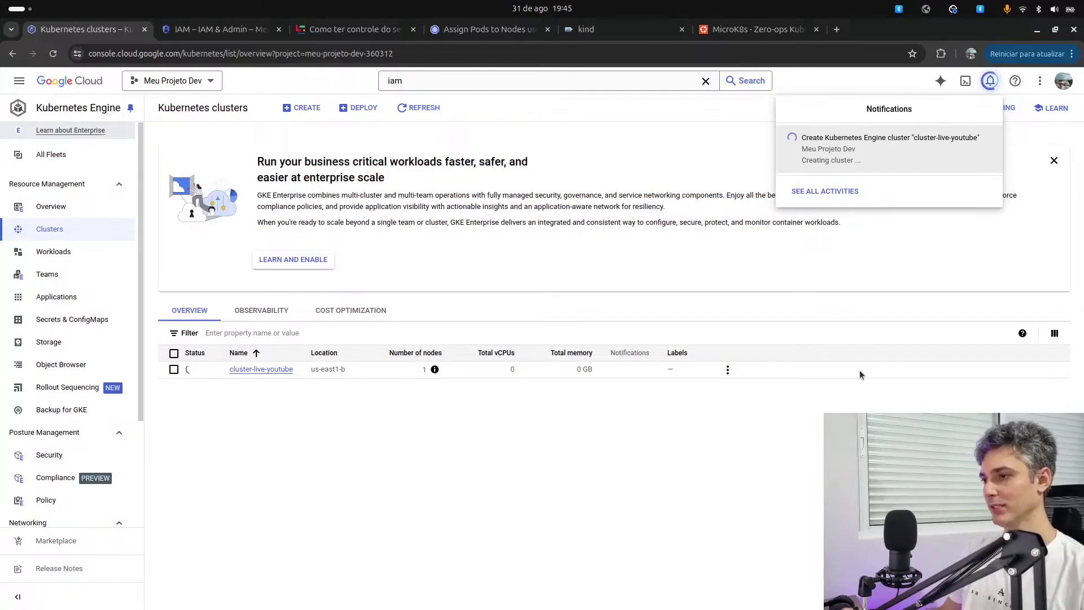
{"action": "left_click", "coordinate": [780, 469]}
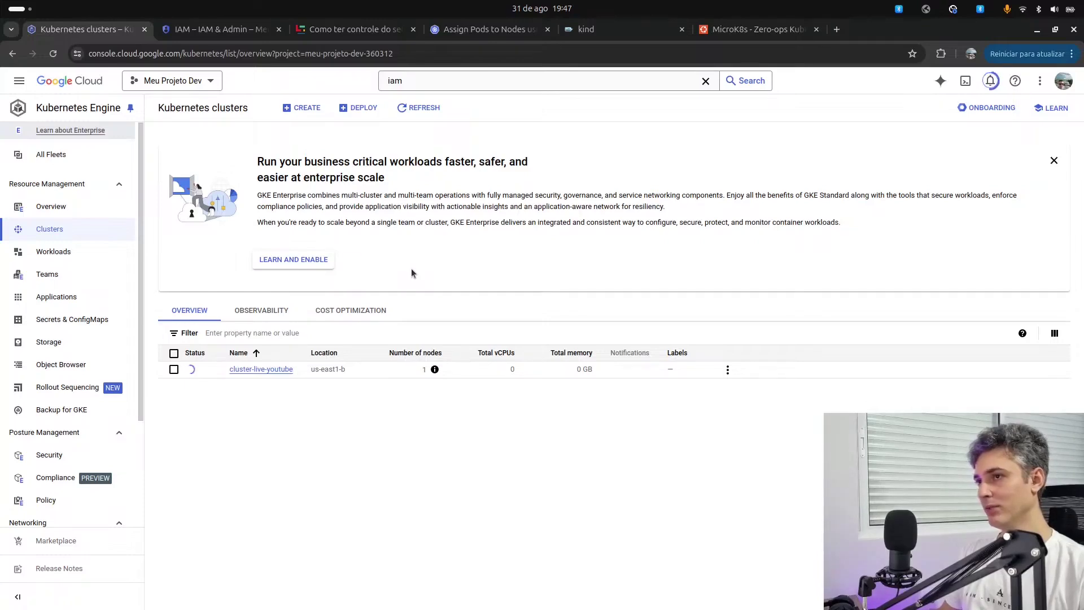
{"action": "left_click", "coordinate": [433, 108]}
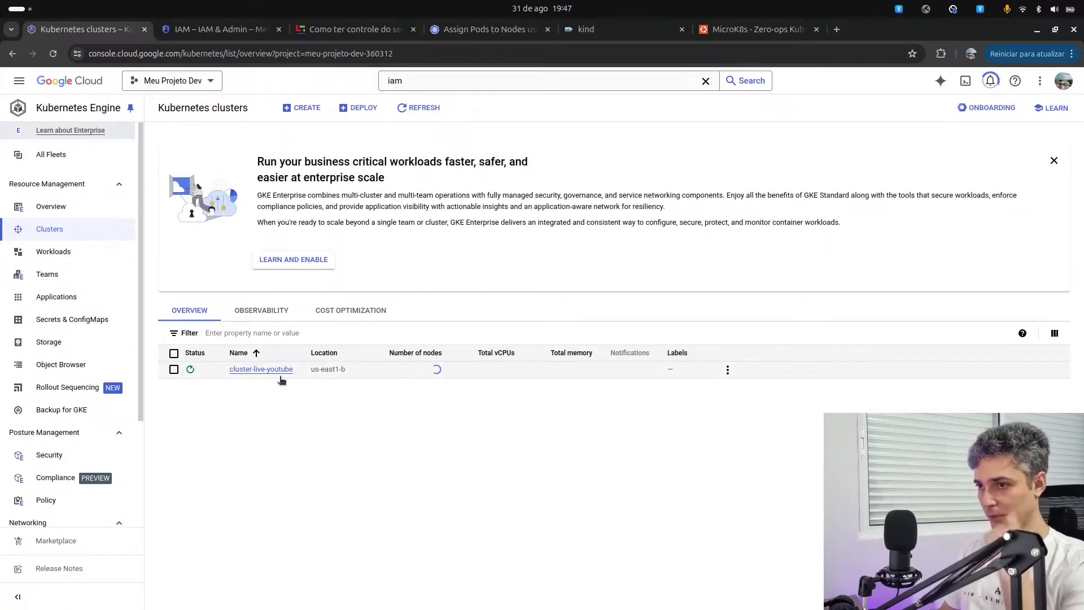
- Open cluster-live-youtube and examine its basics, automation, networking, security and metadata details
{"action": "left_click", "coordinate": [271, 370]}
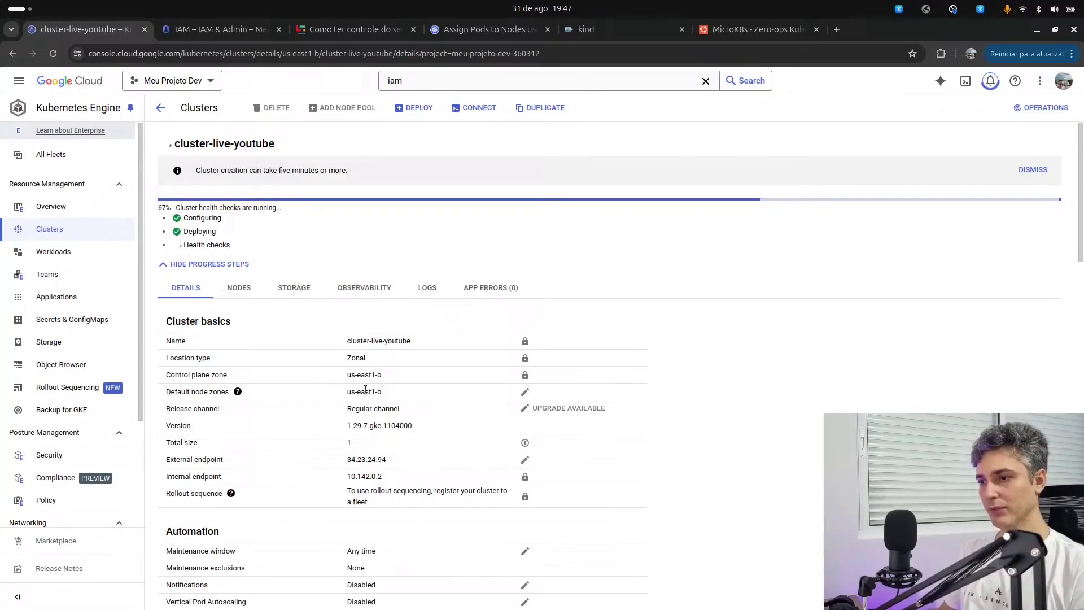
{"action": "scroll", "coordinate": [365, 389], "scroll_direction": "down", "scroll_amount": 5}
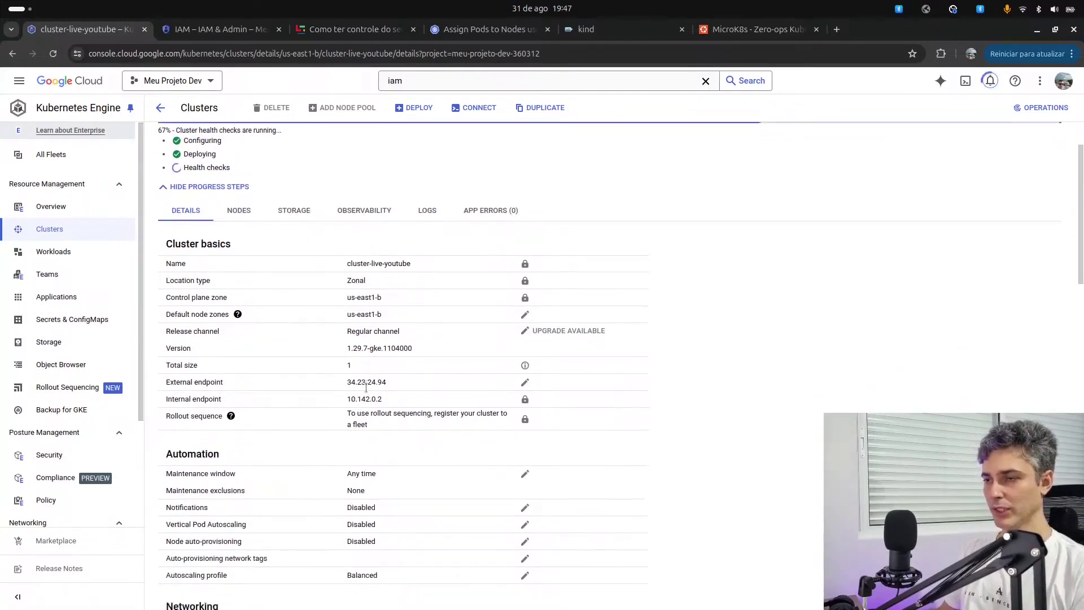
{"action": "scroll", "coordinate": [366, 387], "scroll_direction": "down", "scroll_amount": 3}
{"action": "scroll", "coordinate": [419, 377], "scroll_direction": "down", "scroll_amount": 8}
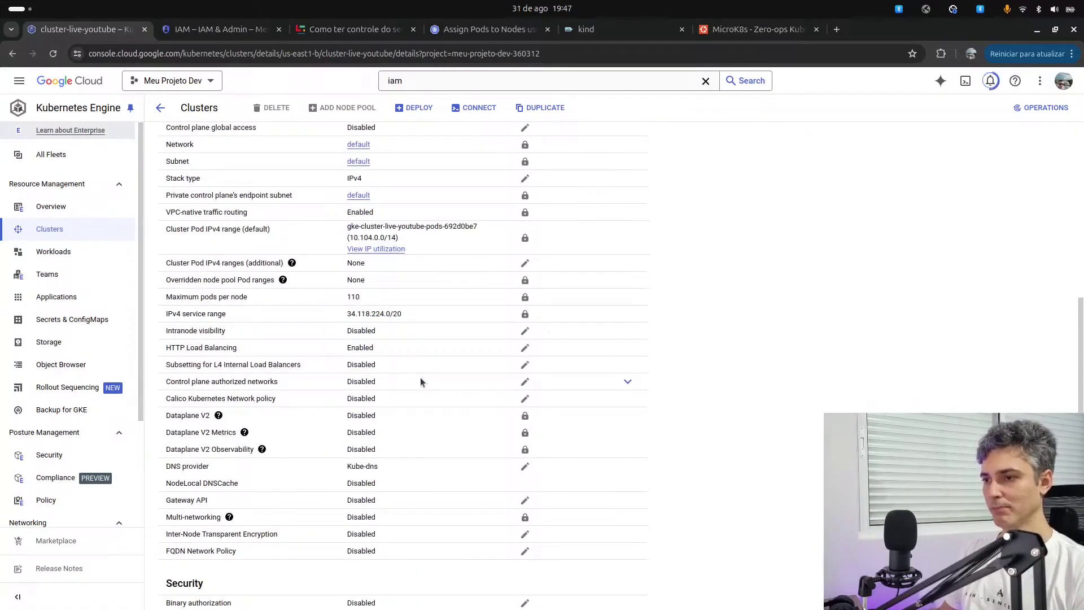
{"action": "scroll", "coordinate": [420, 377], "scroll_direction": "down", "scroll_amount": 5}
{"action": "scroll", "coordinate": [422, 379], "scroll_direction": "up", "scroll_amount": 10}
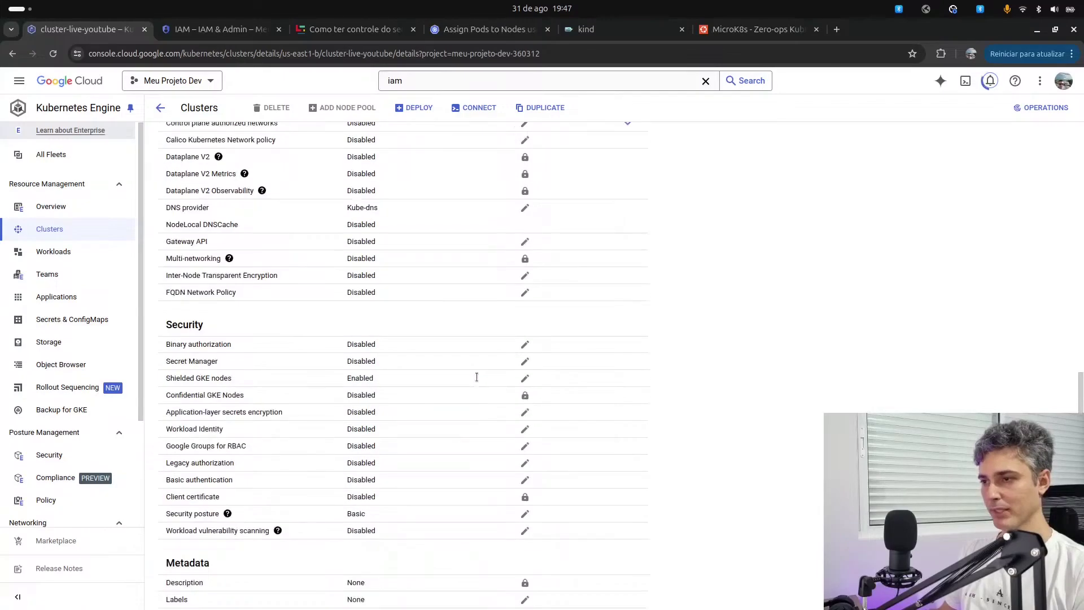
{"action": "scroll", "coordinate": [477, 376], "scroll_direction": "up", "scroll_amount": 8}
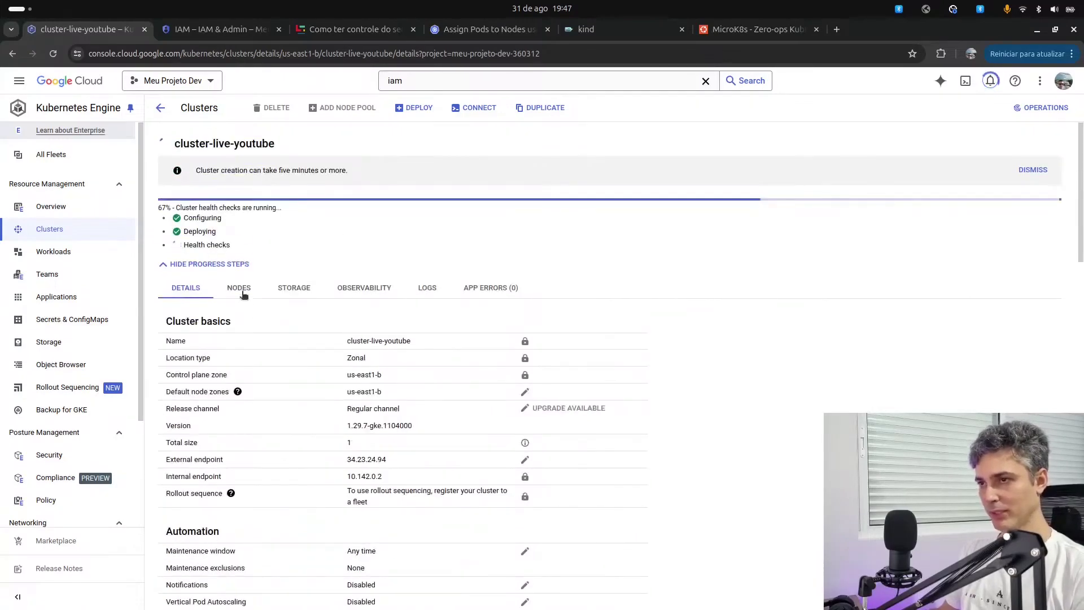
- Open the cluster's nodes view and examine pool-lab-youtube's node count, machine type, image type, autoscaling and default Pod IP address range
{"action": "left_click", "coordinate": [242, 290]}
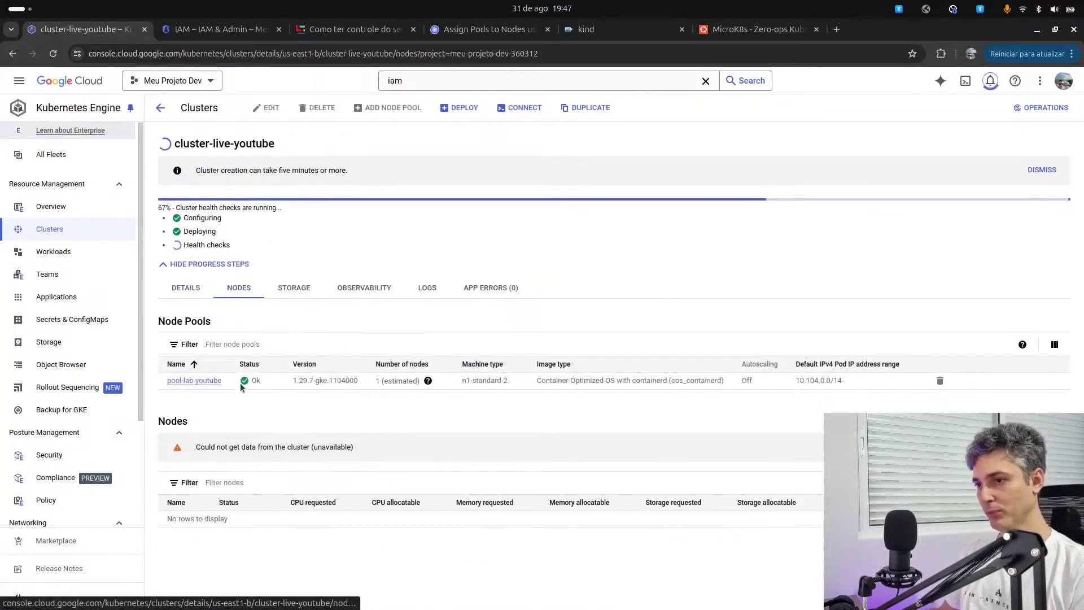
{"action": "double_click", "coordinate": [384, 381]}
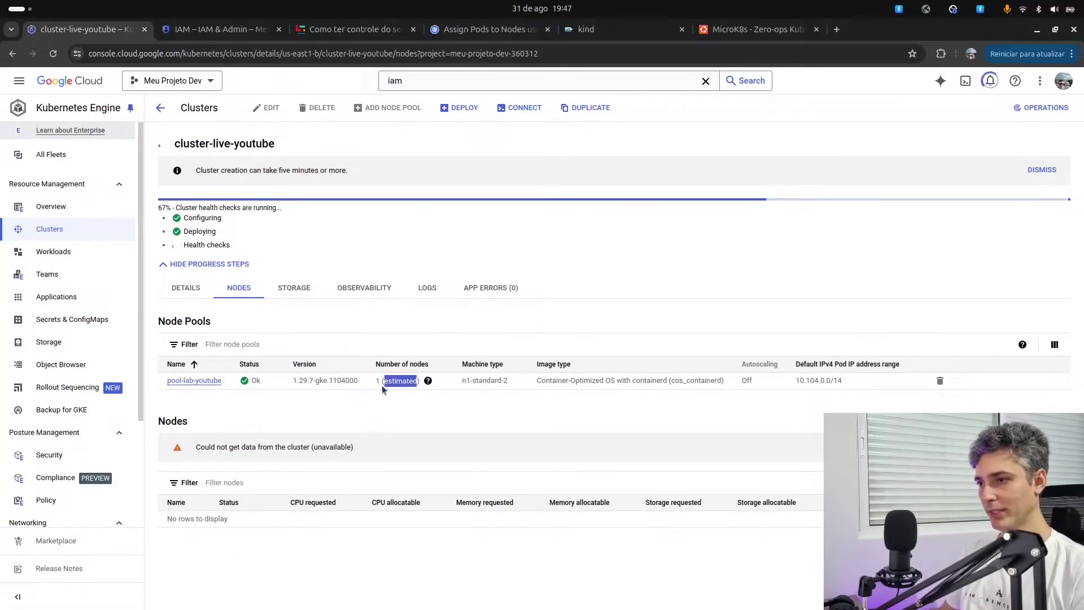
{"action": "double_click", "coordinate": [474, 381]}
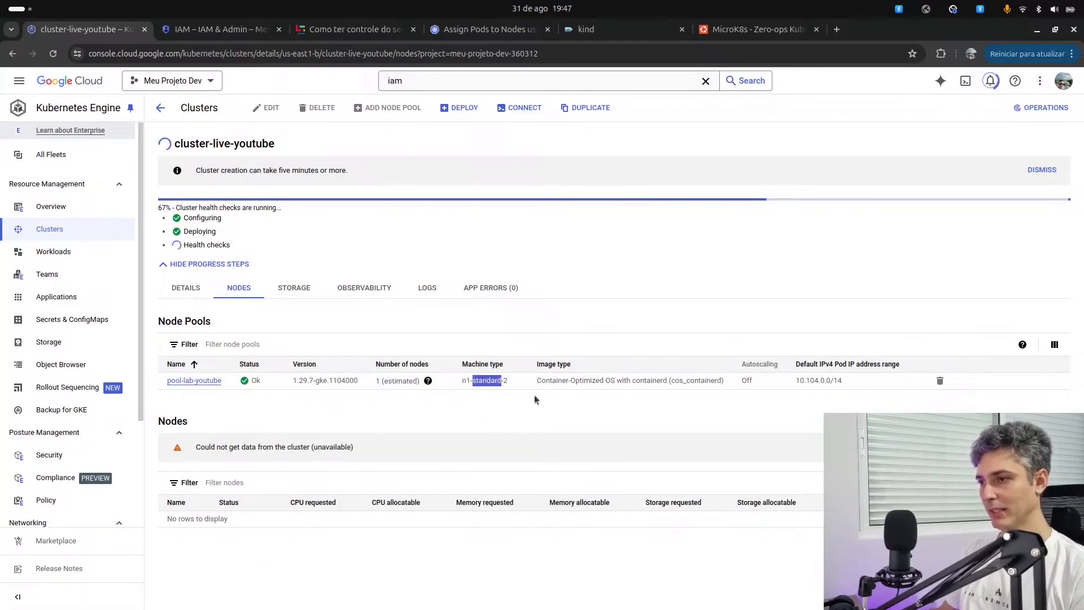
{"action": "double_click", "coordinate": [582, 382]}
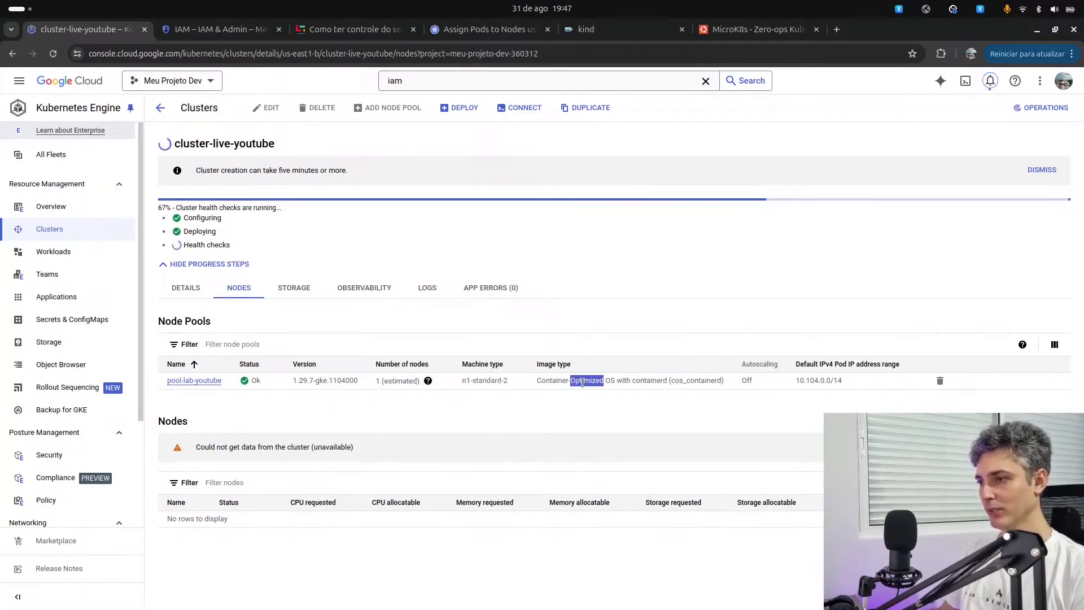
{"action": "double_click", "coordinate": [745, 384]}
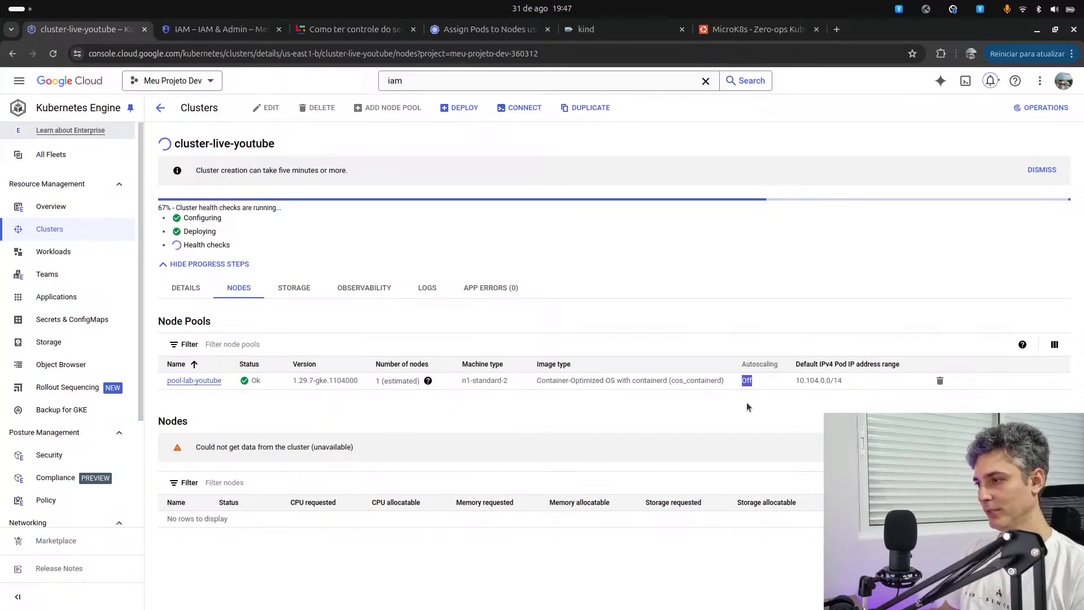
{"action": "double_click", "coordinate": [834, 383]}
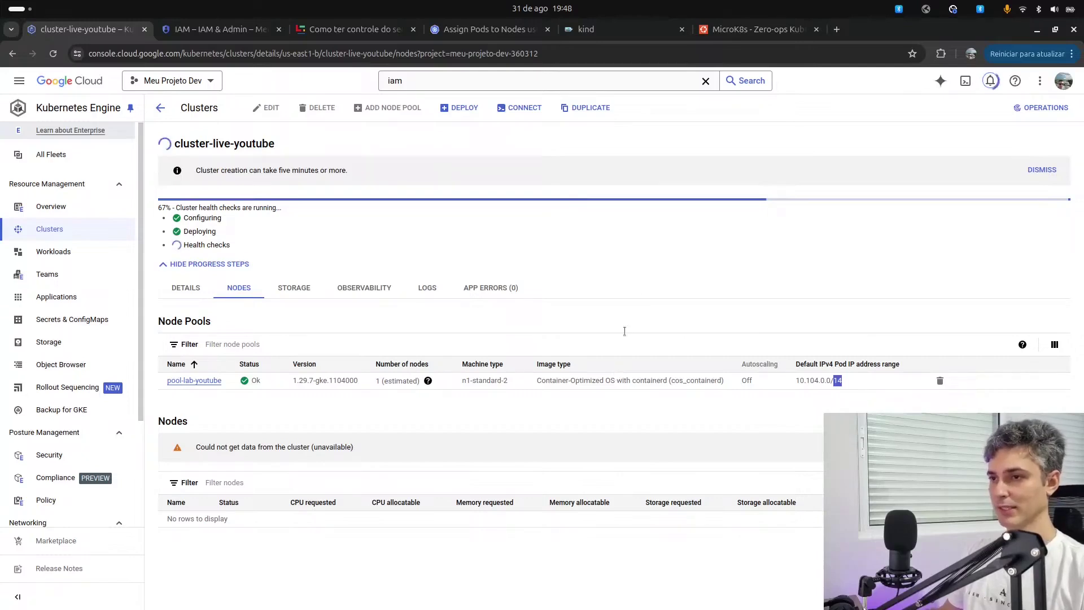
{"action": "left_click", "coordinate": [650, 280]}
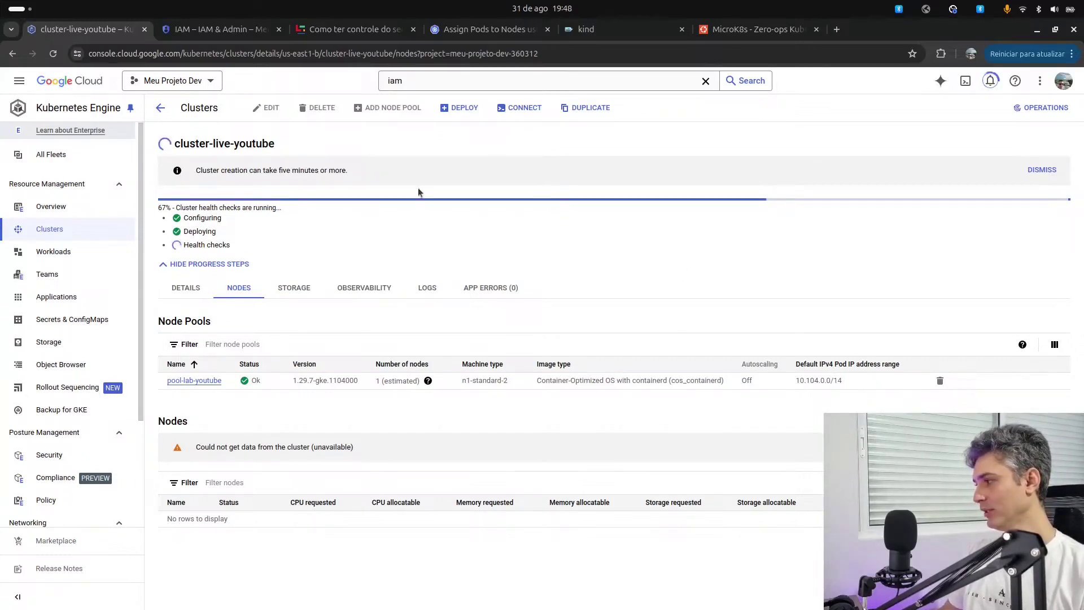
- Switch to ChatGPT in place of the MicroK8s page, ask "quantos /26 cabem em um /14" and review the calculated result
{"action": "left_click", "coordinate": [783, 36]}
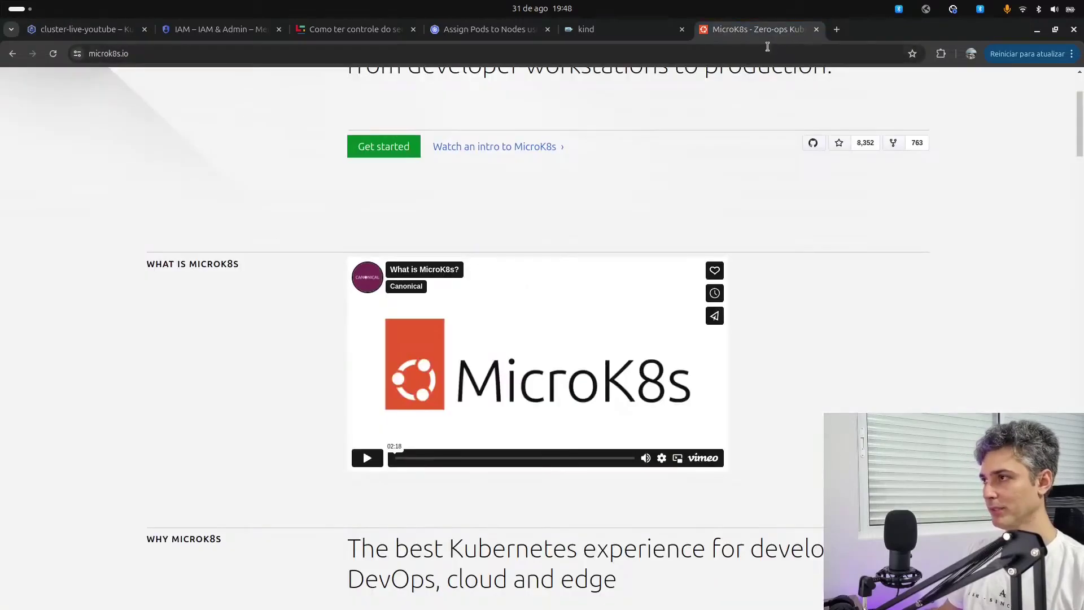
{"action": "left_click", "coordinate": [763, 51]}
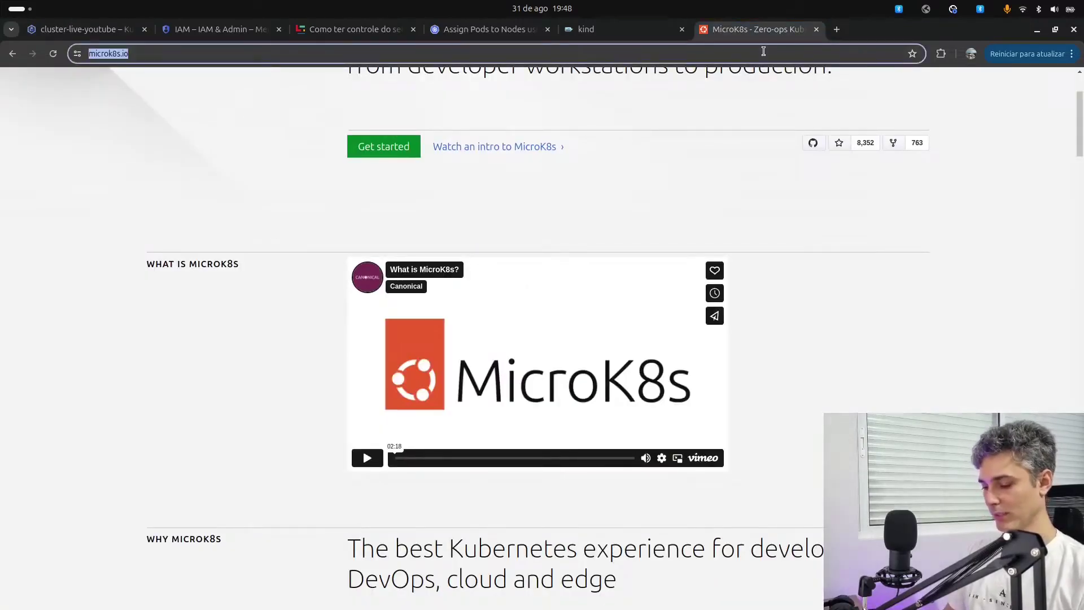
{"action": "type", "text": "redes"}
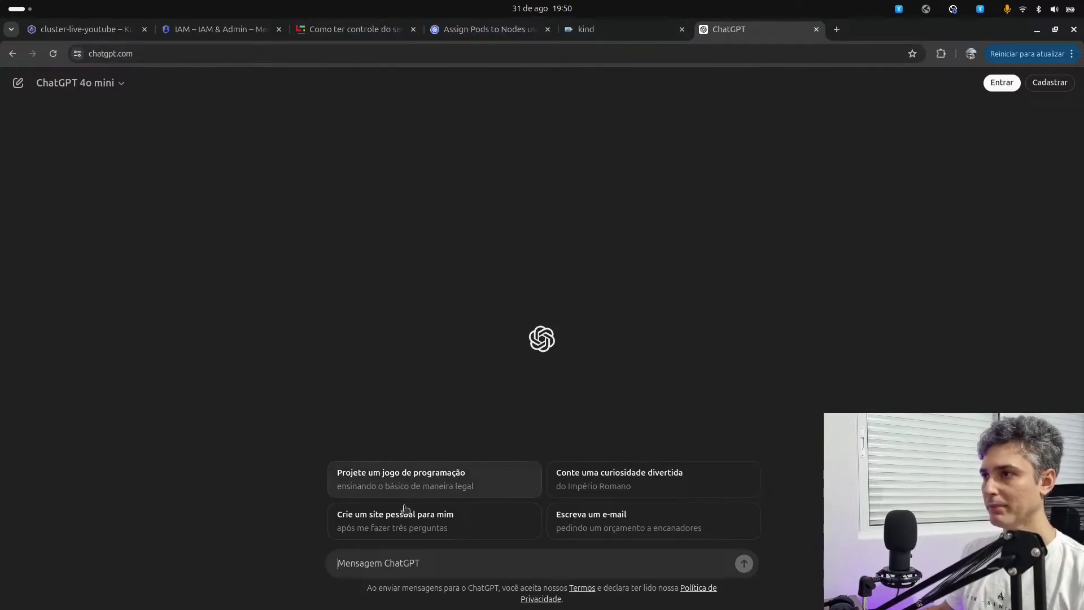
{"action": "left_click", "coordinate": [401, 562]}
{"action": "type", "text": "quanto"}
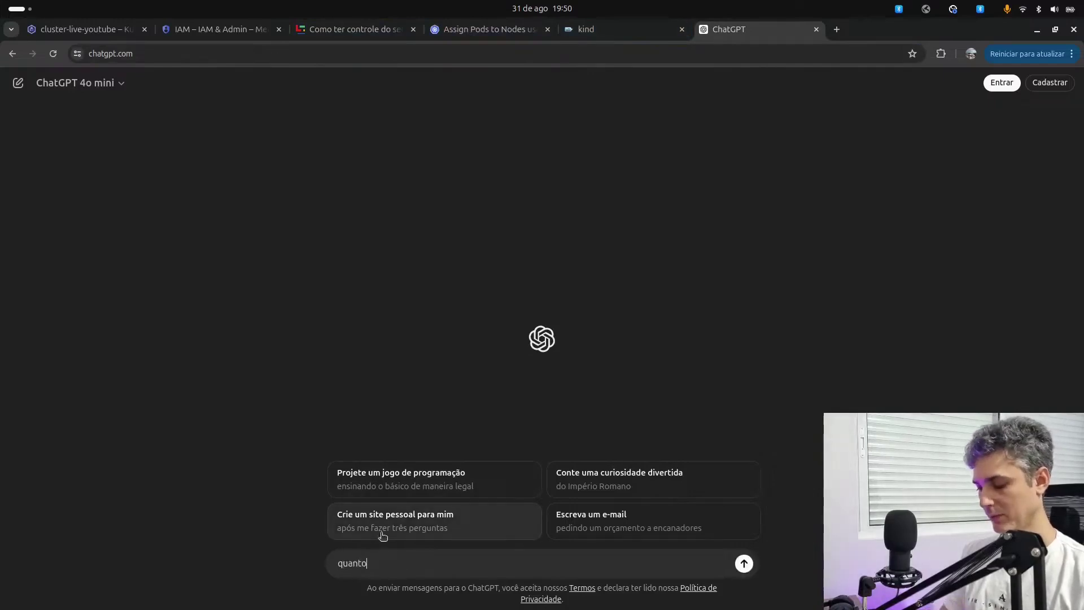
{"action": "type", "text": "s /26 cva"}
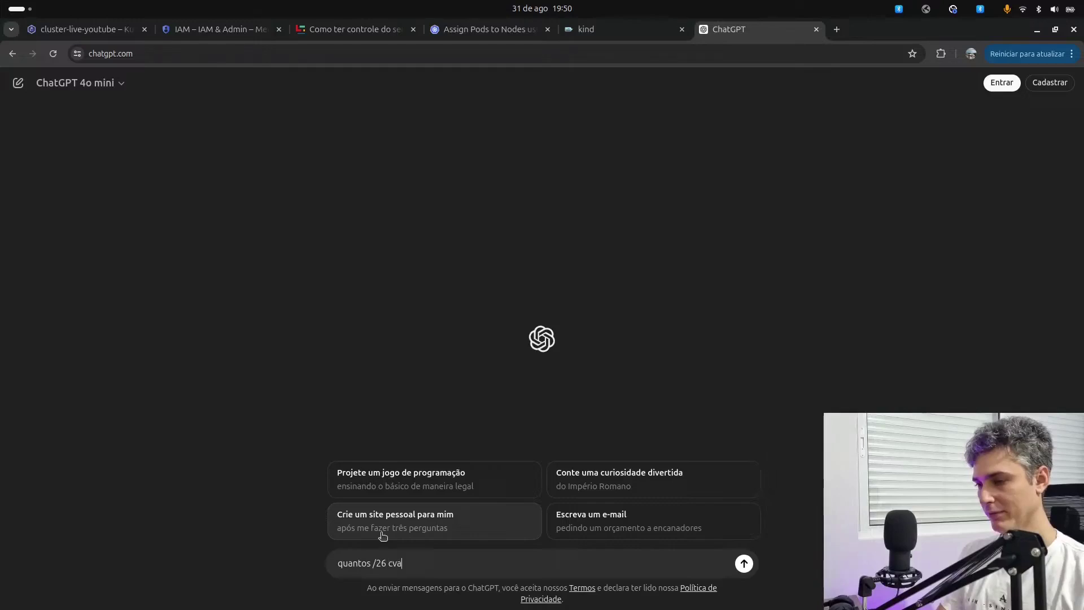
{"action": "key", "text": "BackSpace"}
{"action": "key", "text": "BackSpace"}
{"action": "type", "text": "abem em um /1"}
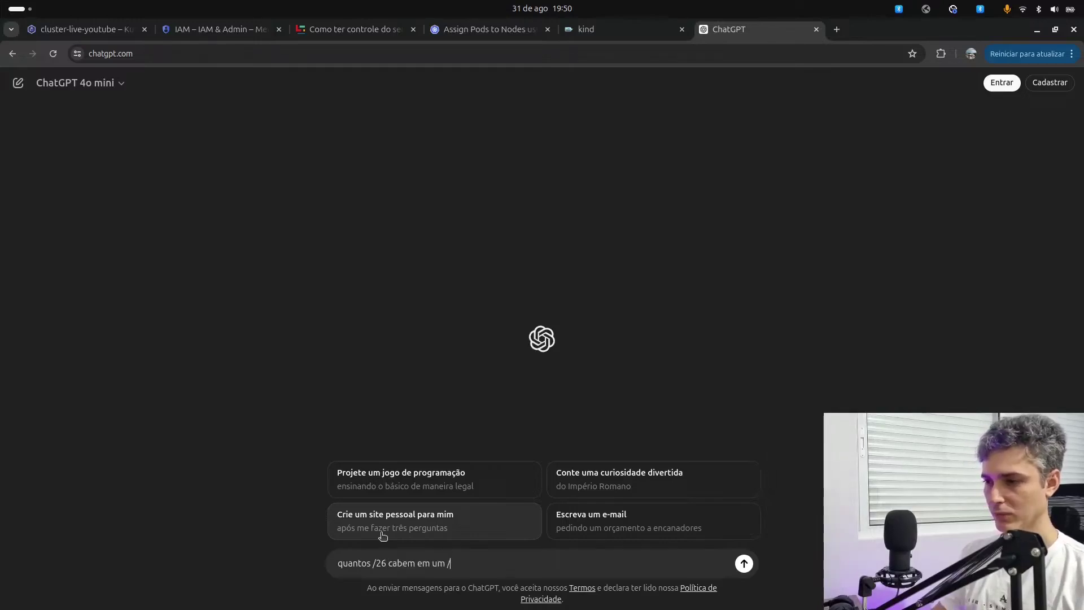
{"action": "type", "text": "4"}
{"action": "key", "text": "Return"}
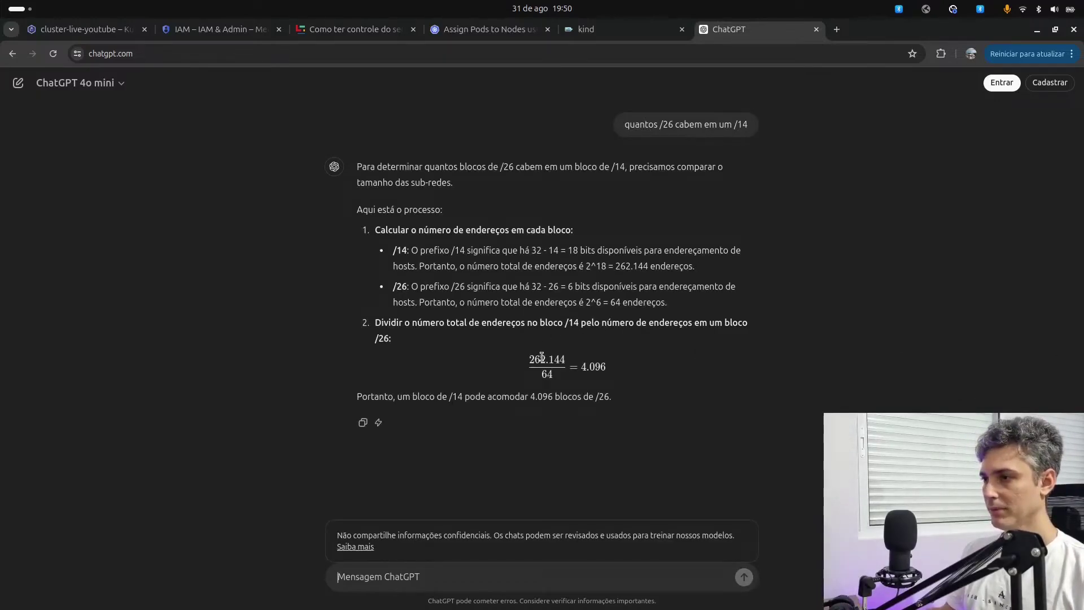
{"action": "double_click", "coordinate": [592, 366]}
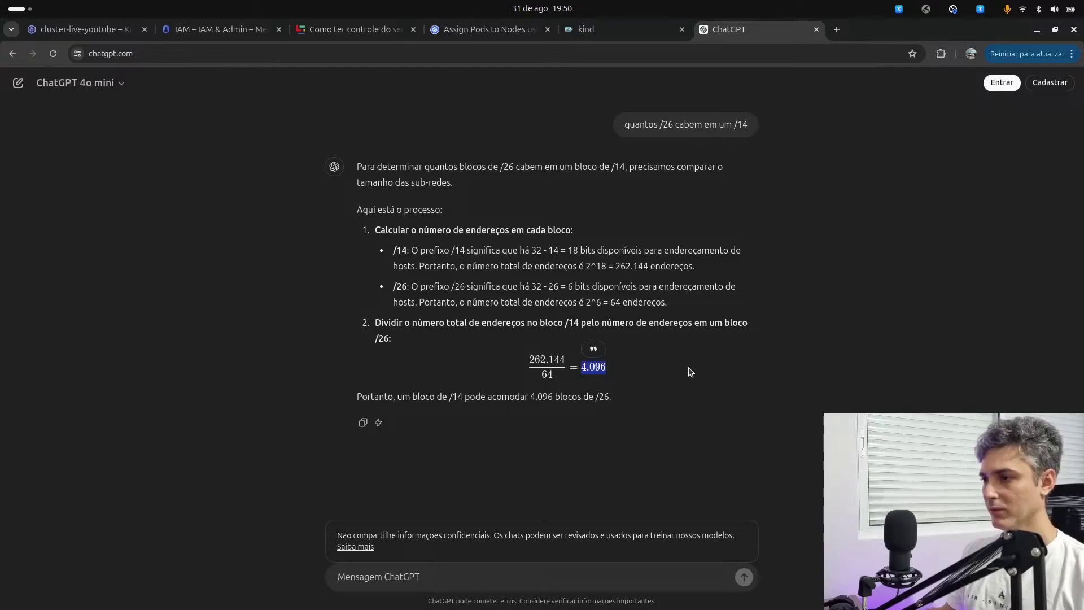
- Ask ChatGPT the follow-up question "quantos /26 cabem em um /23"
{"action": "left_click", "coordinate": [480, 565]}
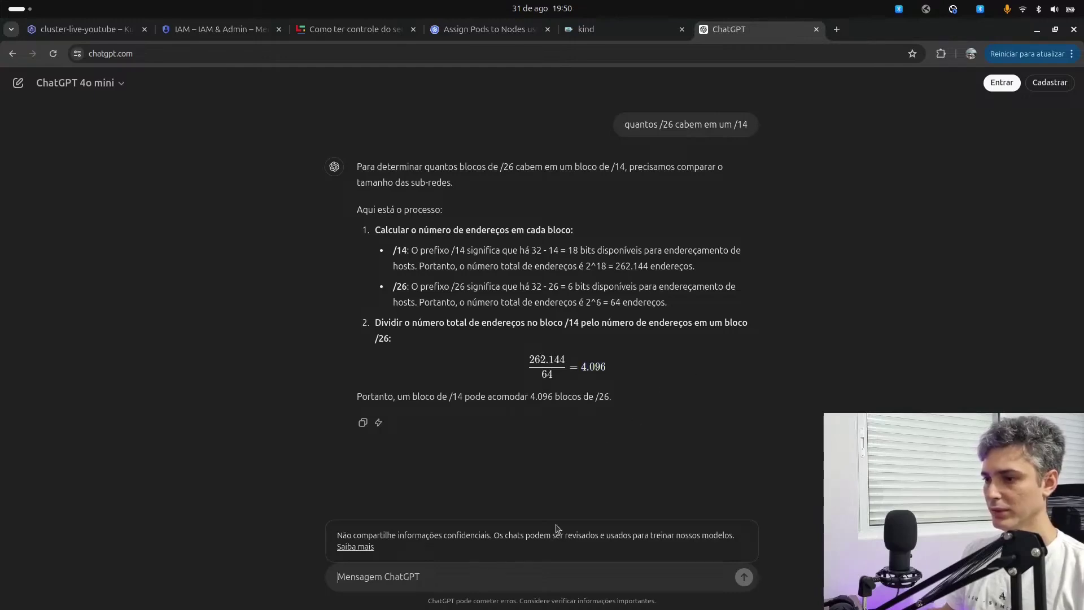
{"action": "type", "text": "quanto"}
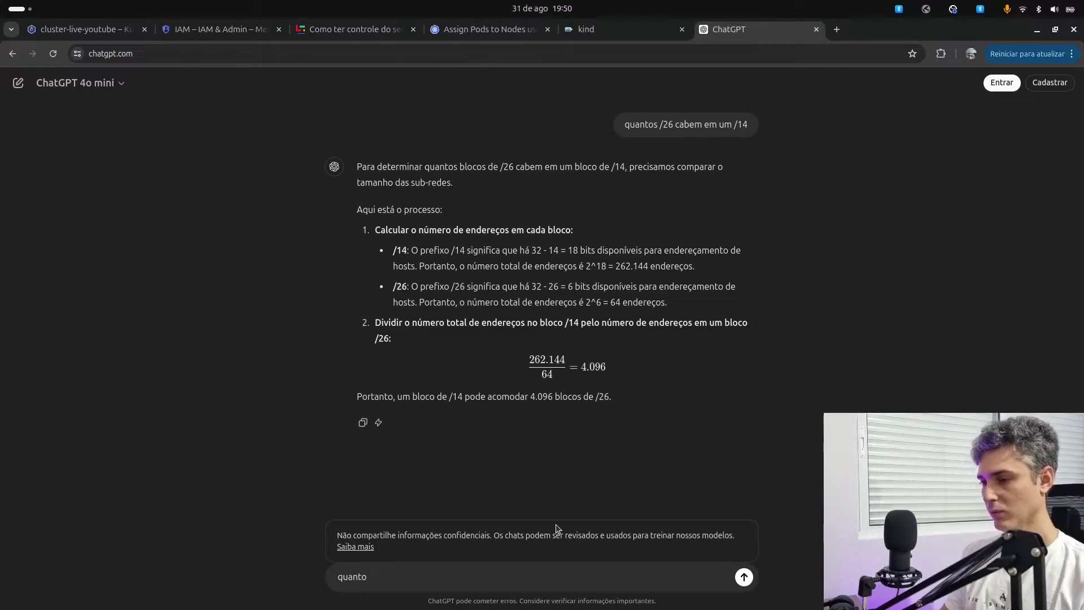
{"action": "type", "text": "s"}
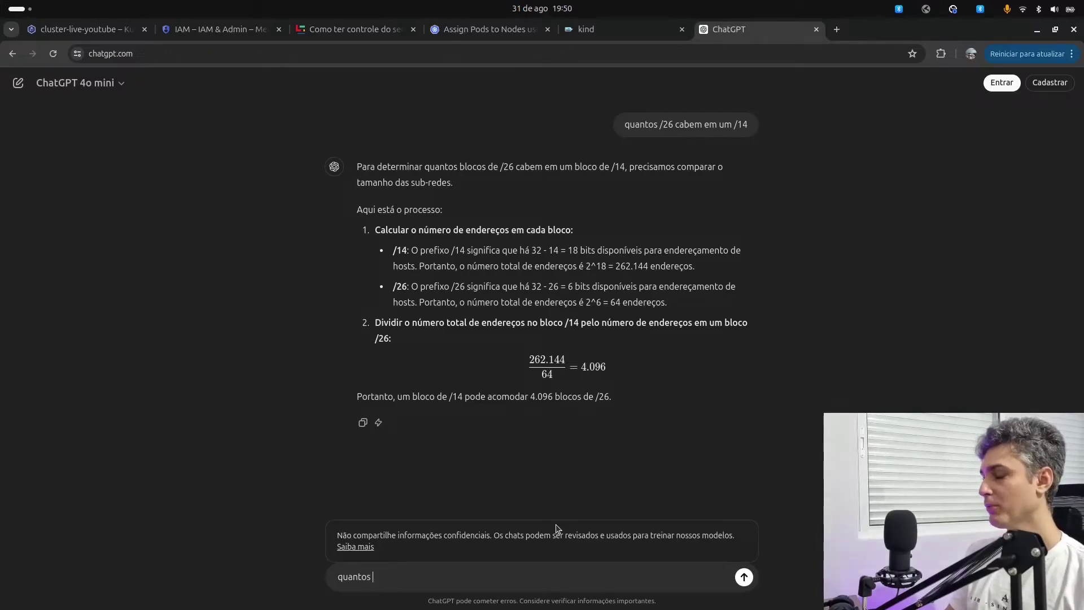
{"action": "type", "text": "/"}
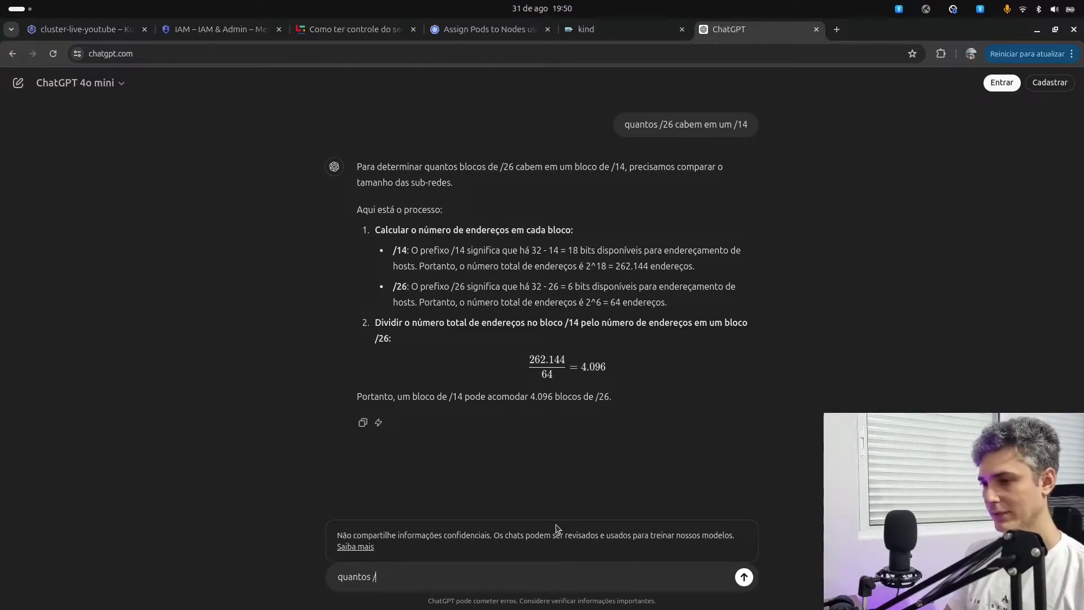
{"action": "type", "text": "26 cabenm e"}
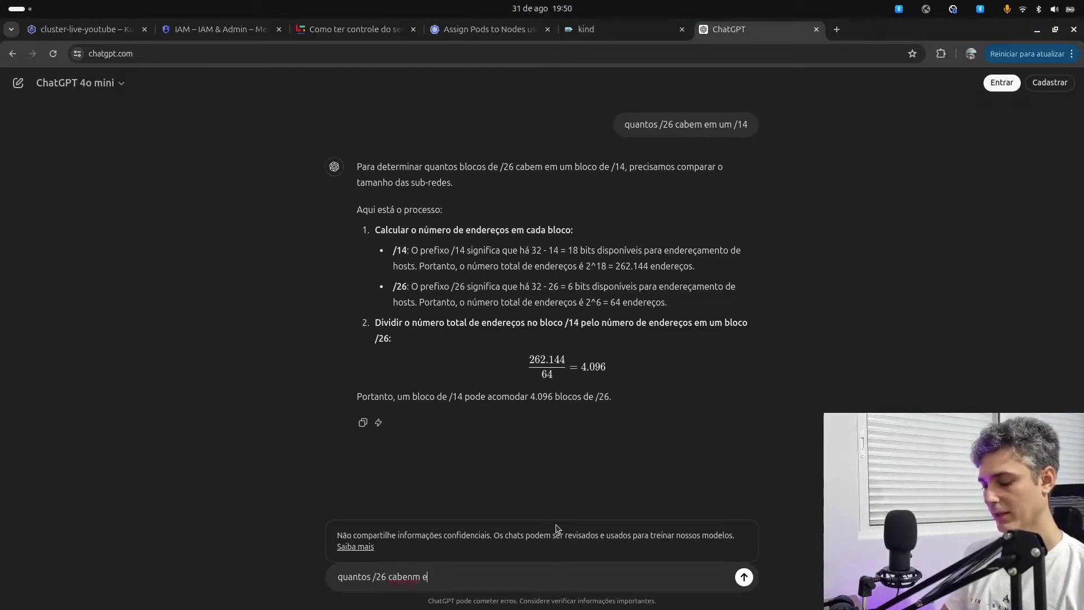
{"action": "key", "text": "BackSpace"}
{"action": "key", "text": "BackSpace"}
{"action": "key", "text": "BackSpace"}
{"action": "key", "text": "BackSpace"}
{"action": "type", "text": "m em u"}
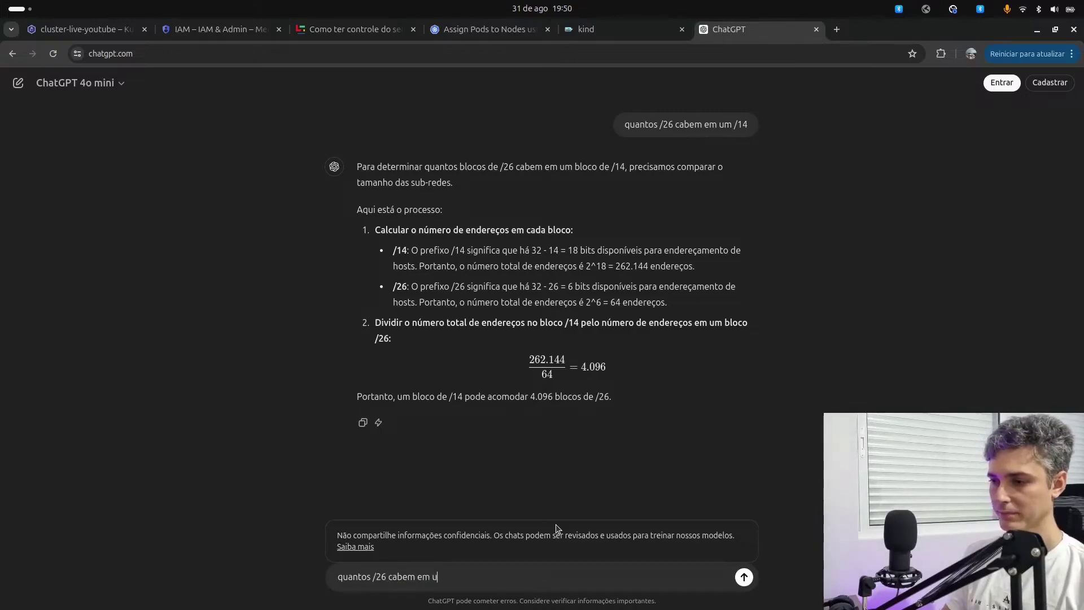
{"action": "type", "text": "m "}
{"action": "type", "text": "/23"}
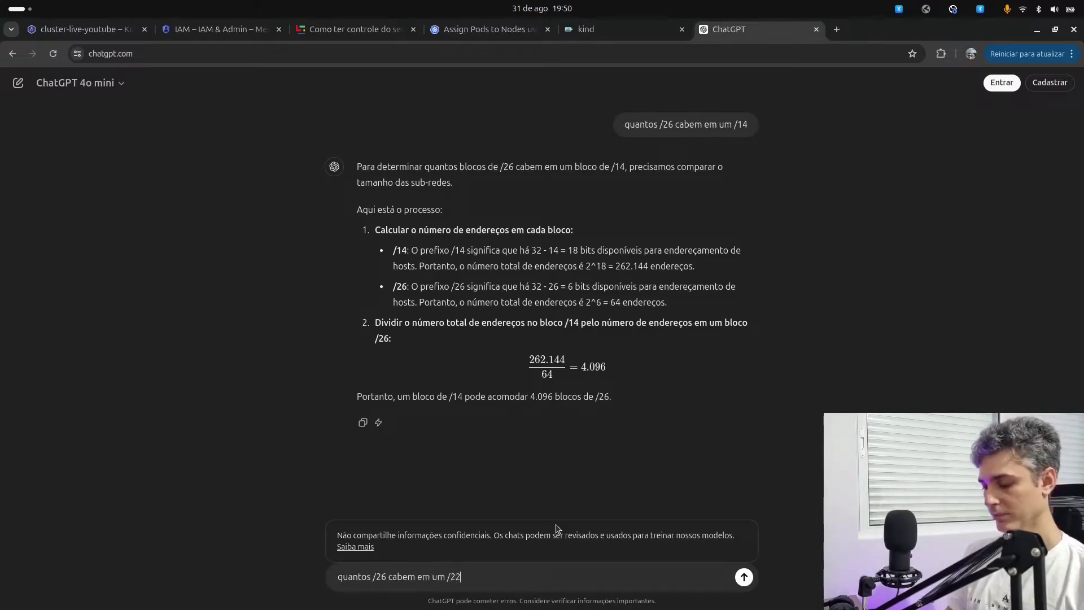
{"action": "key", "text": "Return"}
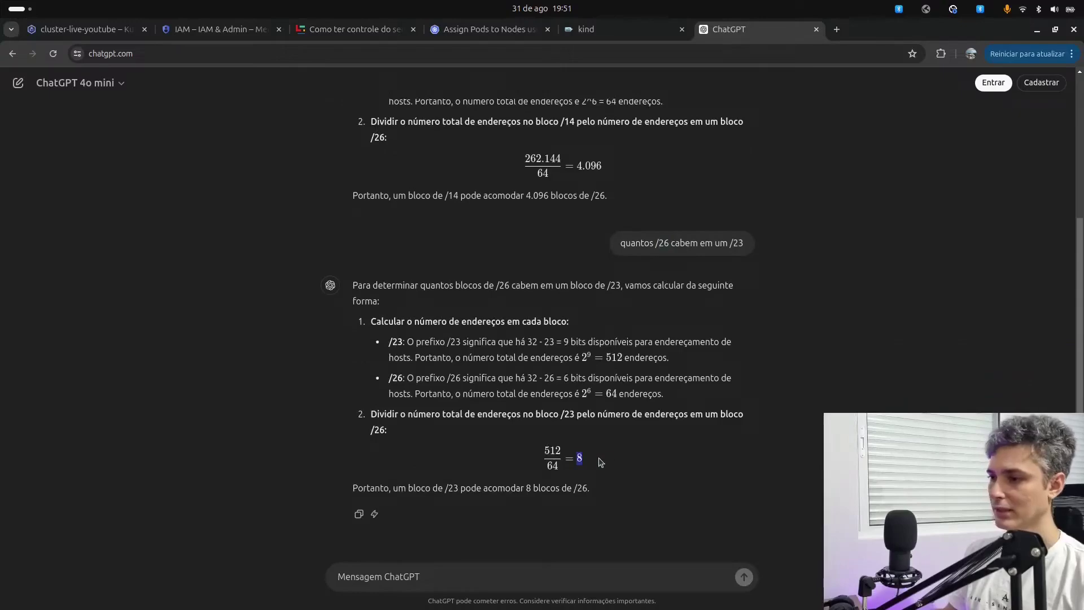
- Check the cluster's node pool and nodes in Google Cloud, and review ChatGPT's result for the /23 block again
{"action": "left_click", "coordinate": [73, 30]}
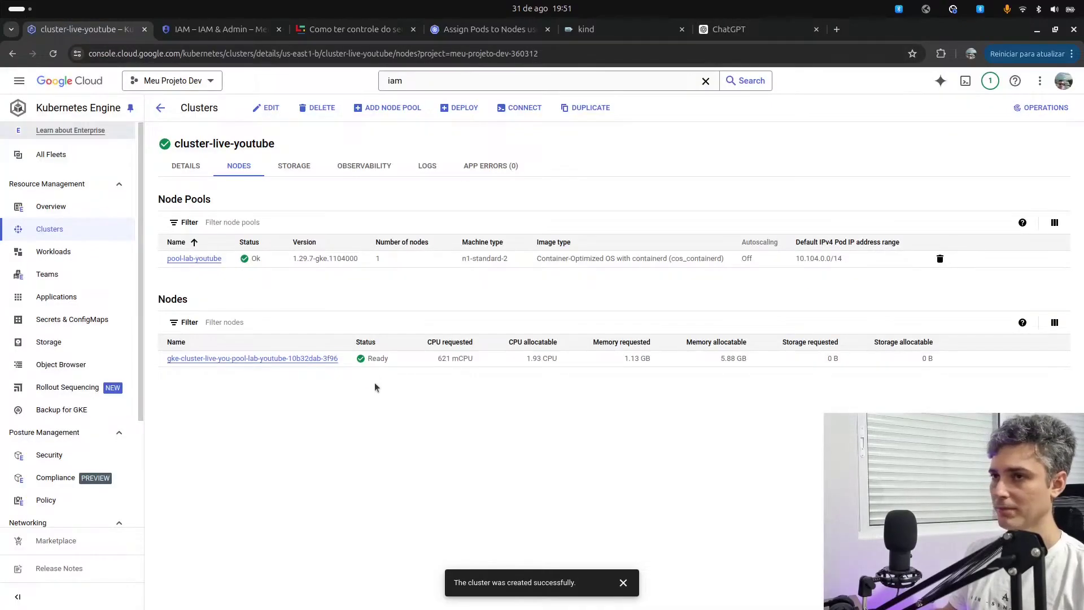
{"action": "left_click", "coordinate": [674, 34]}
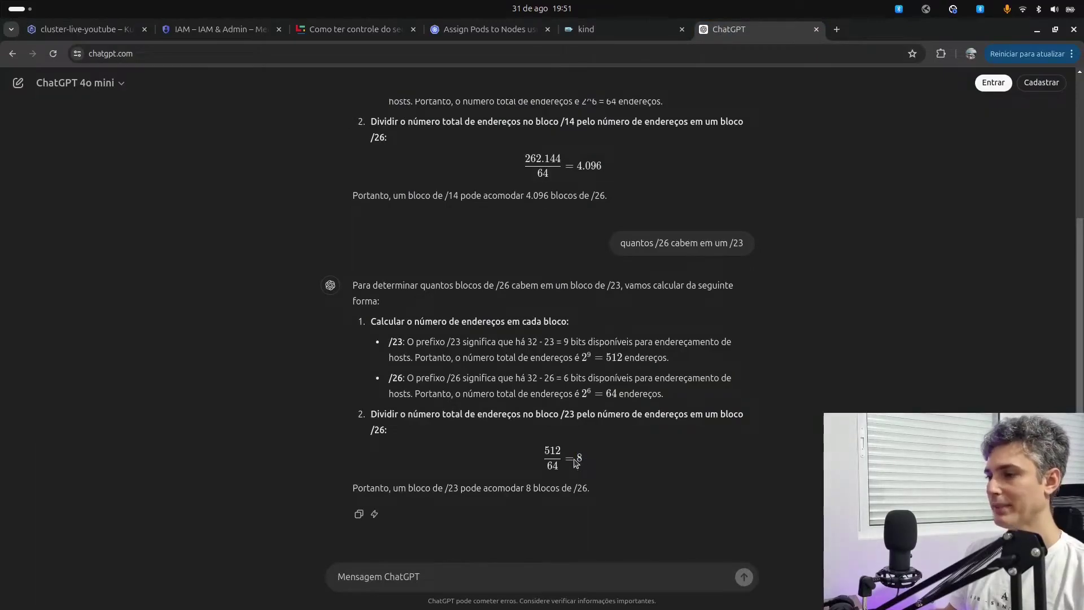
{"action": "left_click_drag", "start_coordinate": [576, 464], "coordinate": [599, 455]}
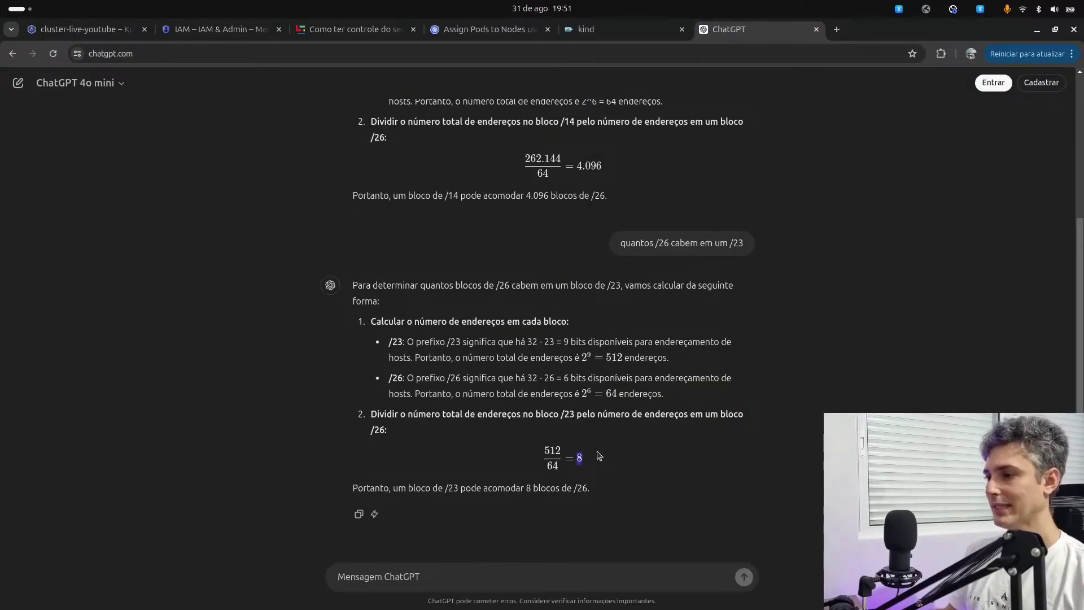
{"action": "left_click", "coordinate": [590, 463]}
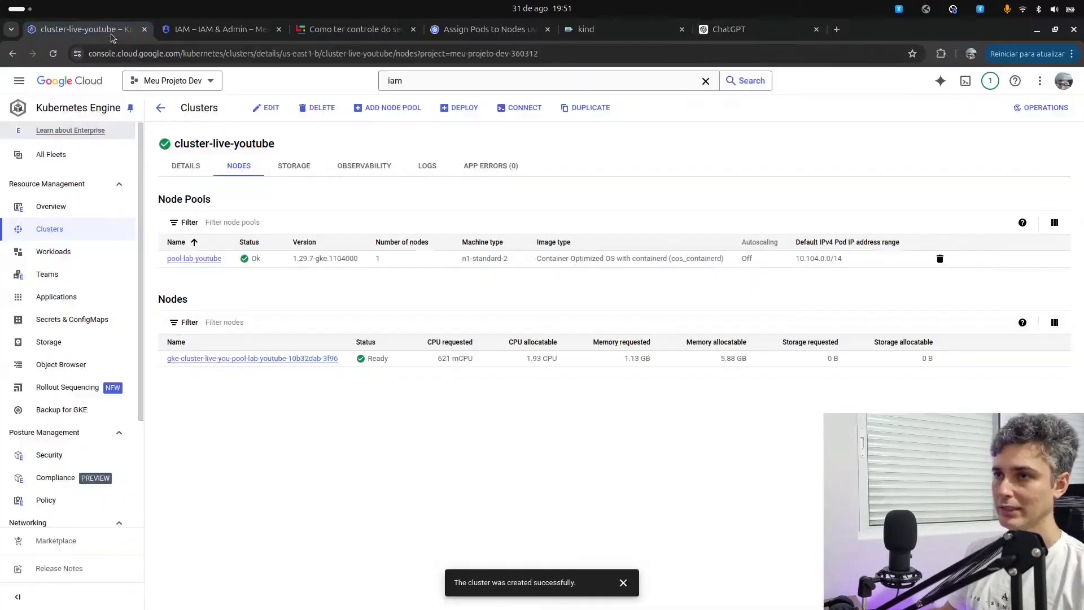
- Return to the cluster's nodes view in Google Cloud and examine pool-lab-youtube's default IPv4 Pod IP address range and its prefix
{"action": "left_click", "coordinate": [84, 30]}
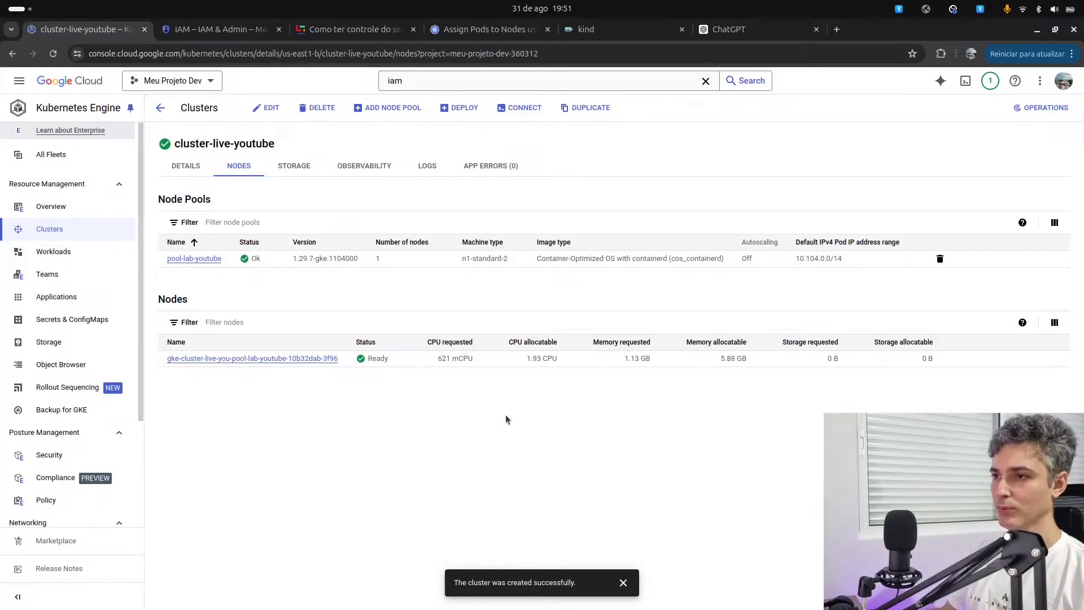
{"action": "triple_click", "coordinate": [823, 259]}
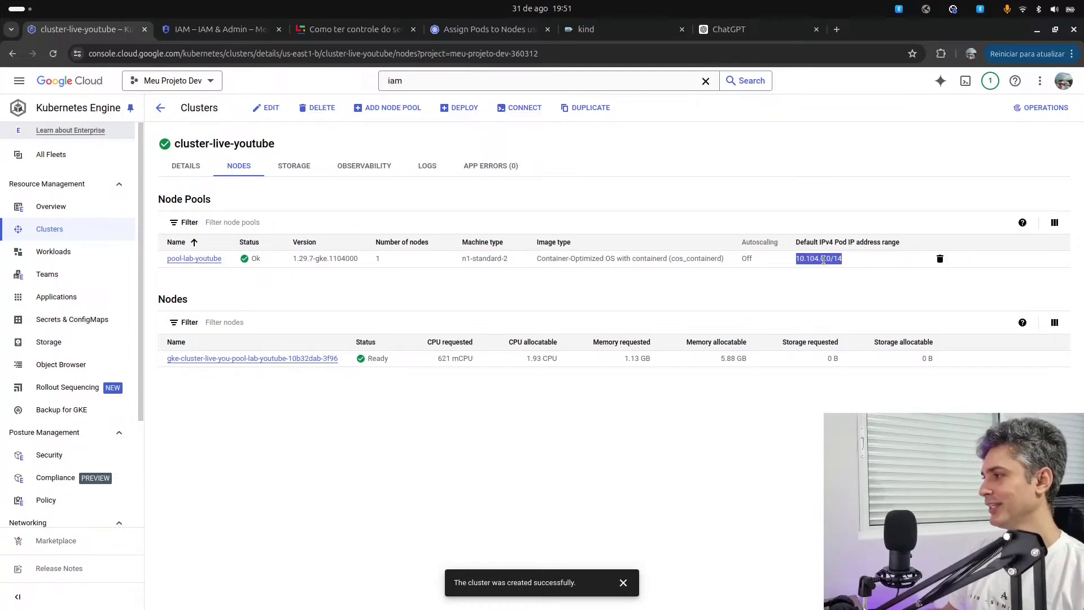
{"action": "left_click", "coordinate": [823, 260]}
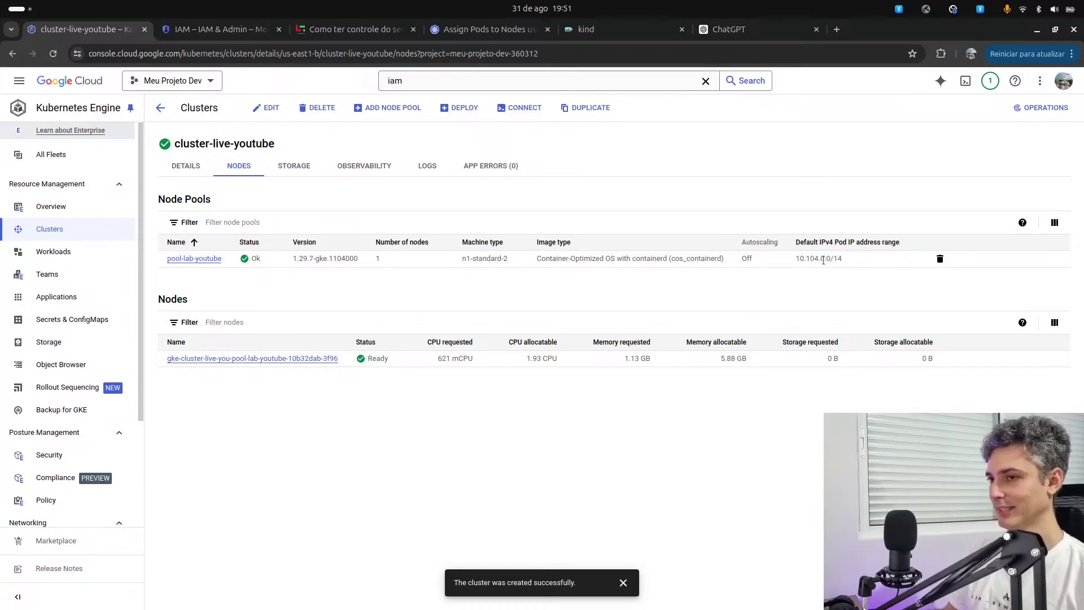
{"action": "double_click", "coordinate": [834, 258]}
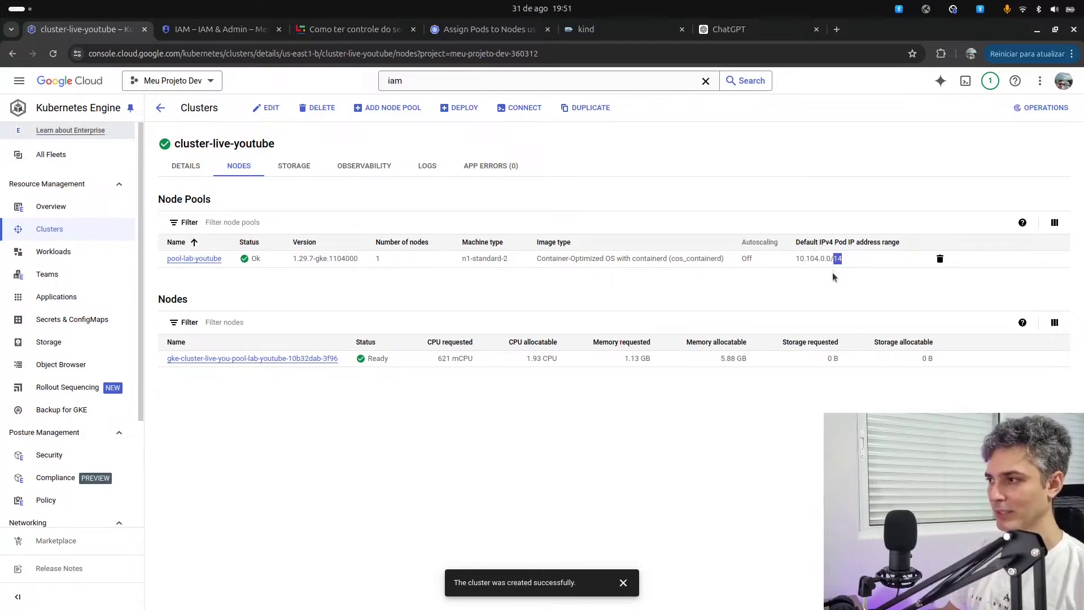
{"action": "left_click", "coordinate": [826, 281]}
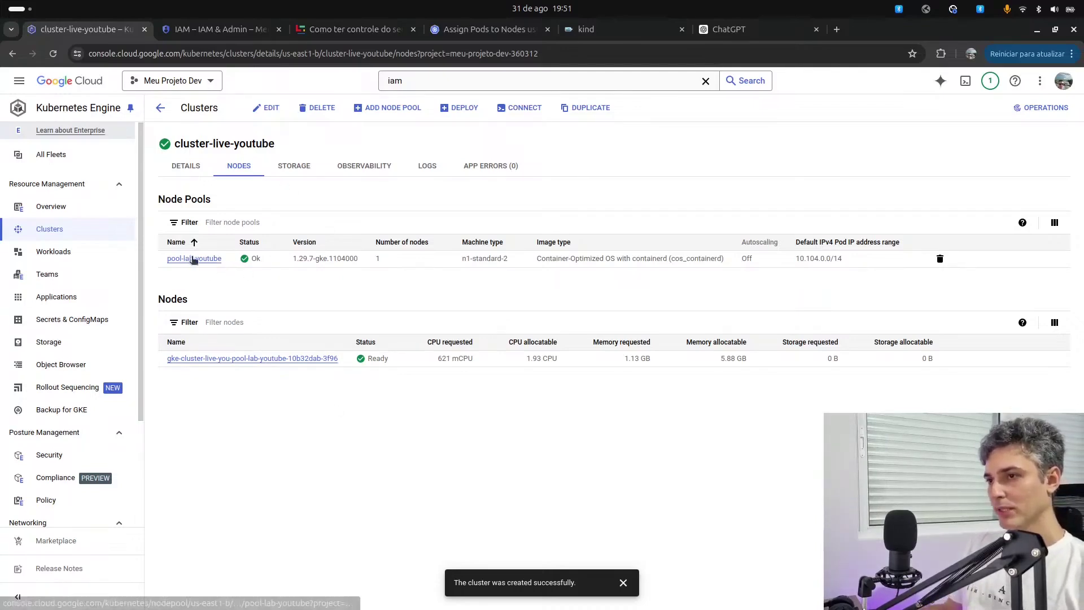
- Open the details of cluster-live-youtube and examine its name, location type and control plane zone
{"action": "left_click", "coordinate": [186, 166]}
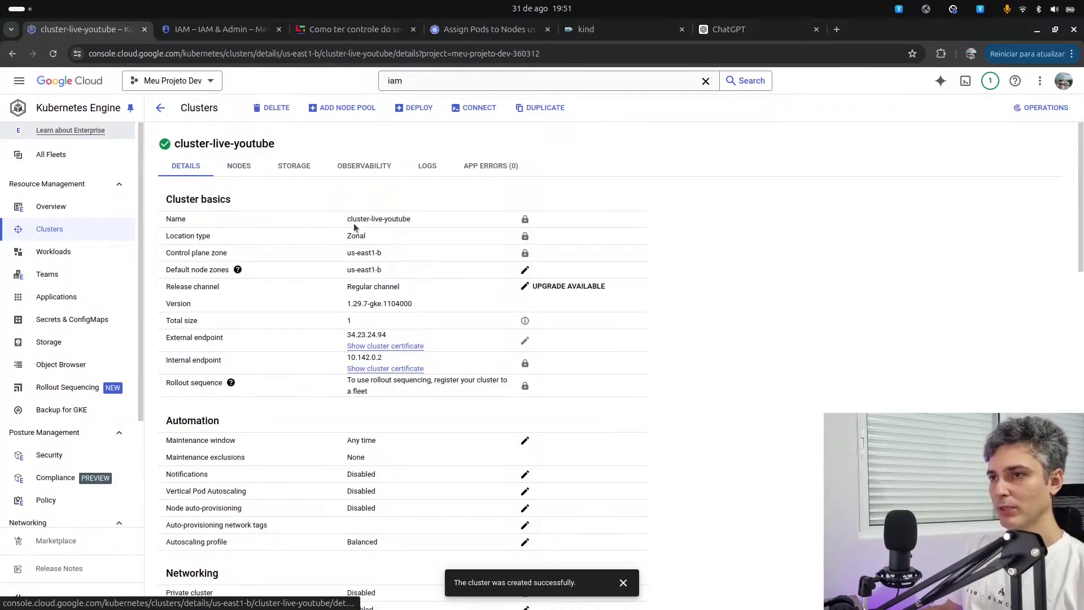
{"action": "triple_click", "coordinate": [353, 222]}
{"action": "left_click", "coordinate": [361, 236]}
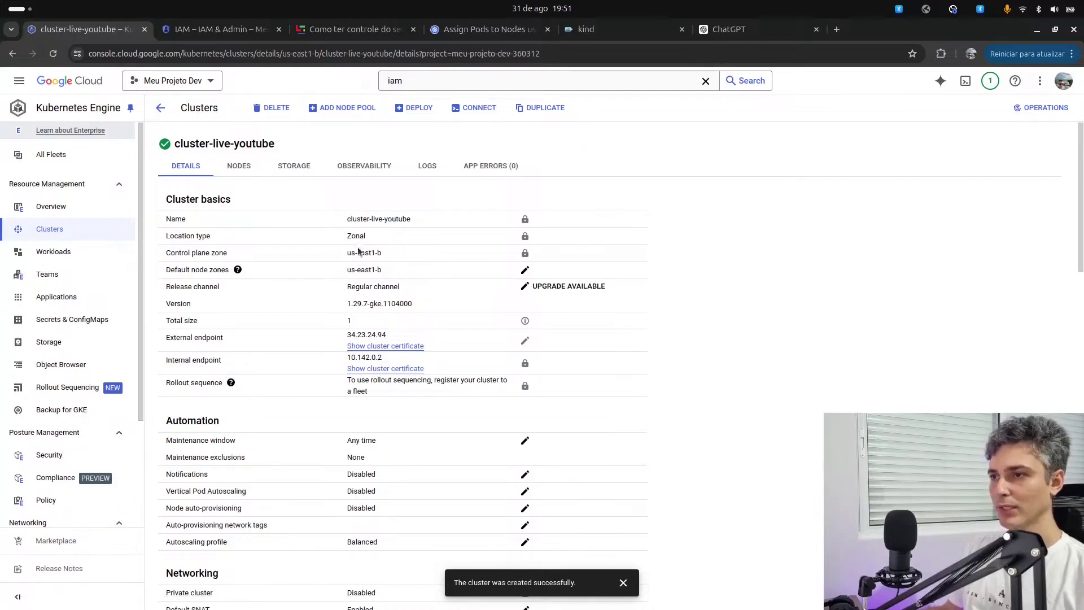
{"action": "triple_click", "coordinate": [358, 252]}
{"action": "left_click", "coordinate": [331, 265]}
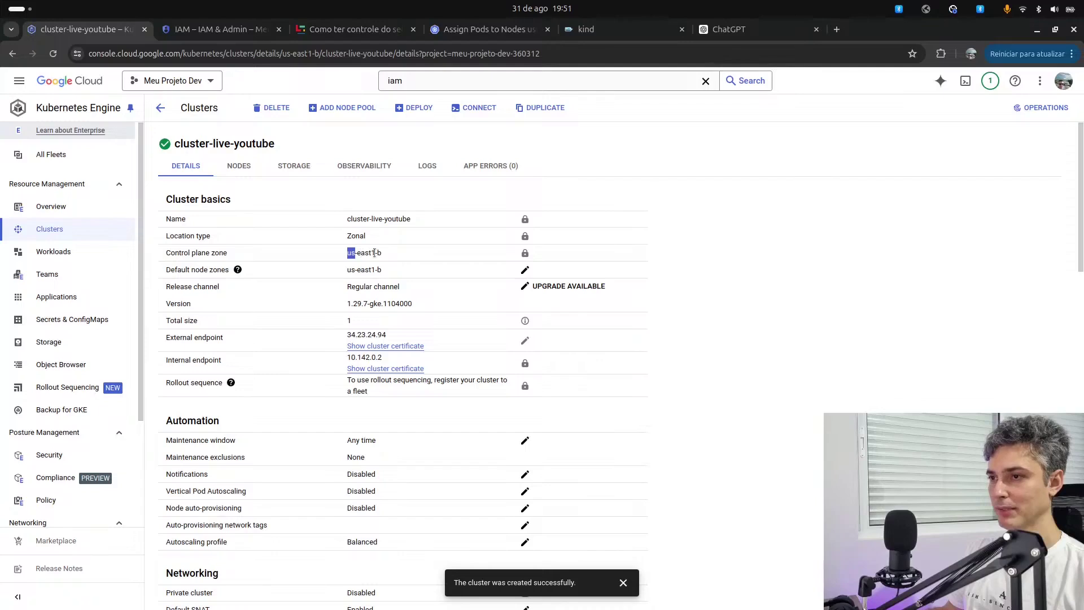
- Examine the default node zones, release channel and version in the basic details of cluster-live-youtube
{"action": "left_click", "coordinate": [205, 282]}
{"action": "double_click", "coordinate": [201, 269]}
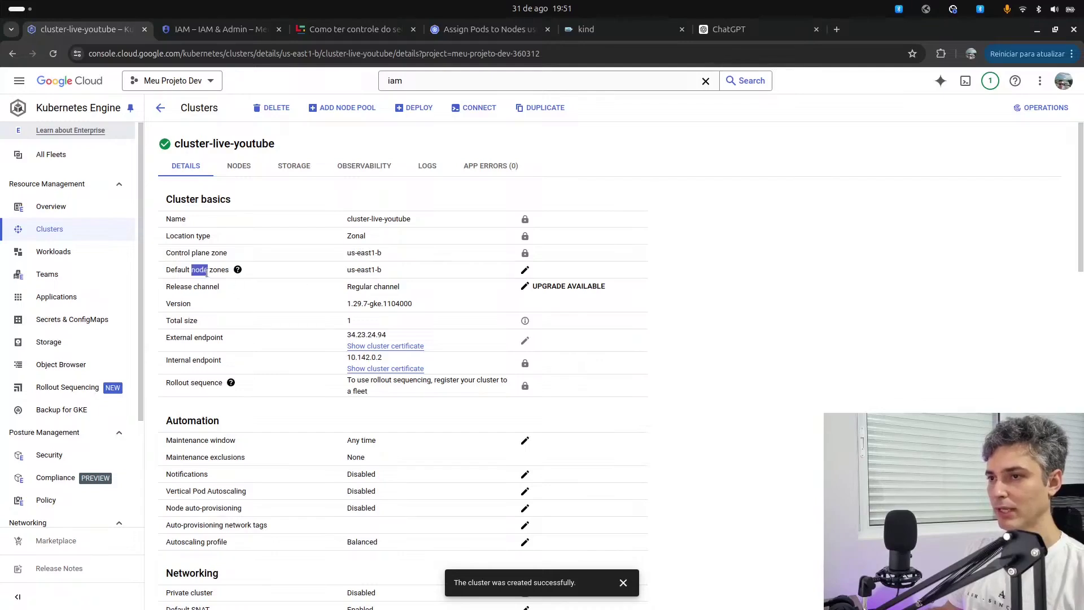
{"action": "double_click", "coordinate": [219, 270]}
{"action": "double_click", "coordinate": [177, 270]}
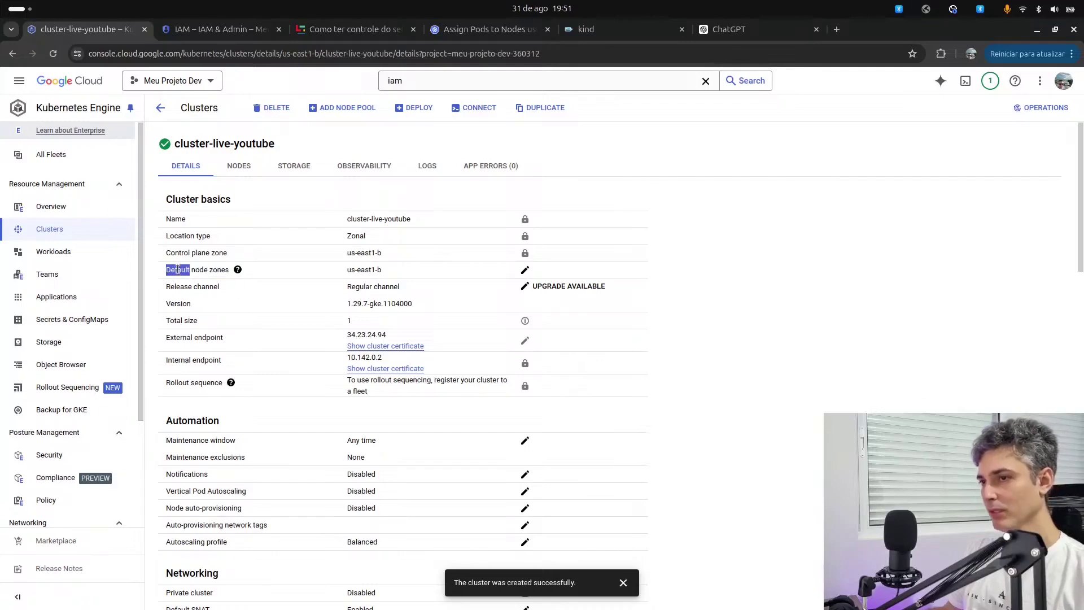
{"action": "left_click", "coordinate": [356, 271]}
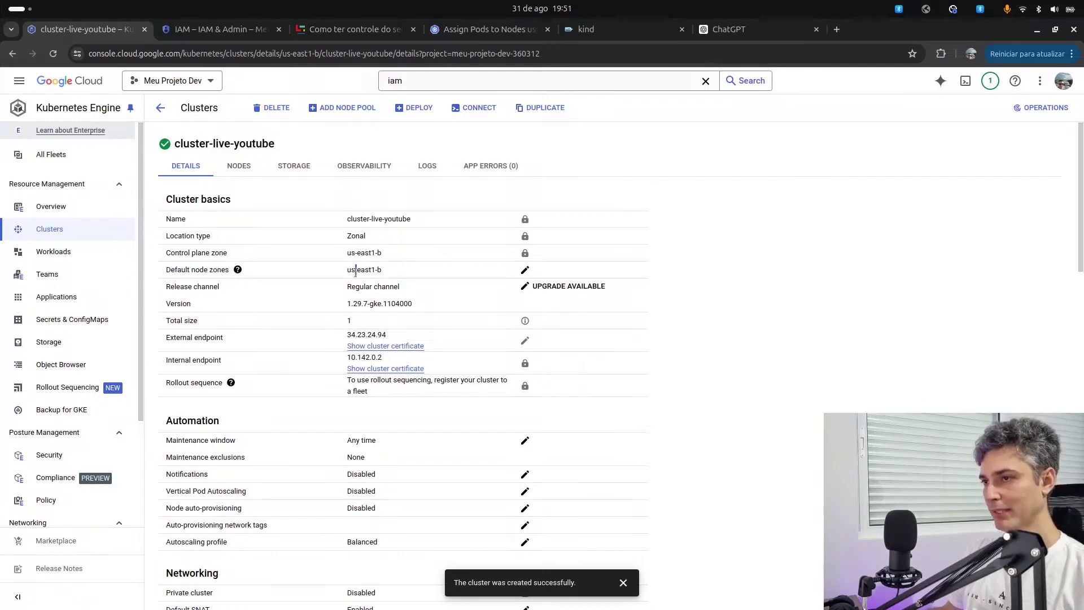
{"action": "double_click", "coordinate": [389, 287]}
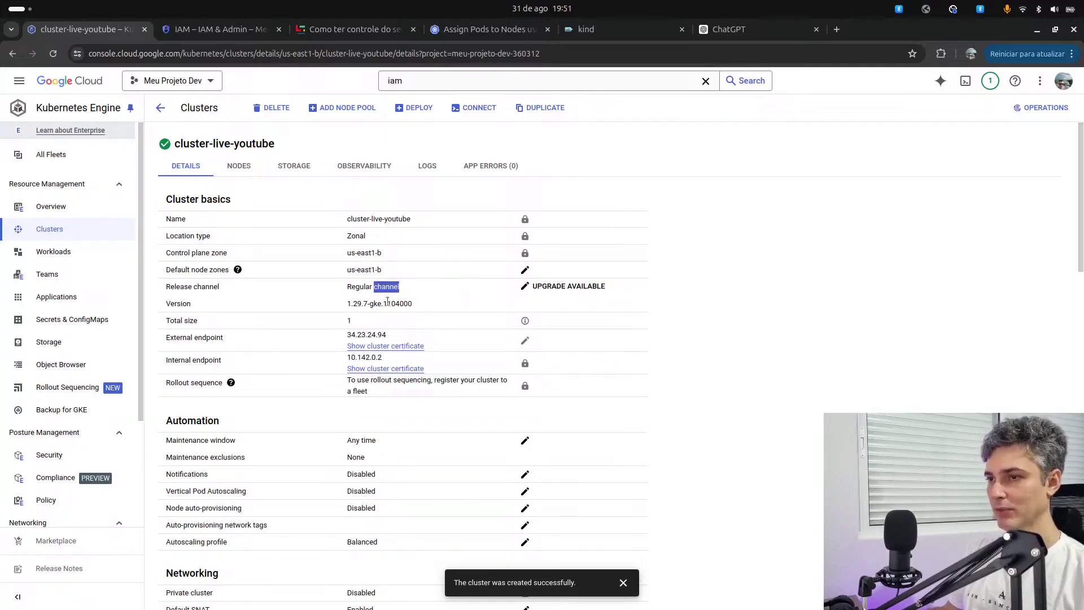
{"action": "left_click_drag", "start_coordinate": [348, 303], "coordinate": [376, 303]}
{"action": "left_click", "coordinate": [434, 304]}
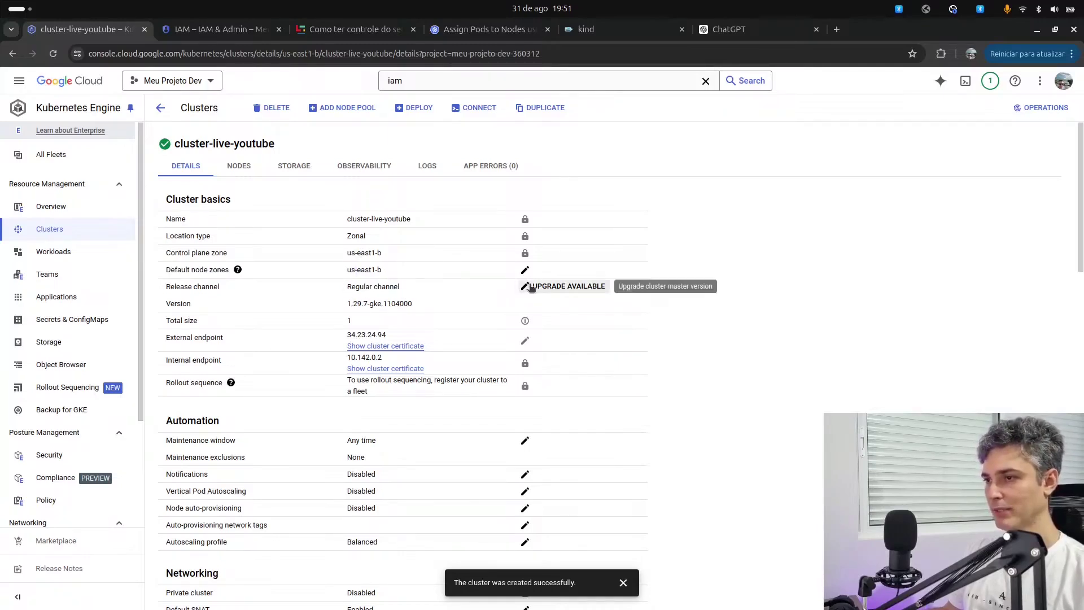
- Open the cluster's release channel and version upgrade settings, review the available versions, and close them without saving
{"action": "left_click", "coordinate": [553, 288]}
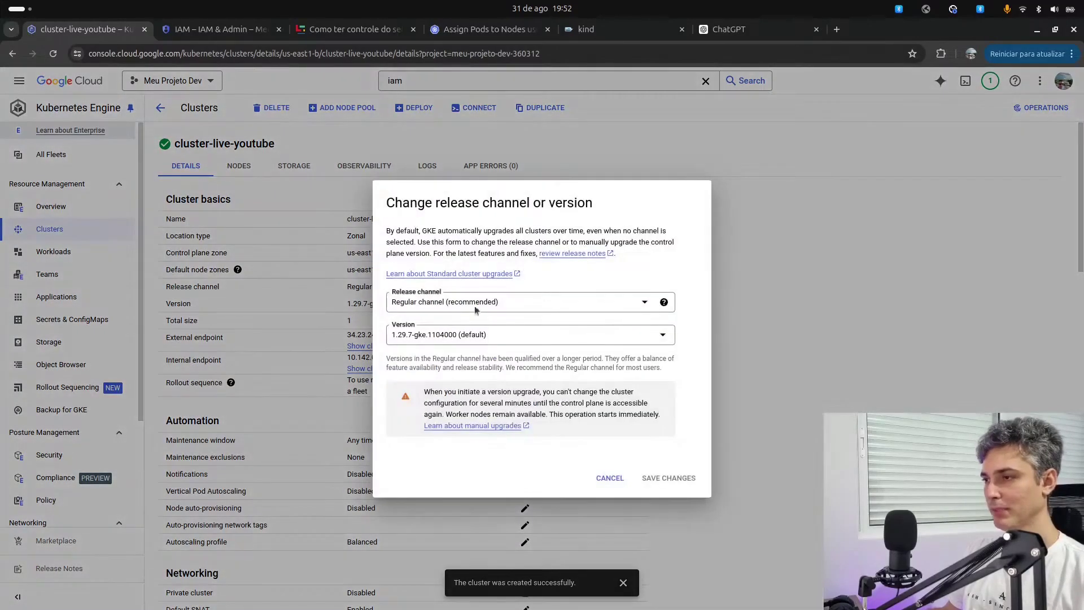
{"action": "left_click", "coordinate": [449, 336]}
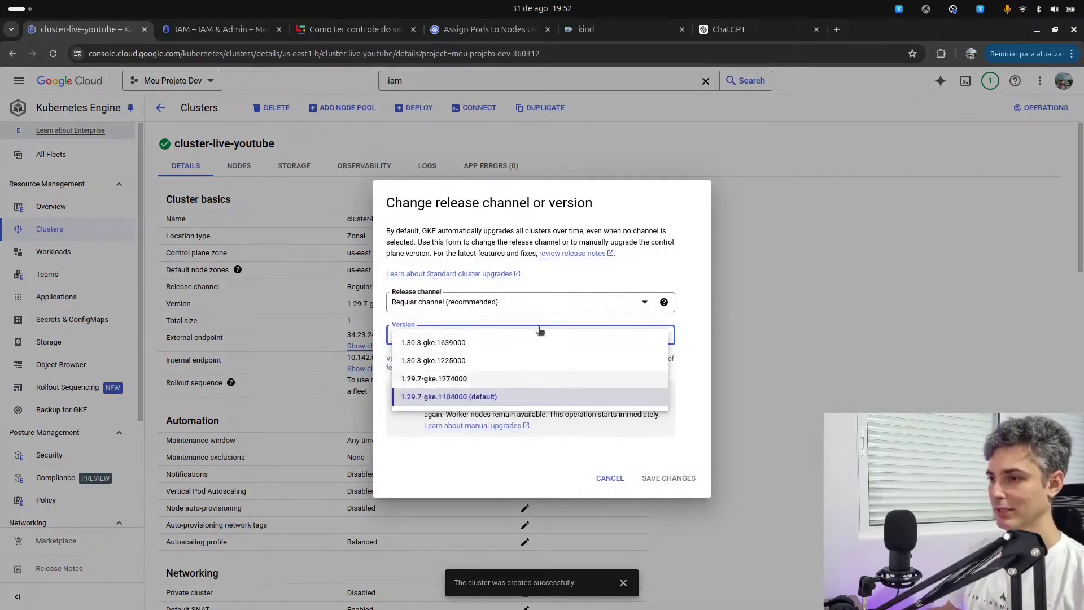
{"action": "left_click", "coordinate": [441, 397]}
{"action": "left_click", "coordinate": [607, 477]}
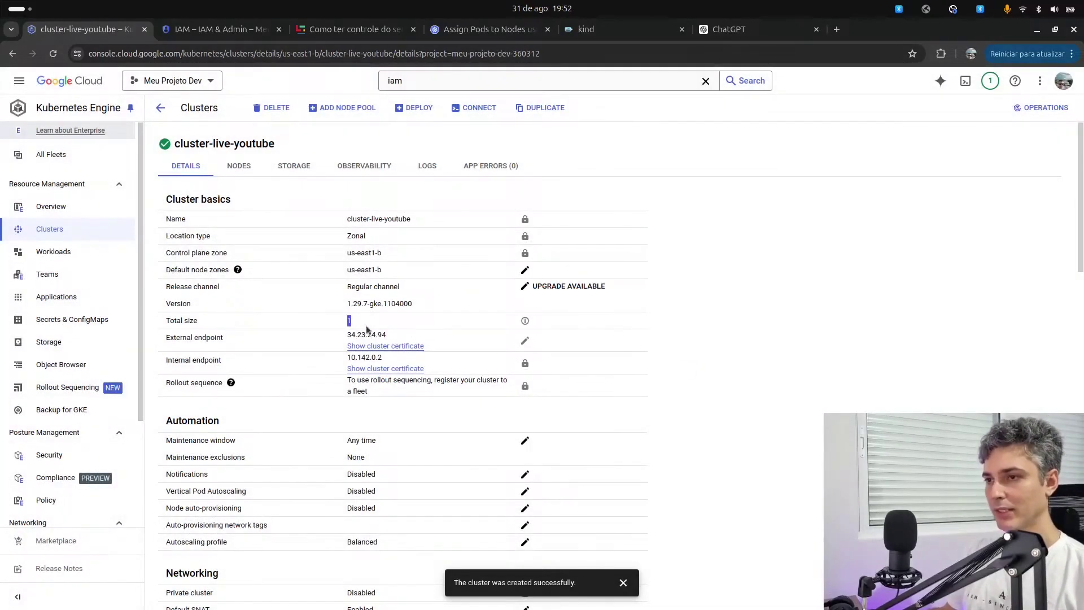
- Examine the cluster's external and internal endpoint addresses and the note on configuring the external endpoint
{"action": "scroll", "coordinate": [407, 319], "scroll_direction": "down", "scroll_amount": 1}
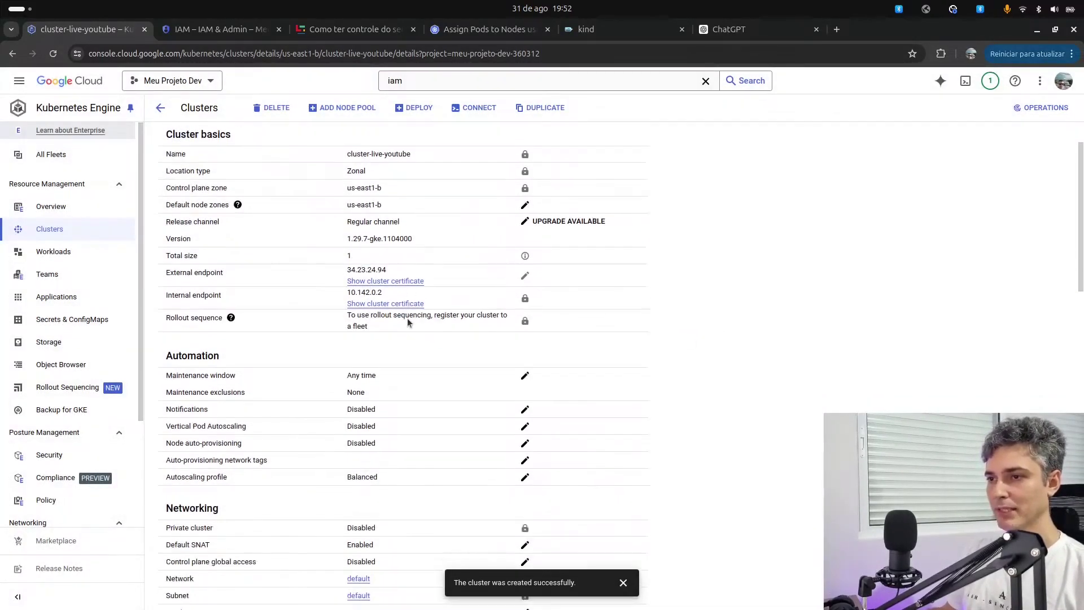
{"action": "double_click", "coordinate": [365, 267]}
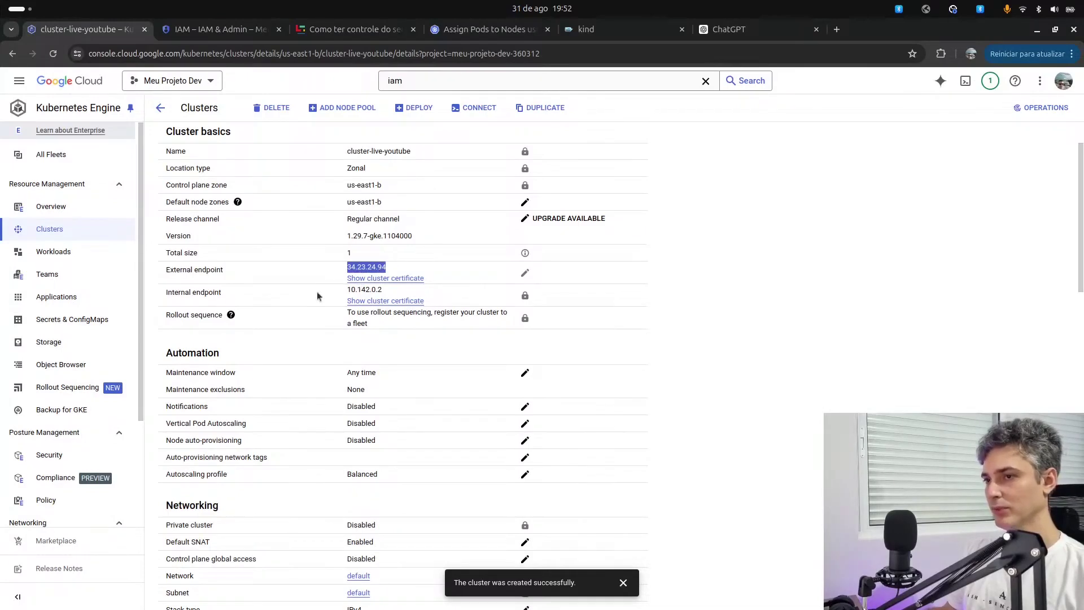
{"action": "left_click", "coordinate": [222, 272]}
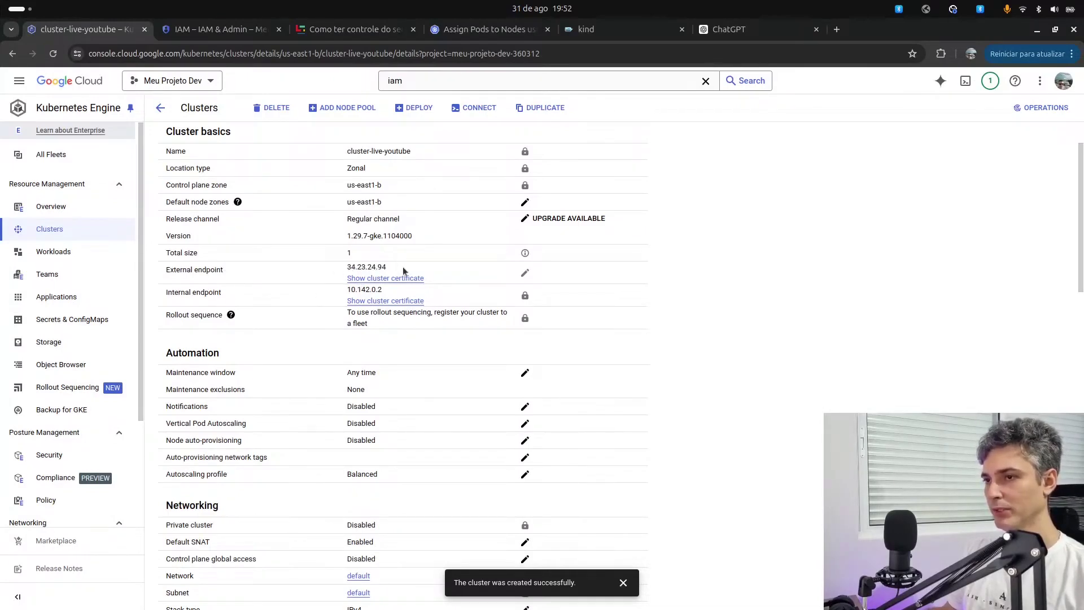
{"action": "double_click", "coordinate": [364, 290]}
{"action": "left_click_drag", "start_coordinate": [348, 267], "coordinate": [394, 269]}
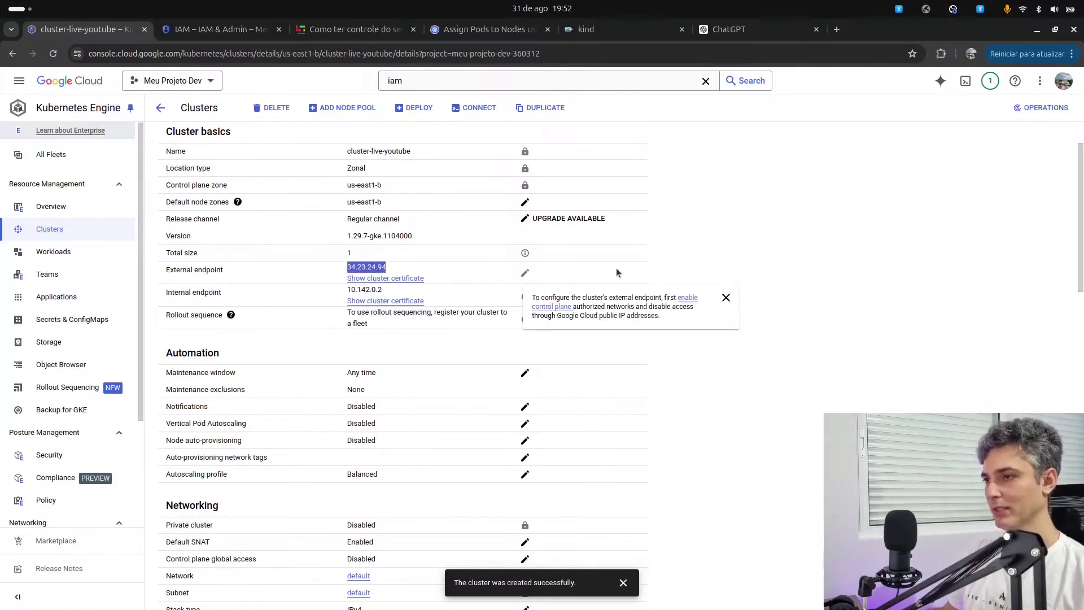
{"action": "left_click", "coordinate": [662, 262]}
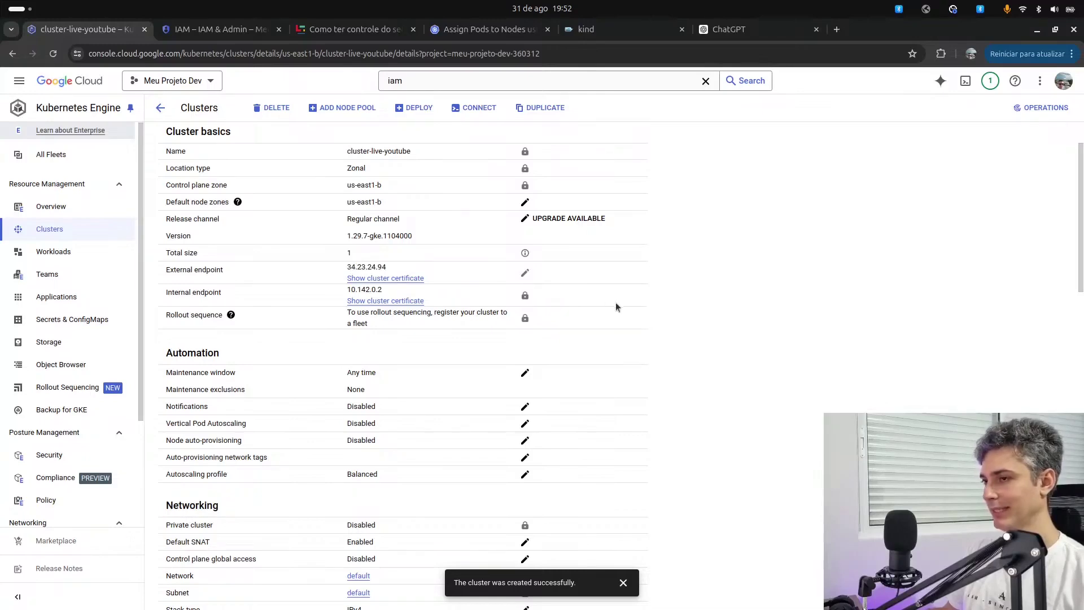
- Review the cluster's networking settings and examine its default cluster Pod IPv4 range
{"action": "scroll", "coordinate": [679, 300], "scroll_direction": "down", "scroll_amount": 3}
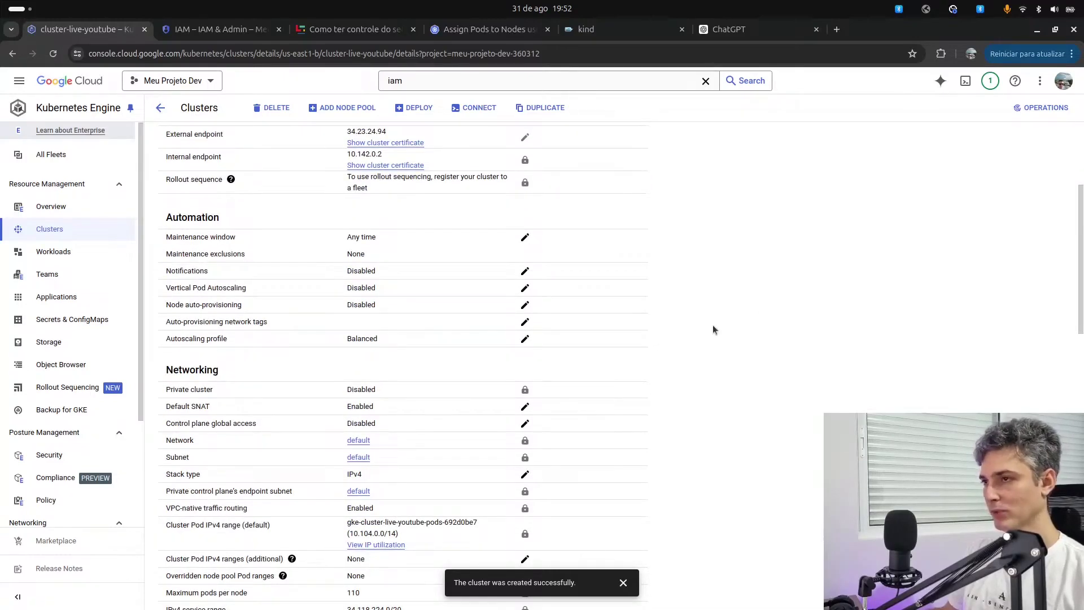
{"action": "scroll", "coordinate": [713, 330], "scroll_direction": "down", "scroll_amount": 3}
{"action": "scroll", "coordinate": [712, 330], "scroll_direction": "down", "scroll_amount": 2}
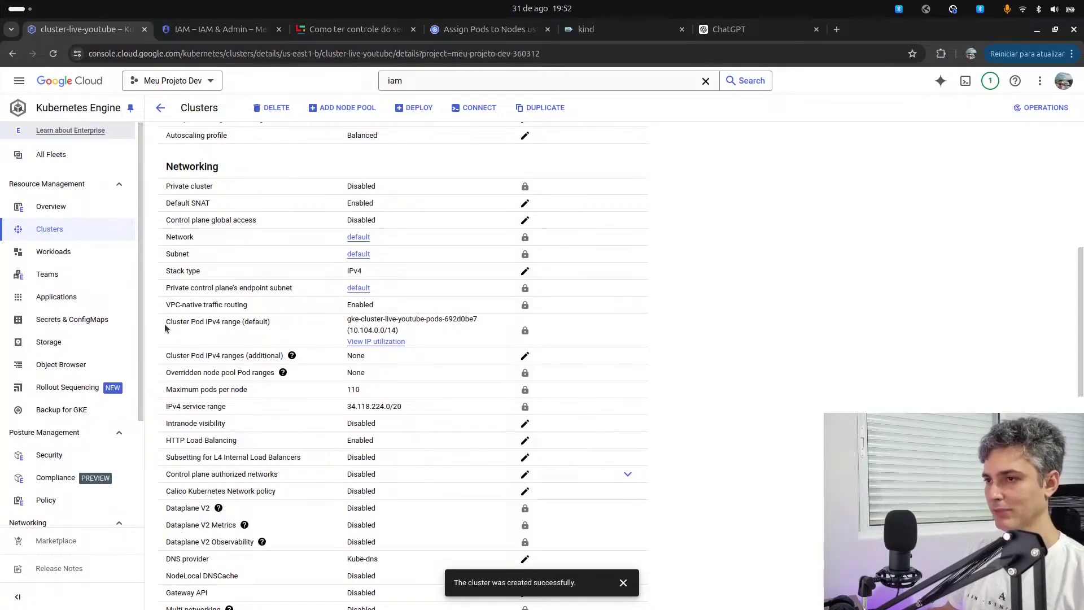
{"action": "left_click_drag", "start_coordinate": [166, 325], "coordinate": [225, 324]}
{"action": "left_click_drag", "start_coordinate": [348, 330], "coordinate": [384, 330]}
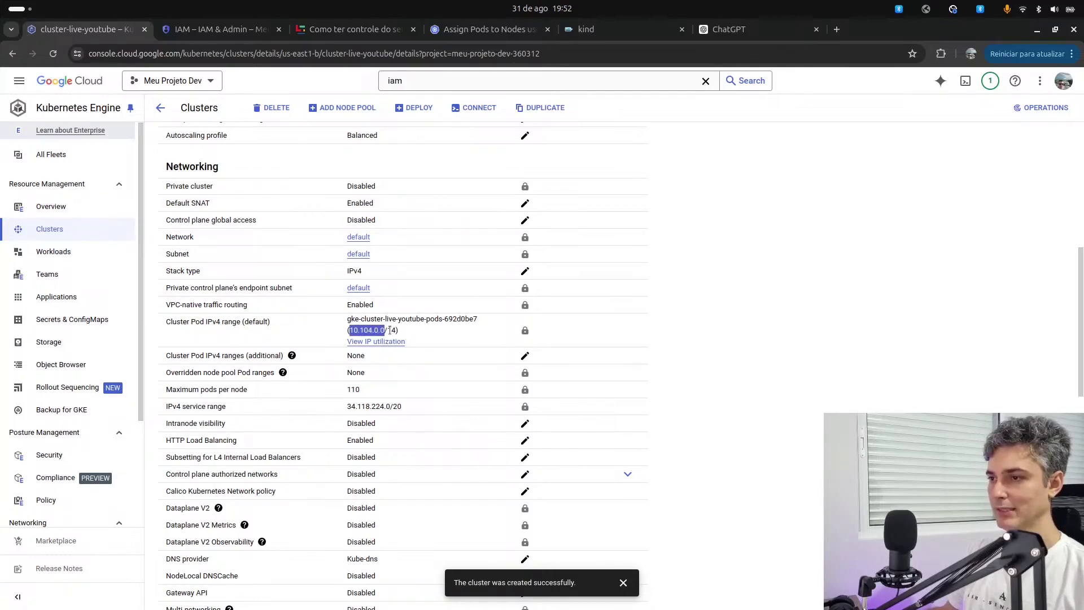
{"action": "left_click", "coordinate": [205, 322]}
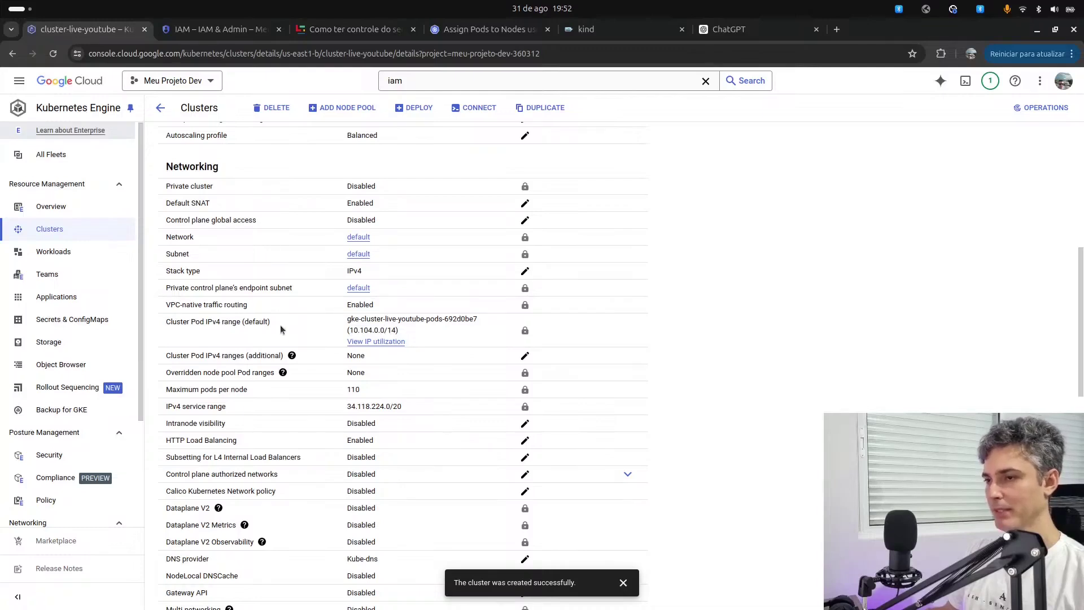
{"action": "double_click", "coordinate": [368, 330]}
{"action": "left_click", "coordinate": [411, 330]}
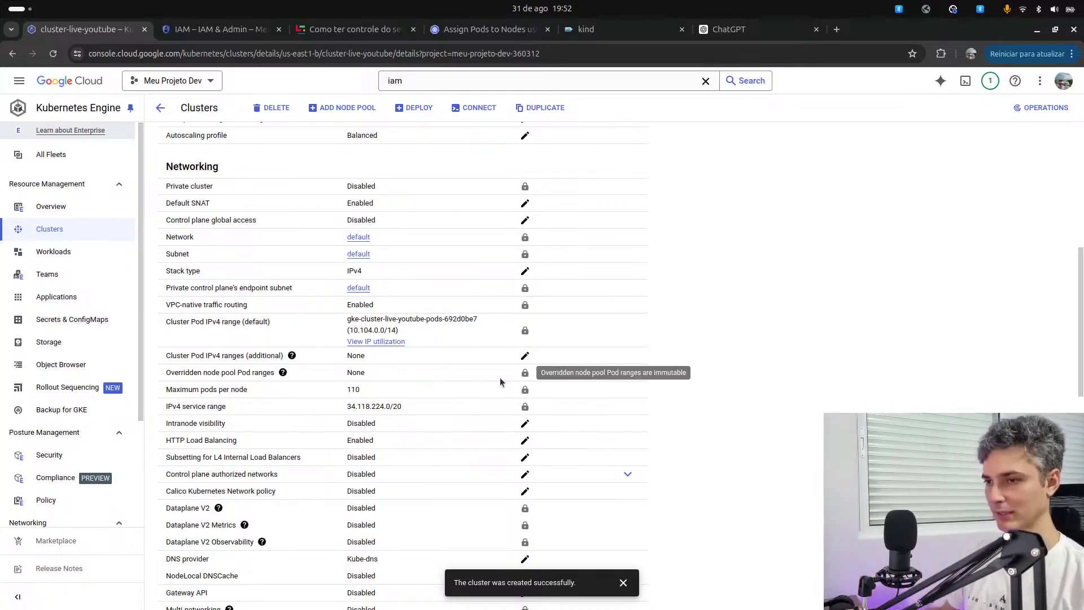
- Examine the maximum pods per node in the cluster's networking settings and whether it can be edited
{"action": "scroll", "coordinate": [474, 377], "scroll_direction": "down", "scroll_amount": 2}
{"action": "double_click", "coordinate": [348, 321]}
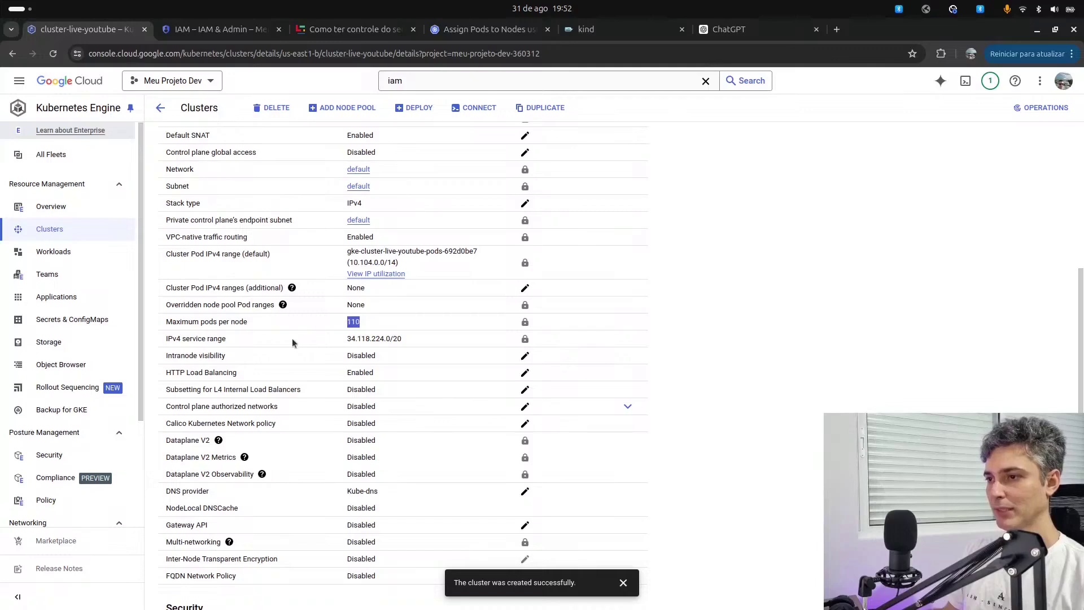
{"action": "double_click", "coordinate": [353, 321]}
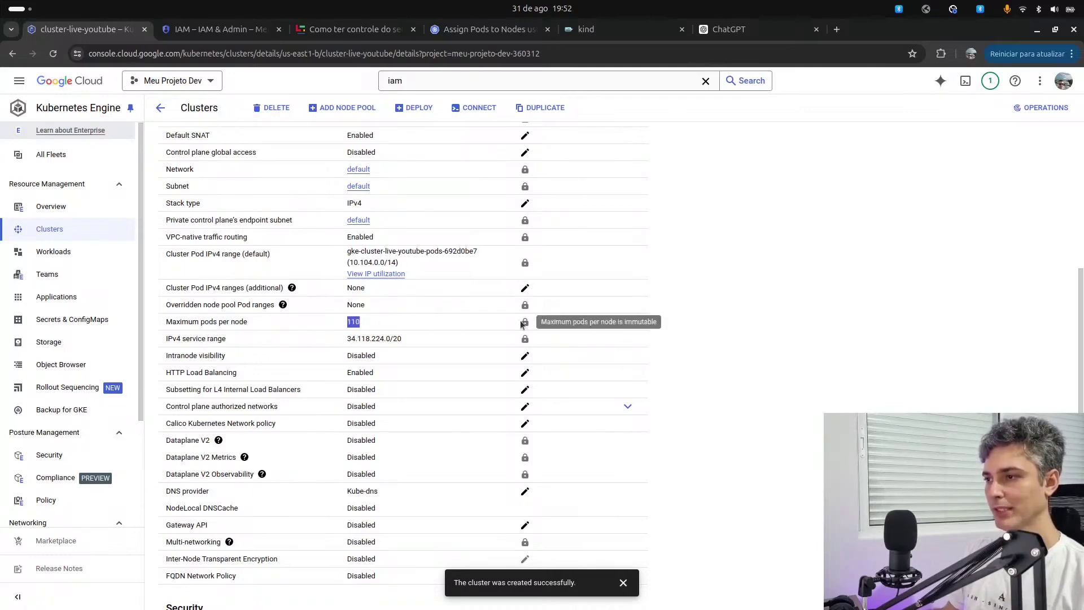
{"action": "left_click", "coordinate": [505, 313]}
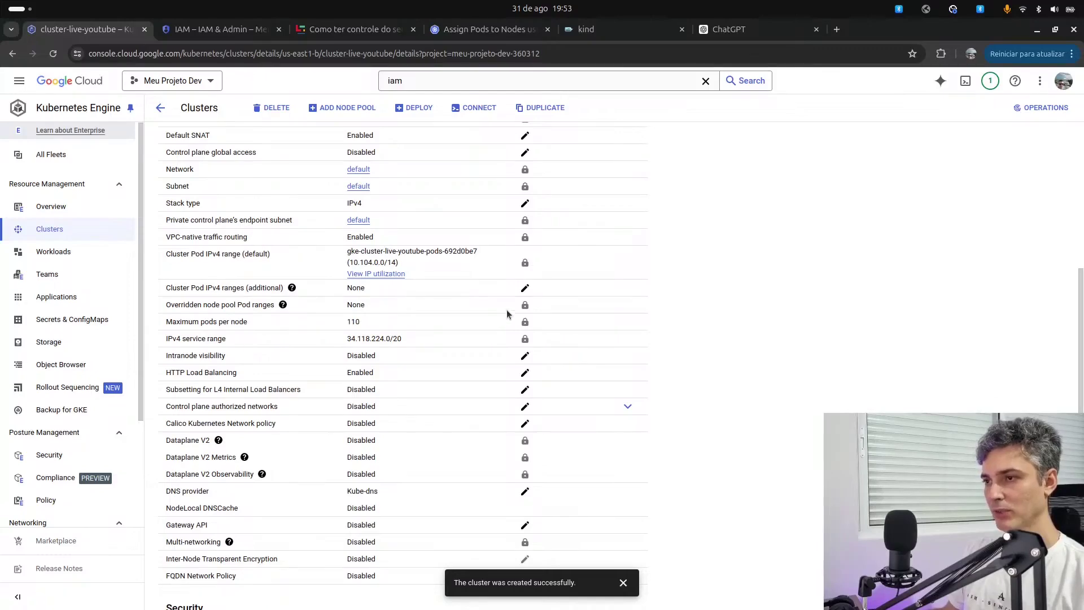
{"action": "double_click", "coordinate": [349, 319]}
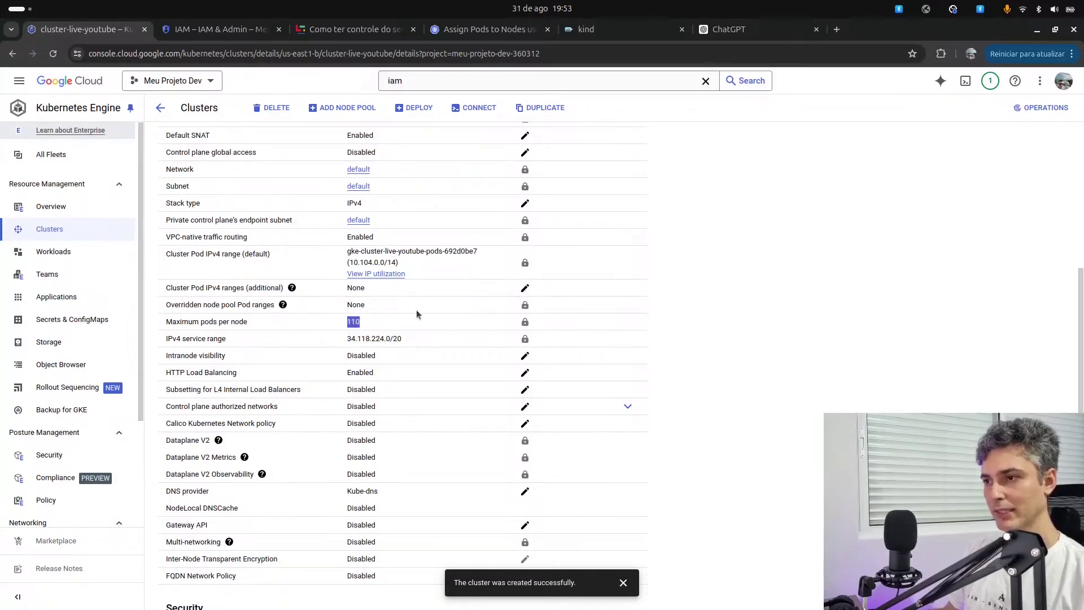
- Look through the cluster's remaining networking and security settings, and return to the maximum pods per node
{"action": "scroll", "coordinate": [486, 323], "scroll_direction": "down", "scroll_amount": 3}
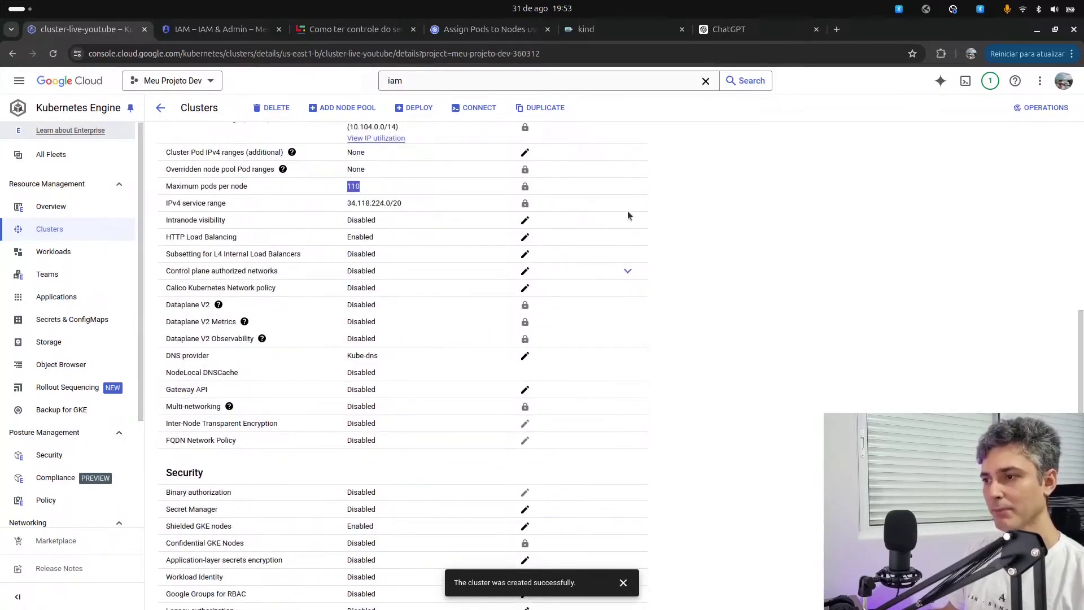
{"action": "scroll", "coordinate": [658, 283], "scroll_direction": "down", "scroll_amount": 9}
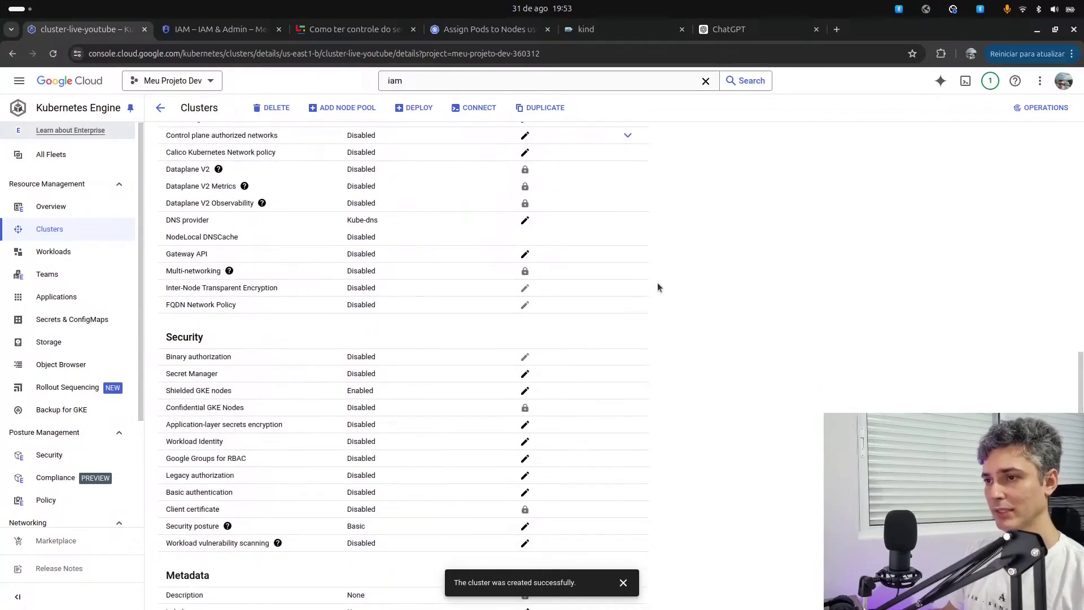
{"action": "scroll", "coordinate": [657, 285], "scroll_direction": "up", "scroll_amount": 10}
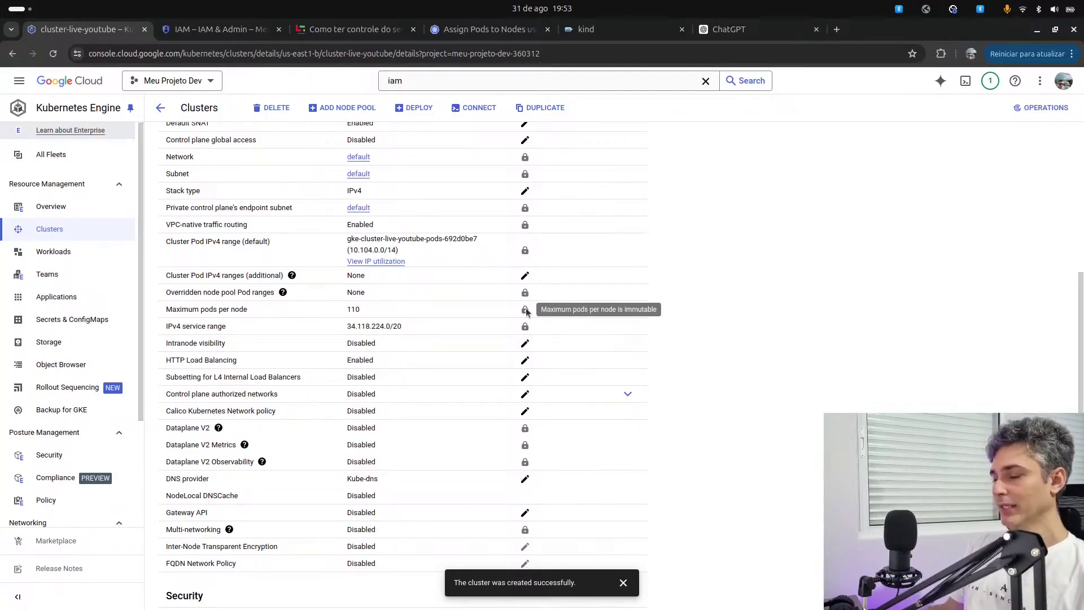
- Recheck ChatGPT's /26 subnet calculations, and compare them with the cluster's Pod IPv4 range prefix and maximum pods per node in Google Cloud
{"action": "left_click", "coordinate": [725, 29]}
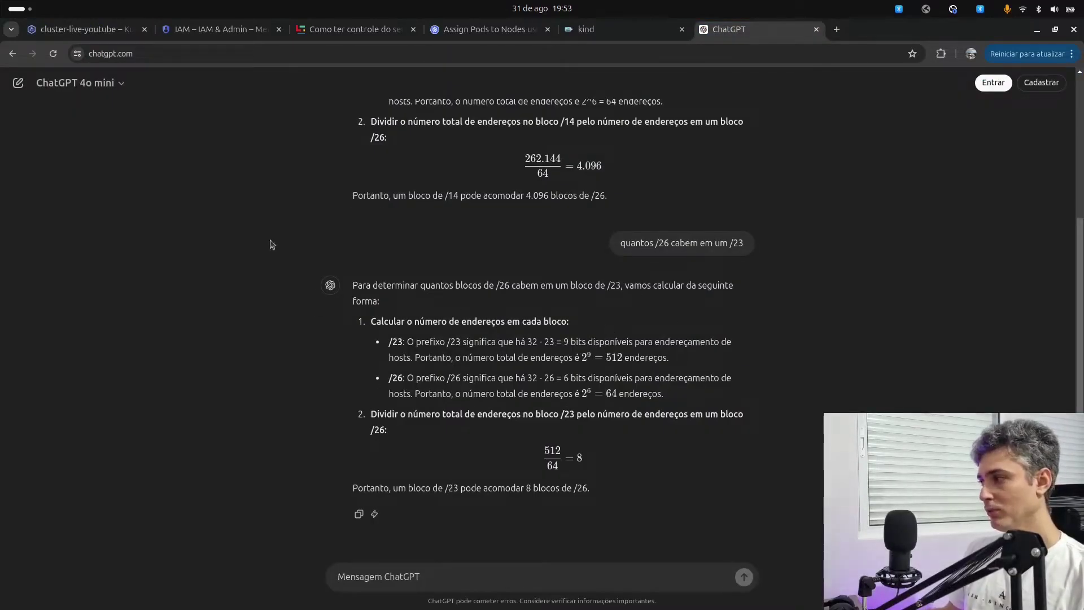
{"action": "left_click", "coordinate": [116, 27]}
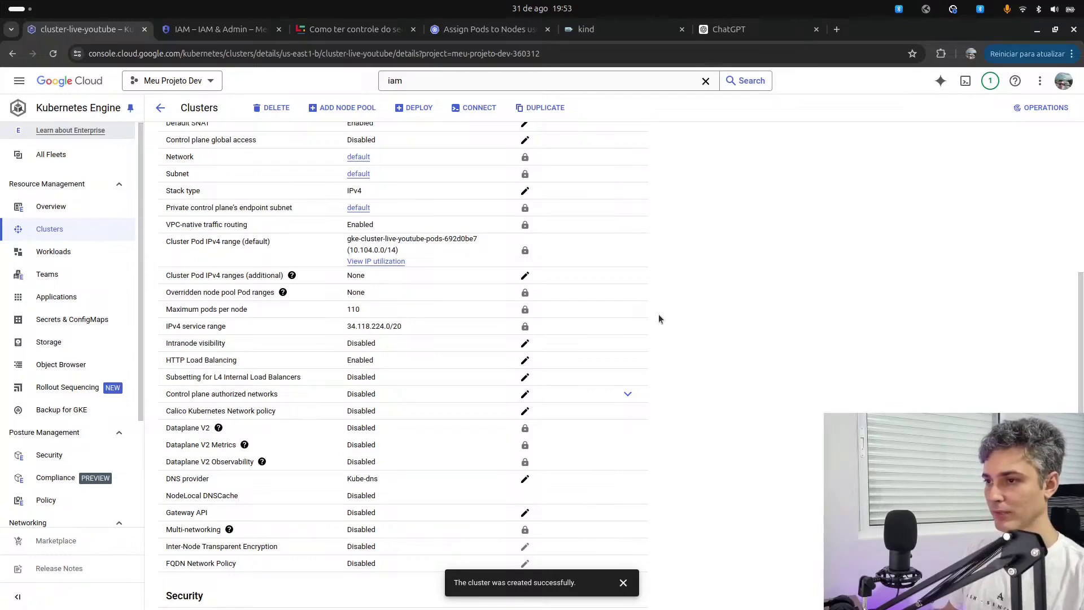
{"action": "scroll", "coordinate": [658, 314], "scroll_direction": "up", "scroll_amount": 3}
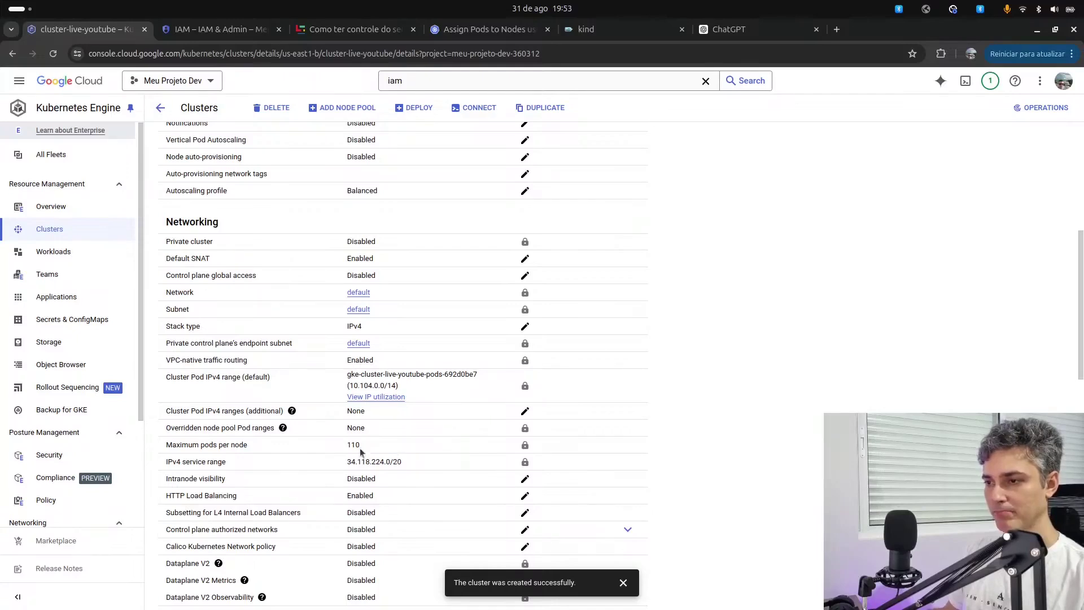
{"action": "double_click", "coordinate": [391, 385]}
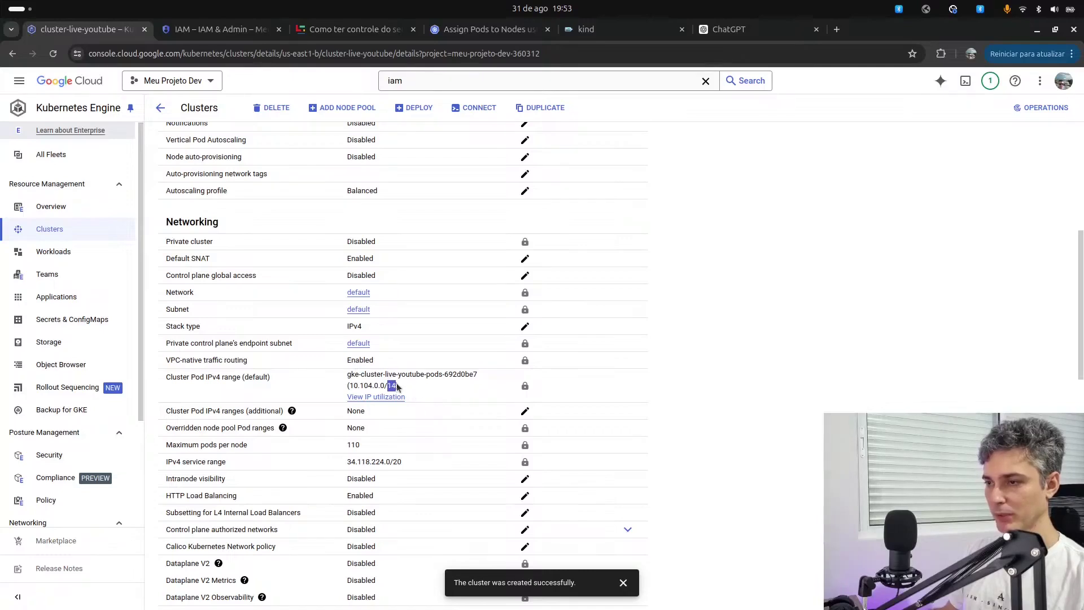
{"action": "left_click", "coordinate": [361, 448]}
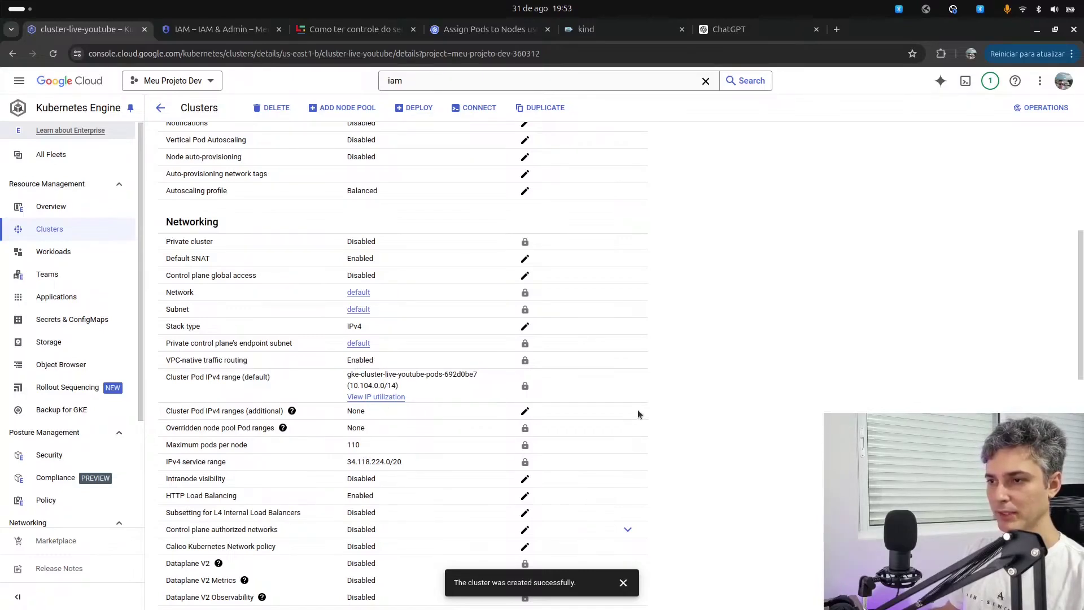
- Return to the nodes view of cluster-live-youtube and check its node pool and node
{"action": "scroll", "coordinate": [638, 411], "scroll_direction": "up", "scroll_amount": 4}
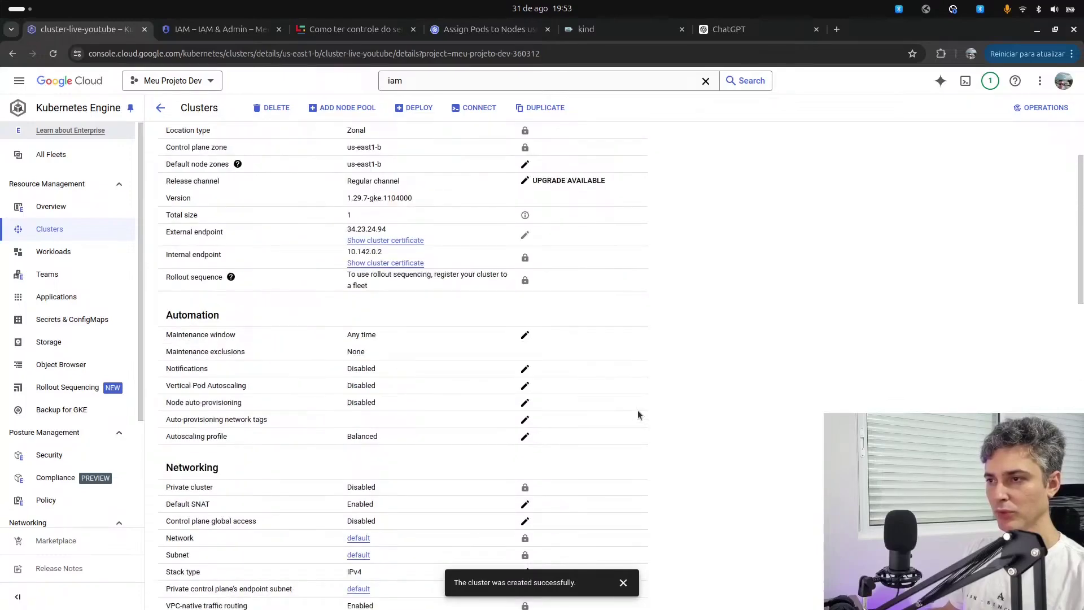
{"action": "scroll", "coordinate": [638, 414], "scroll_direction": "up", "scroll_amount": 2}
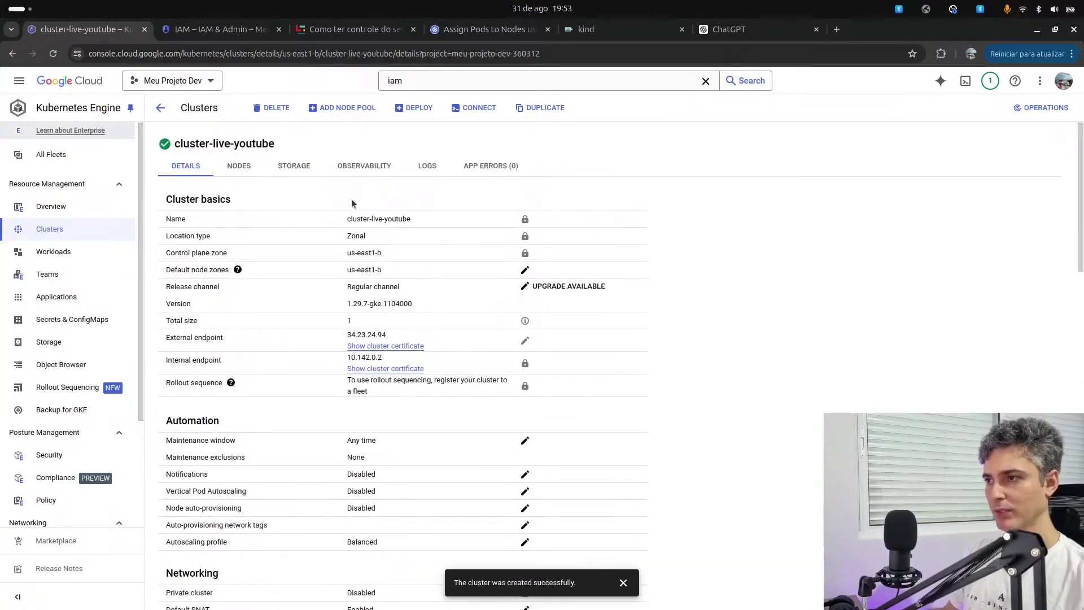
{"action": "left_click", "coordinate": [247, 165]}
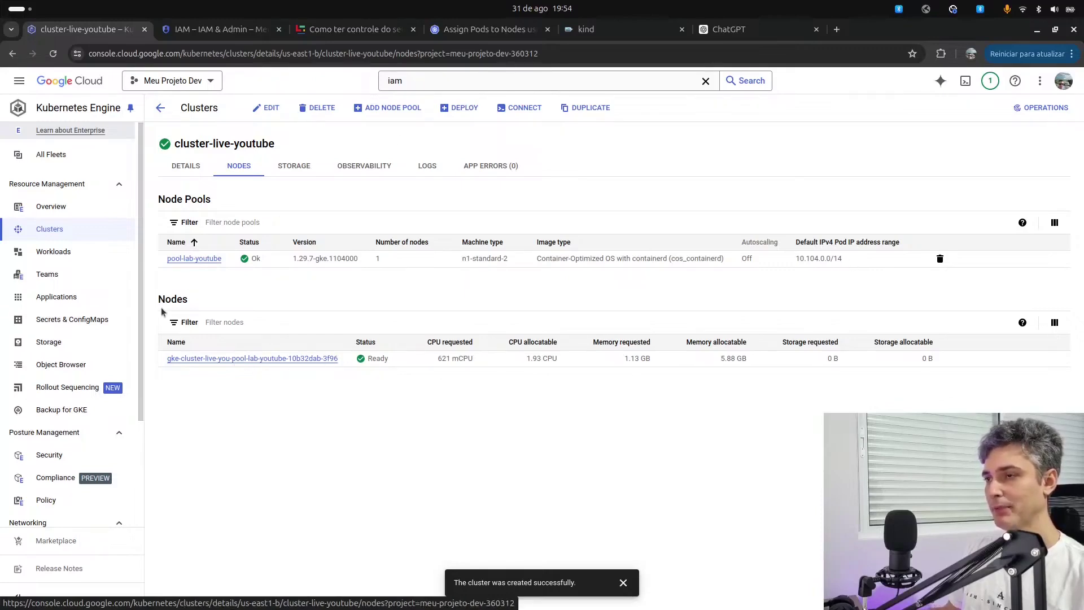
- Search Google Cloud for compute engine and open Compute Engine separately, keeping the cluster page open, to view its VM instances
{"action": "left_click", "coordinate": [444, 79]}
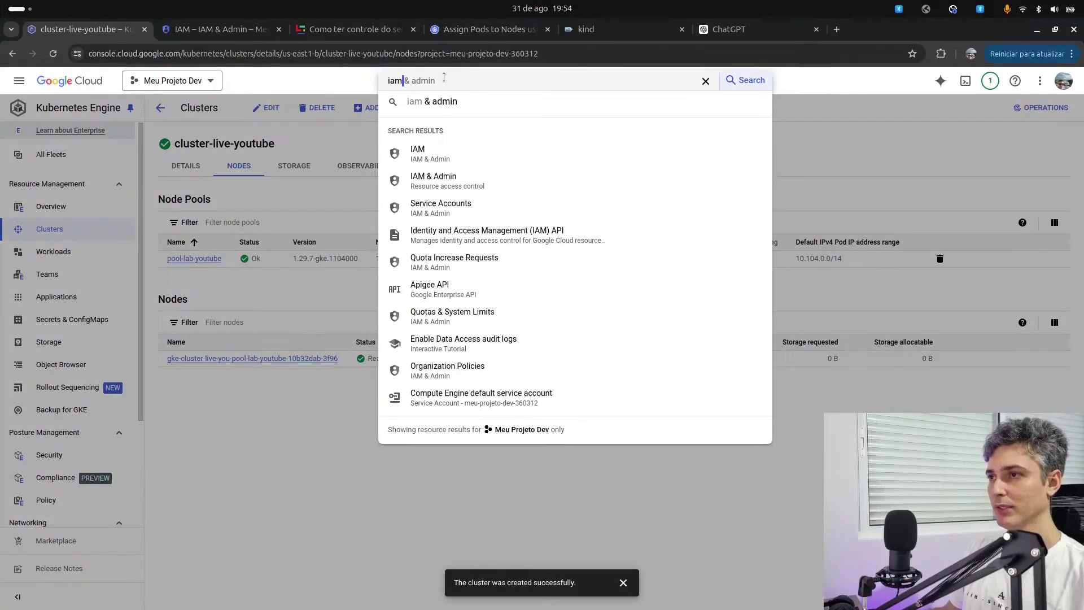
{"action": "key", "text": "BackSpace"}
{"action": "key", "text": "BackSpace"}
{"action": "key", "text": "BackSpace"}
{"action": "type", "text": "compute"}
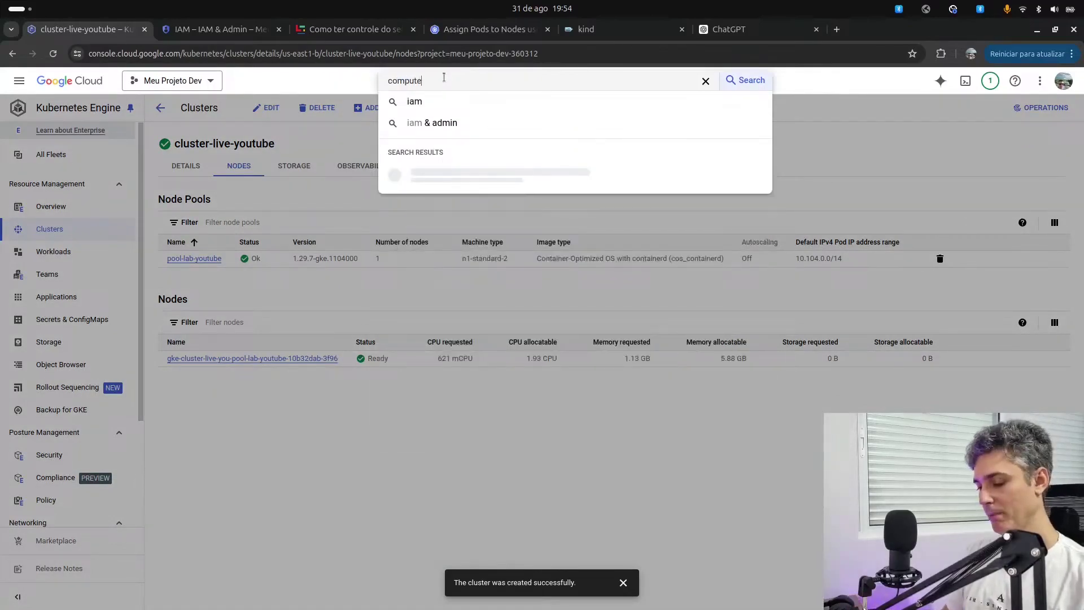
{"action": "type", "text": " engine"}
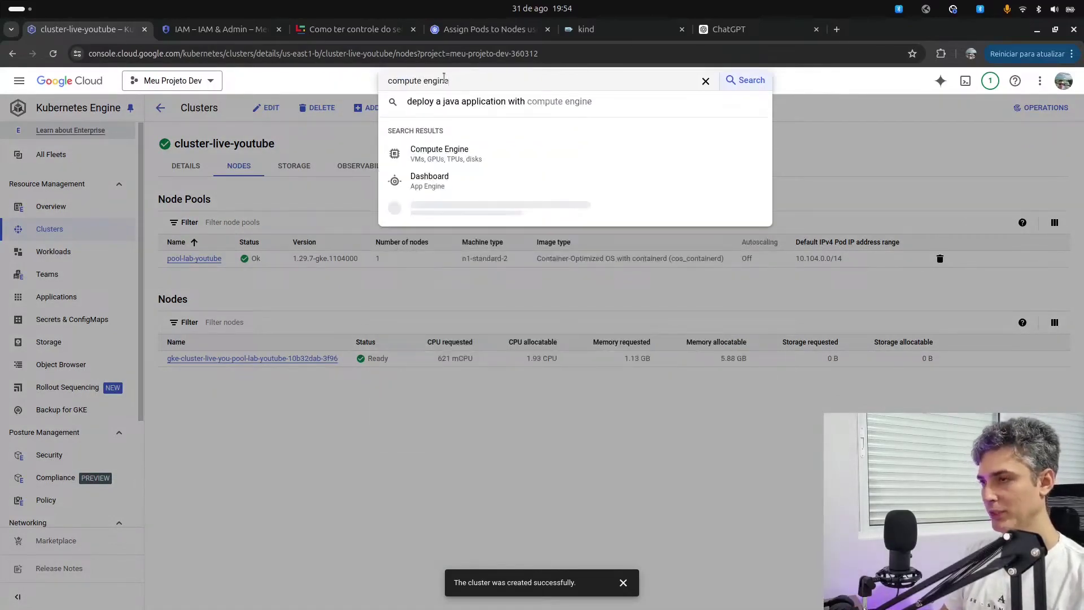
{"action": "right_click", "coordinate": [432, 153]}
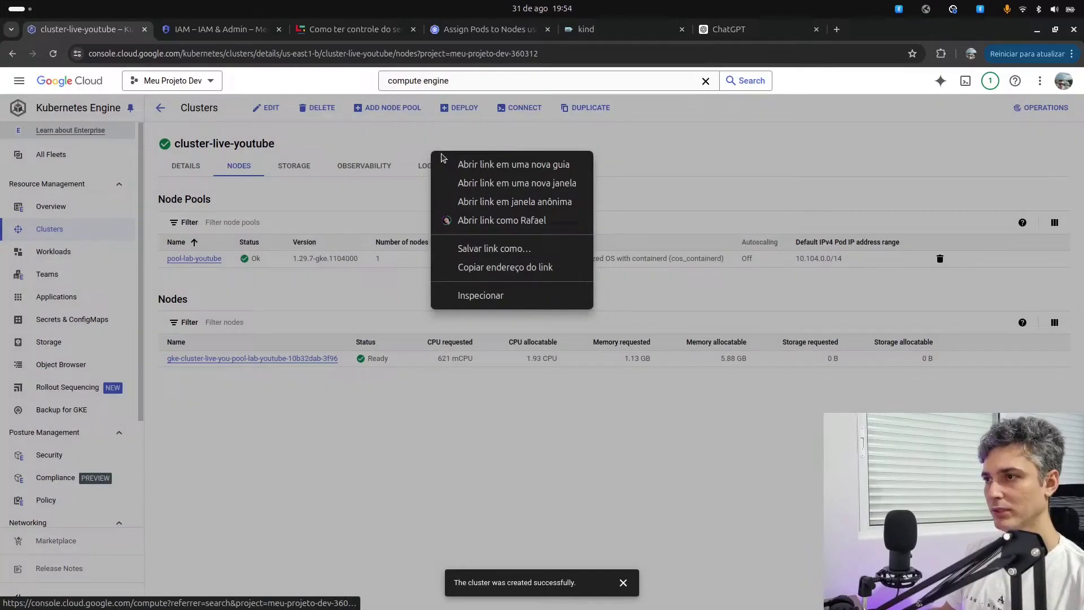
{"action": "left_click", "coordinate": [446, 164]}
{"action": "left_click", "coordinate": [222, 26]}
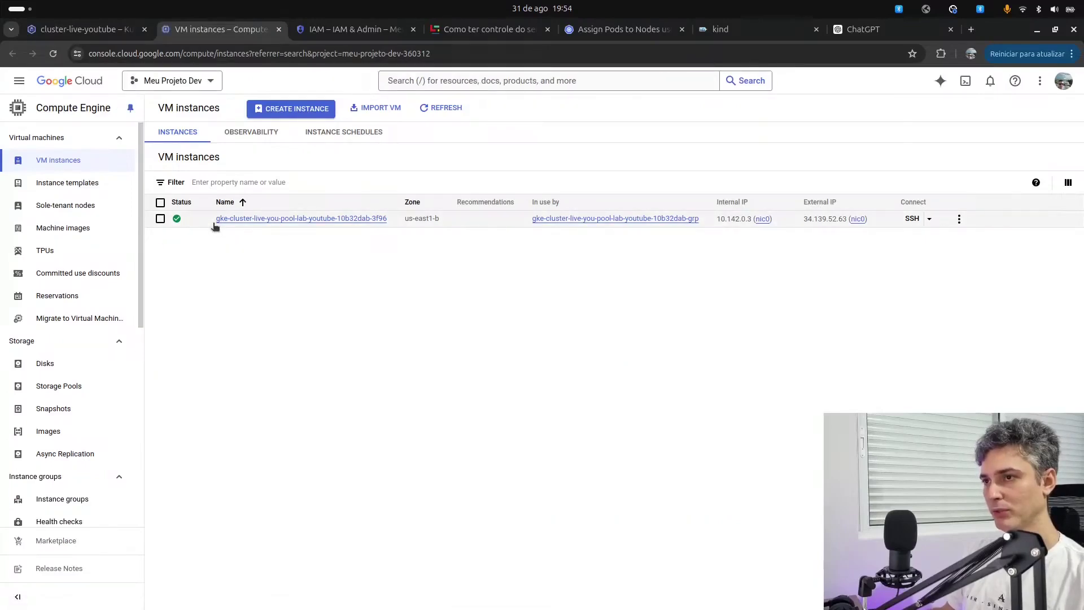
- Check the cluster node's VM in the instances list, and return to cluster-live-youtube to view its storage classes and persistent volumes
{"action": "left_click_drag", "start_coordinate": [217, 222], "coordinate": [299, 222]}
{"action": "left_click", "coordinate": [358, 242]}
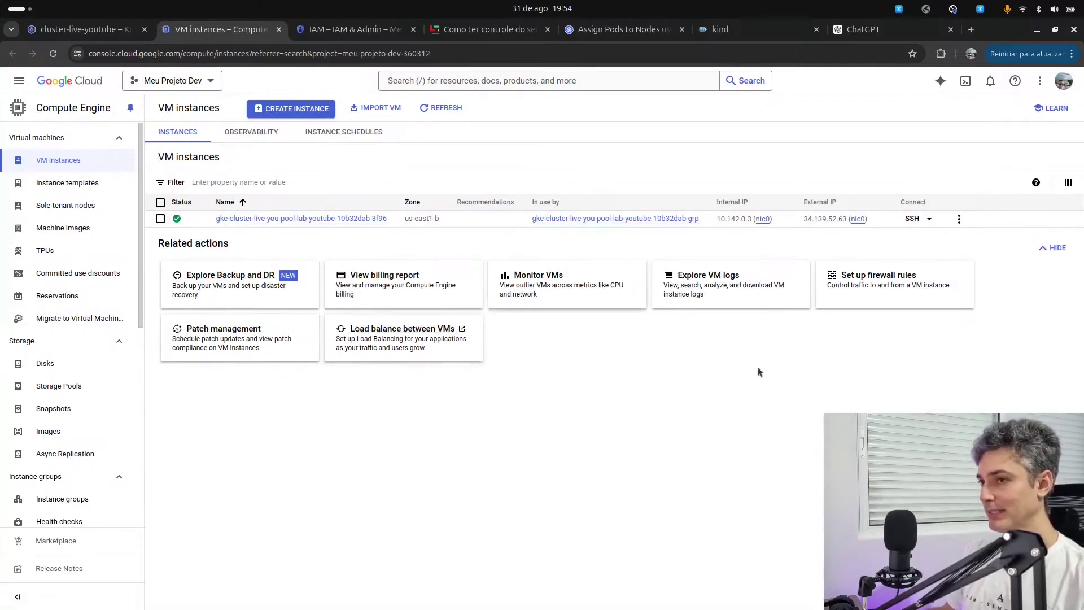
{"action": "left_click_drag", "start_coordinate": [758, 366], "coordinate": [751, 384]}
{"action": "left_click", "coordinate": [751, 384]}
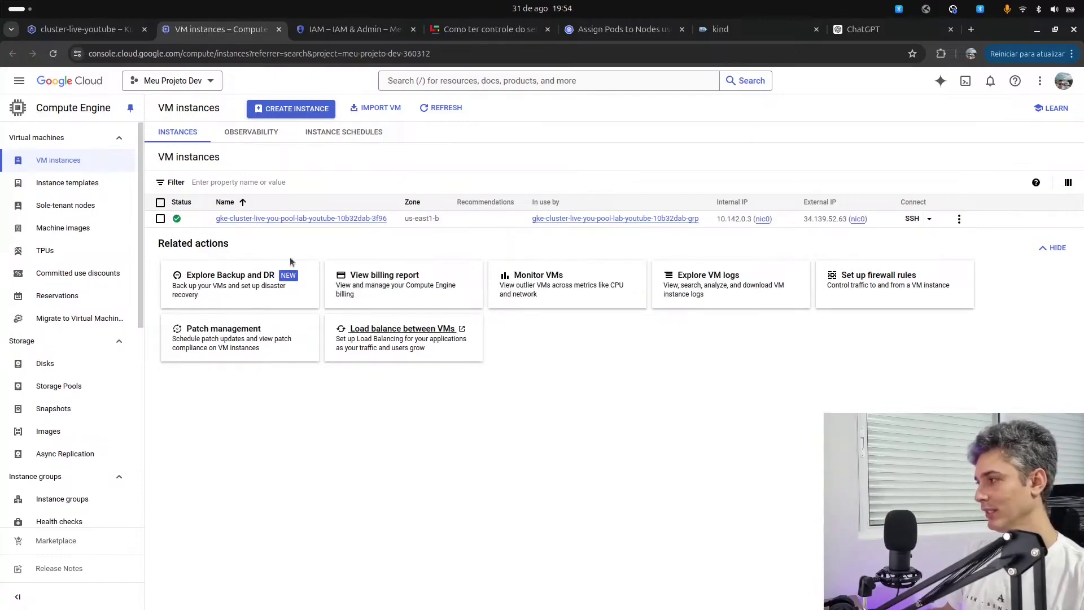
{"action": "left_click", "coordinate": [79, 29]}
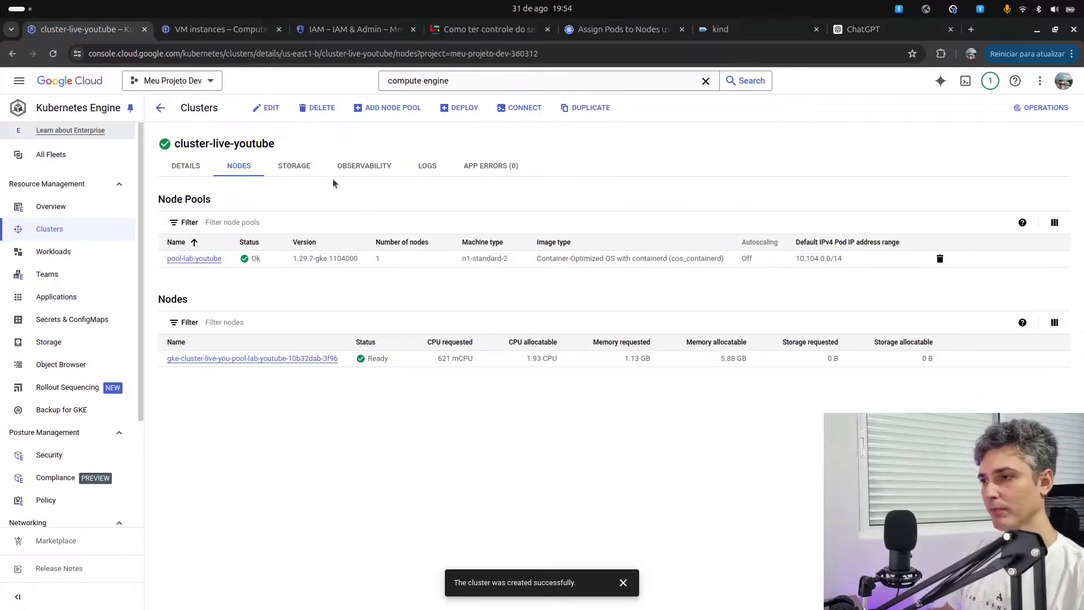
{"action": "left_click", "coordinate": [299, 166]}
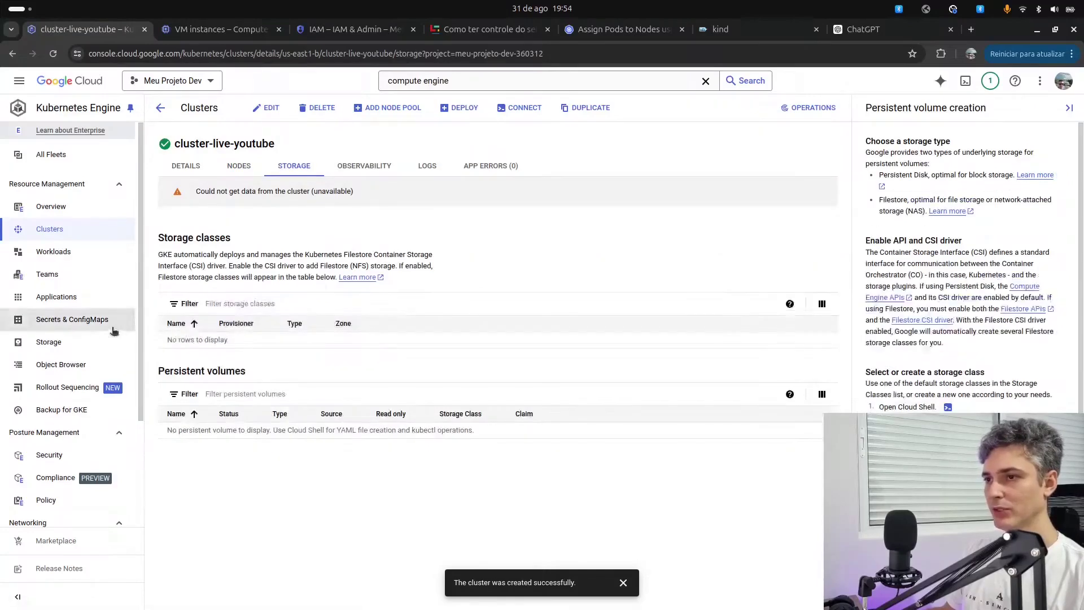
- Remove the app-lab namespace filter from the Kubernetes Engine workloads and look through the available namespaces
{"action": "left_click", "coordinate": [97, 260]}
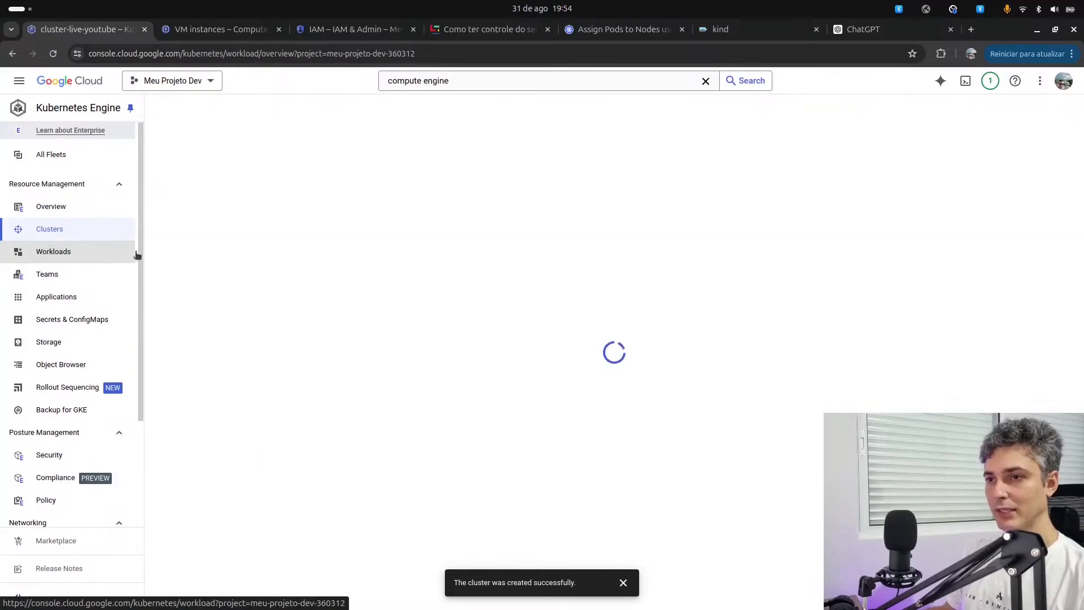
{"action": "left_click", "coordinate": [380, 139]}
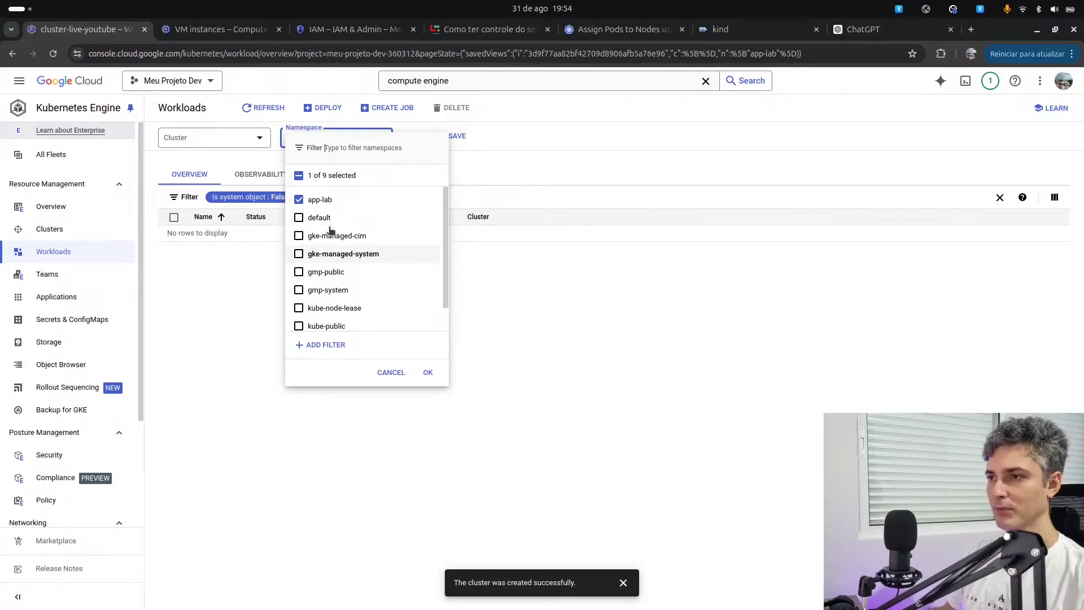
{"action": "left_click", "coordinate": [299, 199]}
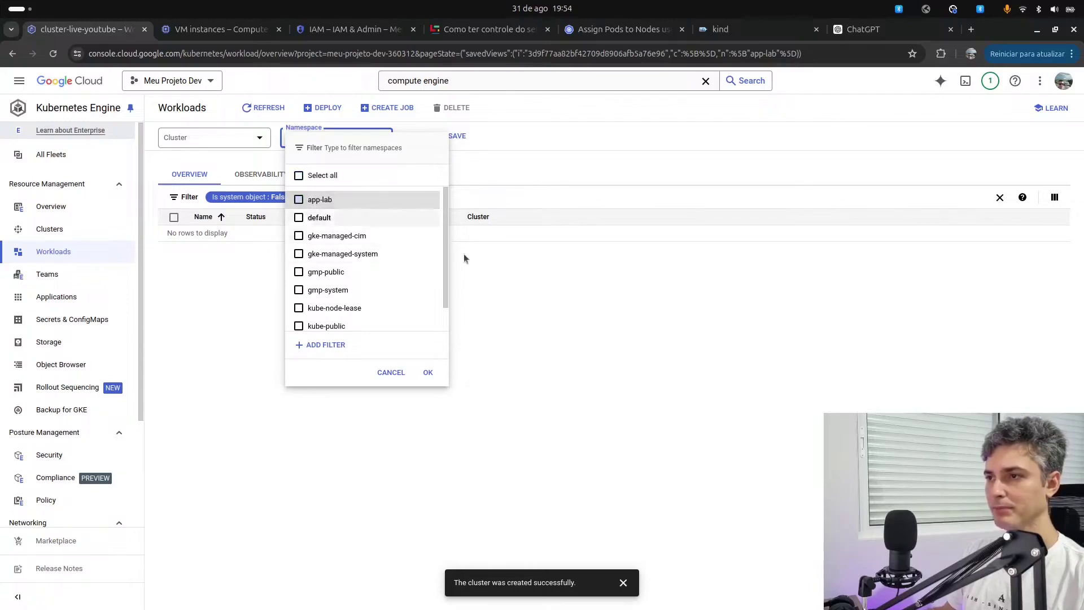
{"action": "left_click", "coordinate": [427, 372]}
{"action": "left_click", "coordinate": [350, 140]}
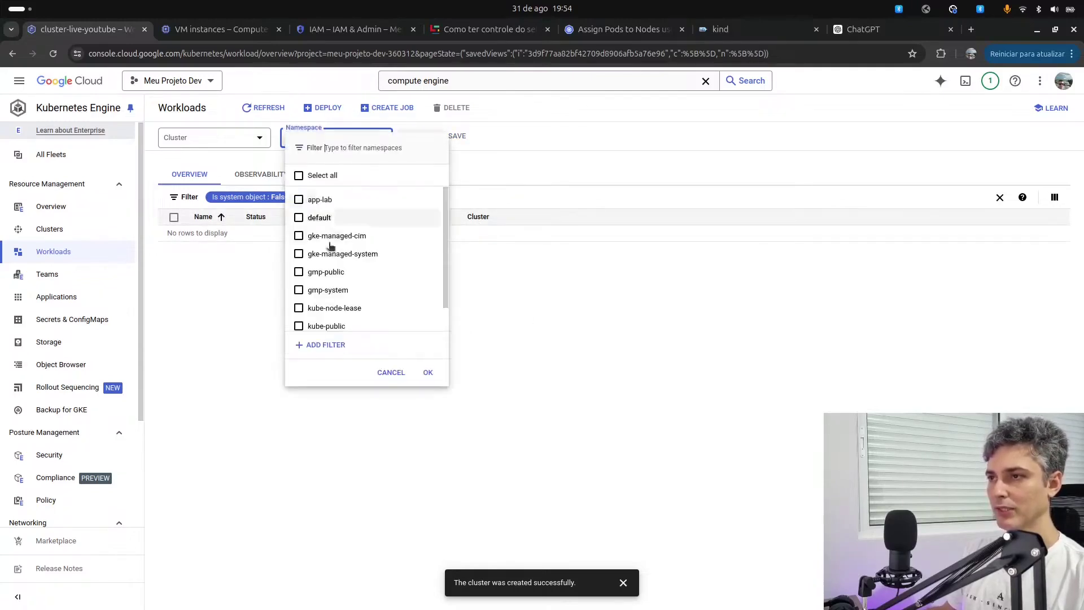
{"action": "scroll", "coordinate": [345, 266], "scroll_direction": "down", "scroll_amount": 1}
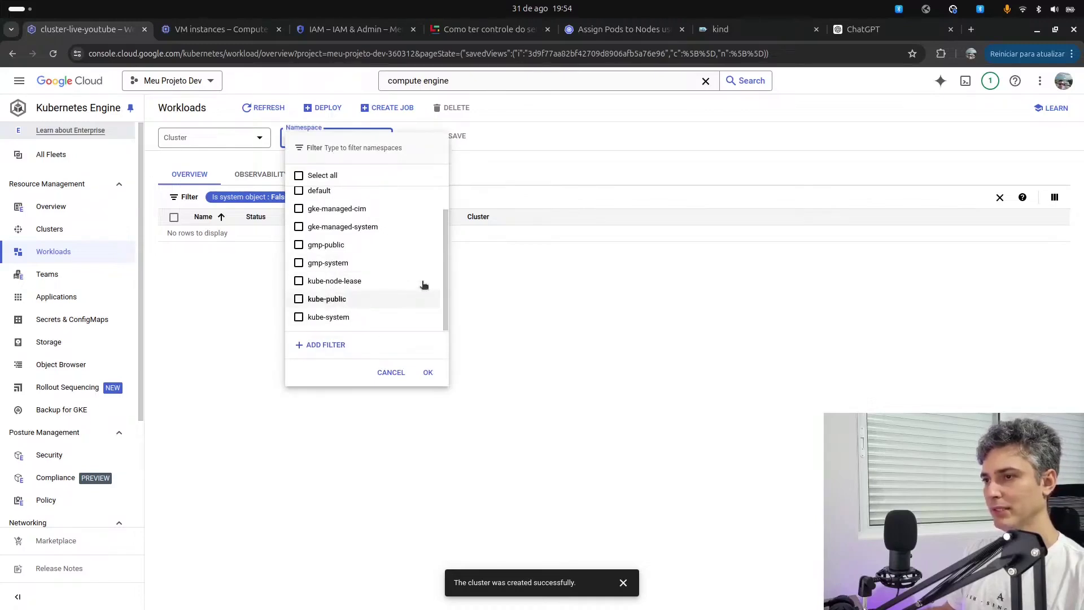
{"action": "left_click", "coordinate": [620, 297]}
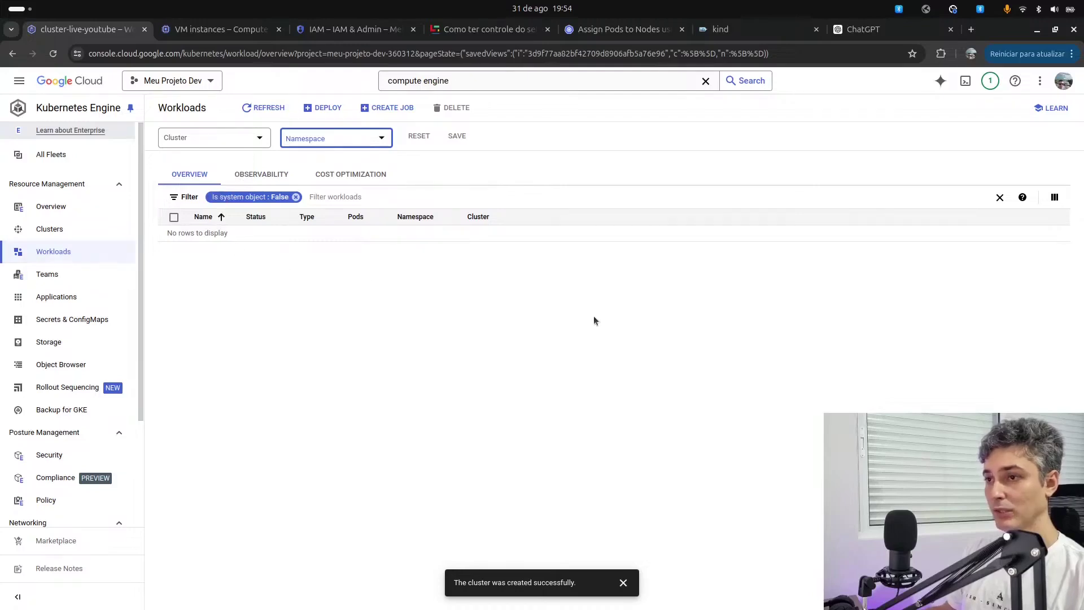
- Look through Kubernetes Engine's Teams, Applications, Secrets & ConfigMaps and persistent volume claims, and view the cluster's storage classes
{"action": "left_click", "coordinate": [52, 274]}
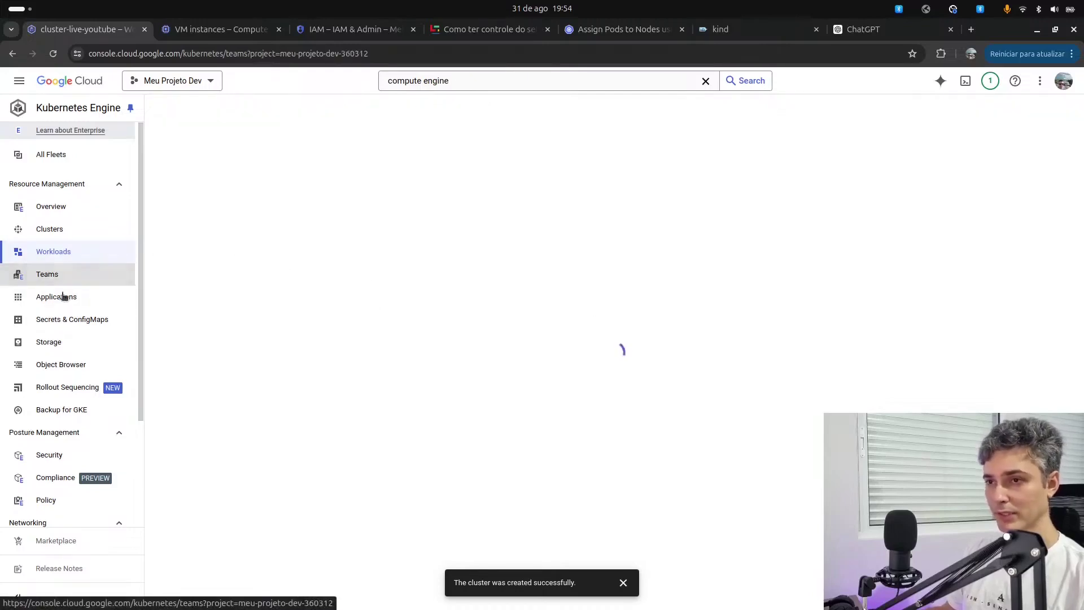
{"action": "left_click", "coordinate": [87, 307]}
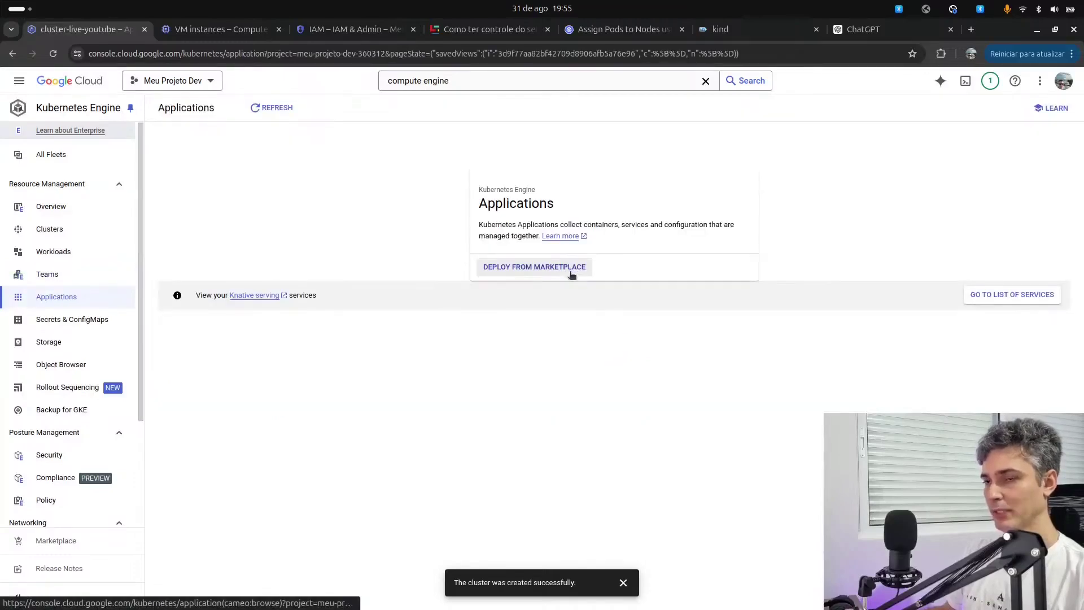
{"action": "left_click", "coordinate": [106, 319]}
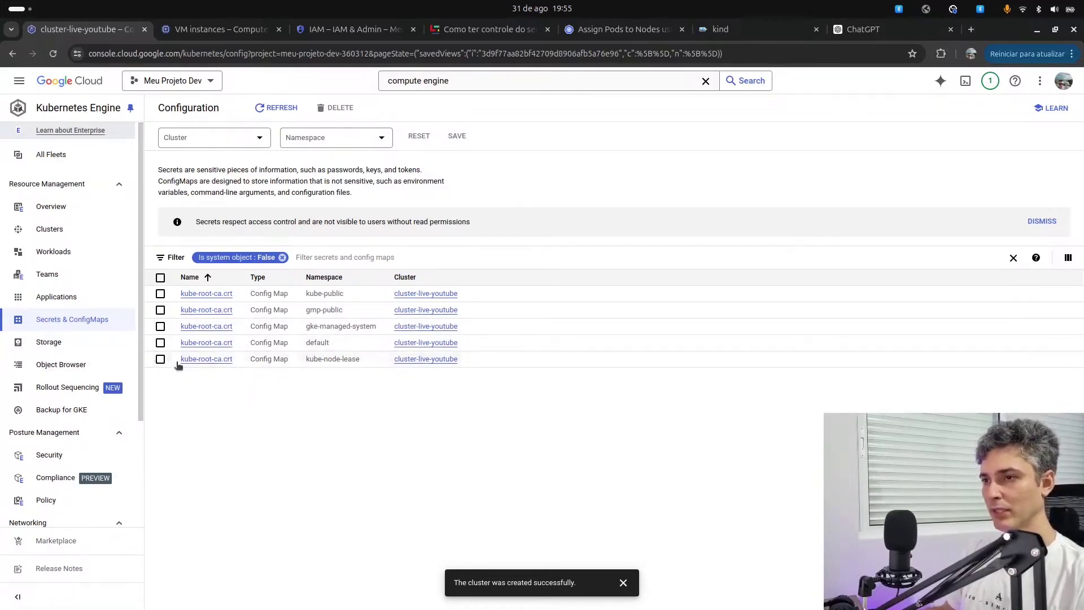
{"action": "left_click", "coordinate": [99, 350]}
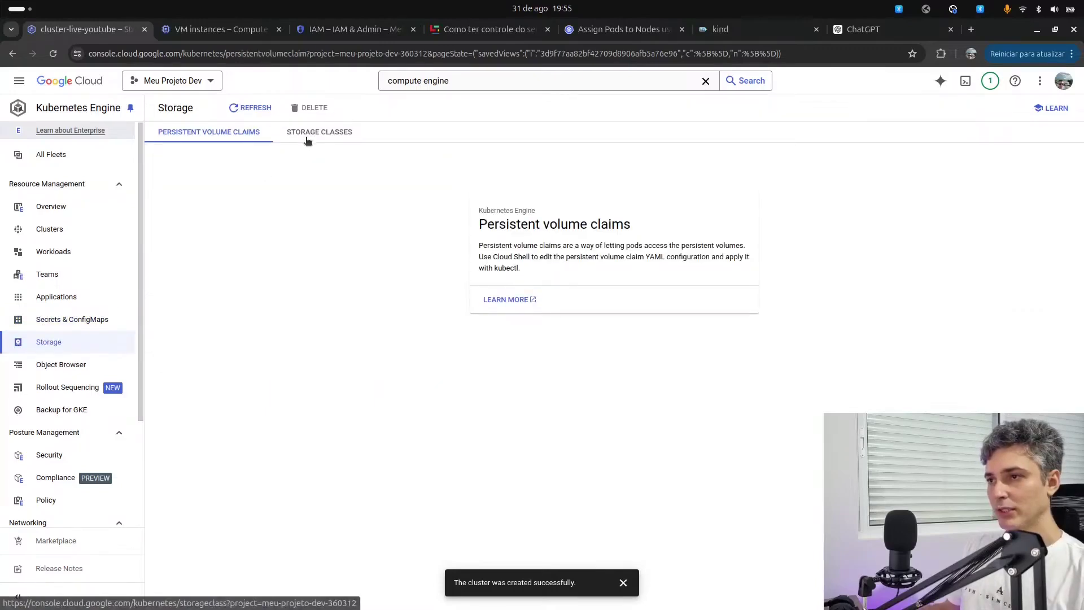
{"action": "left_click", "coordinate": [308, 136]}
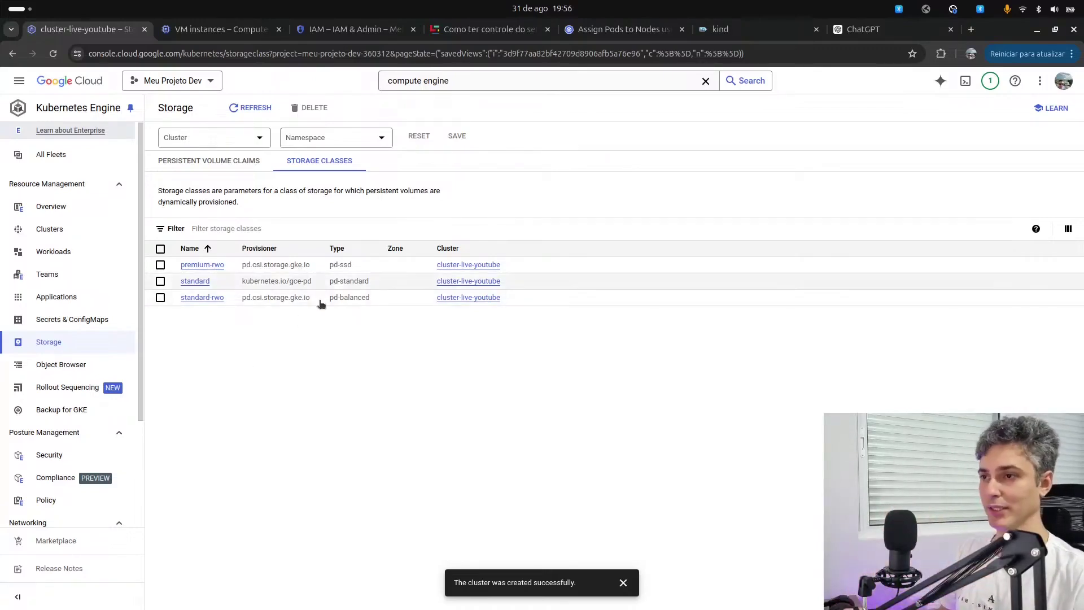
- Search the web for volumes kubernetes in place of the node affinity documentation, and open the Volumes Persistentes page
{"action": "left_click", "coordinate": [598, 29]}
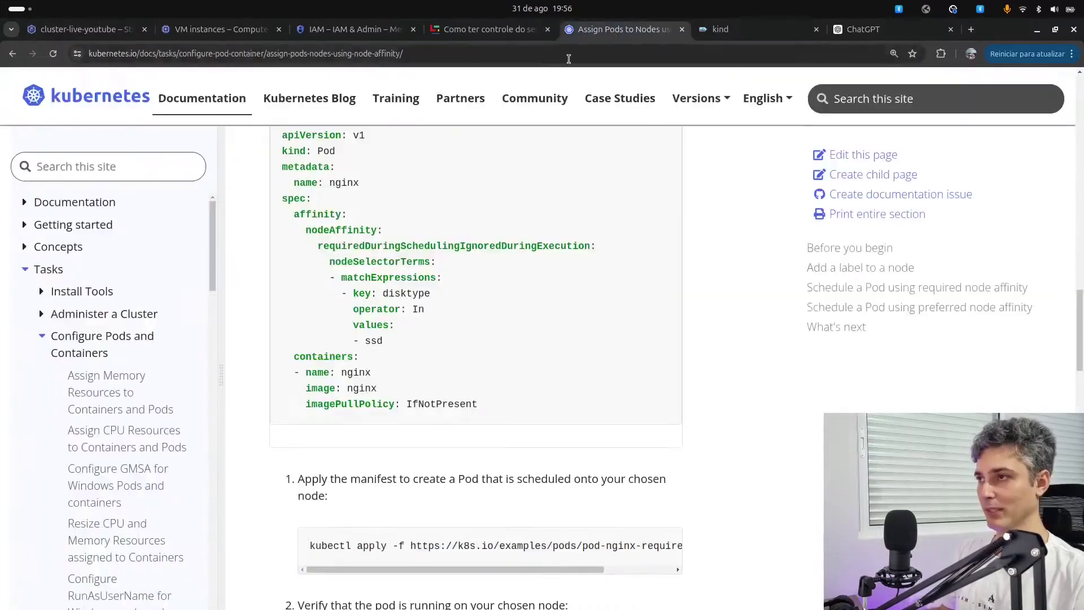
{"action": "left_click", "coordinate": [429, 62]}
{"action": "type", "text": "vol"}
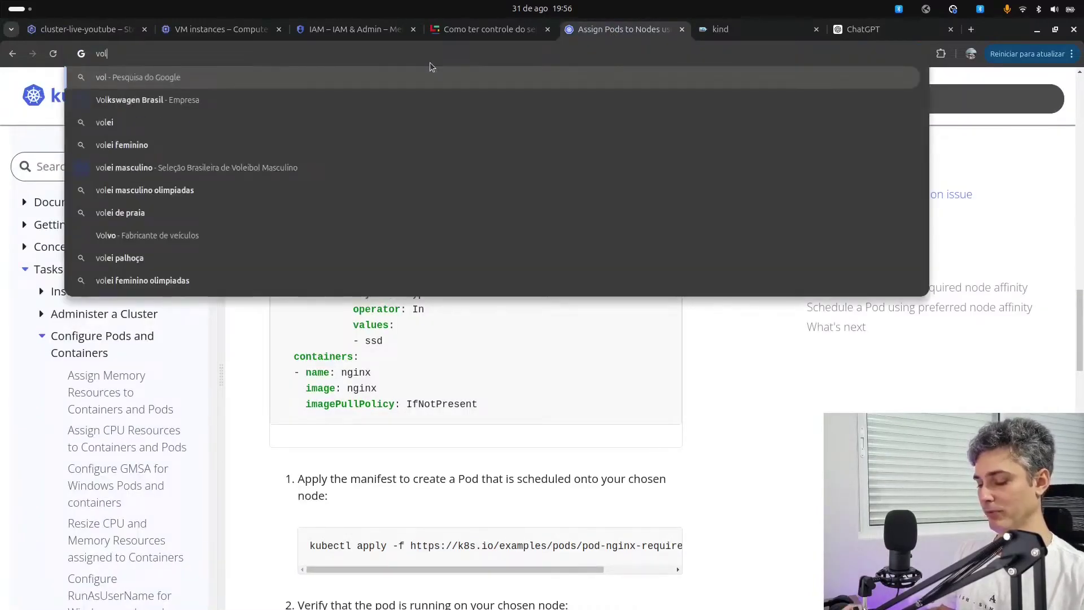
{"action": "type", "text": "umes kubernete"}
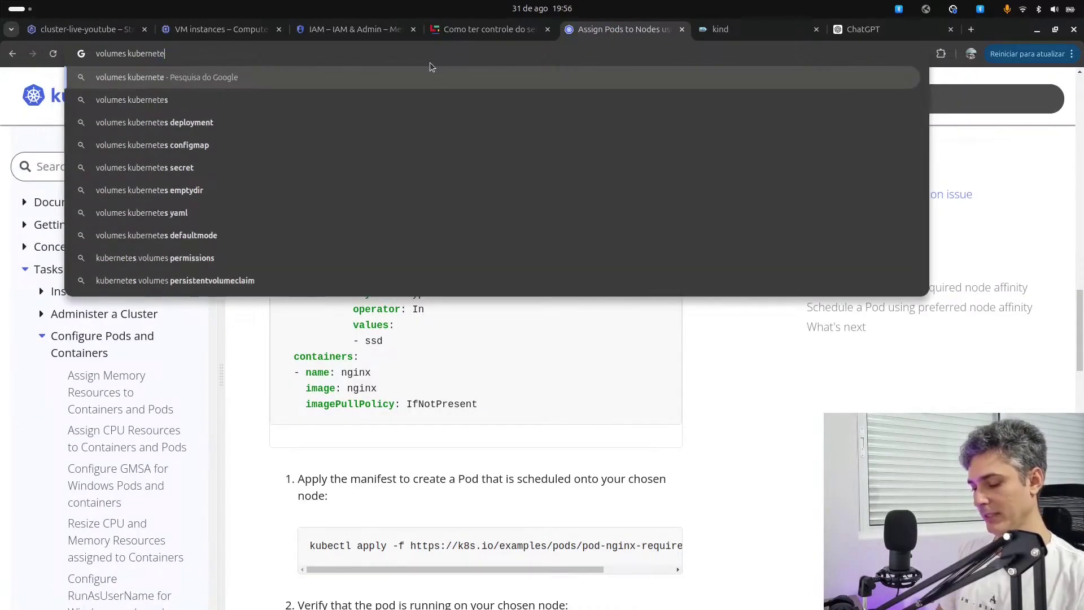
{"action": "key", "text": "Return"}
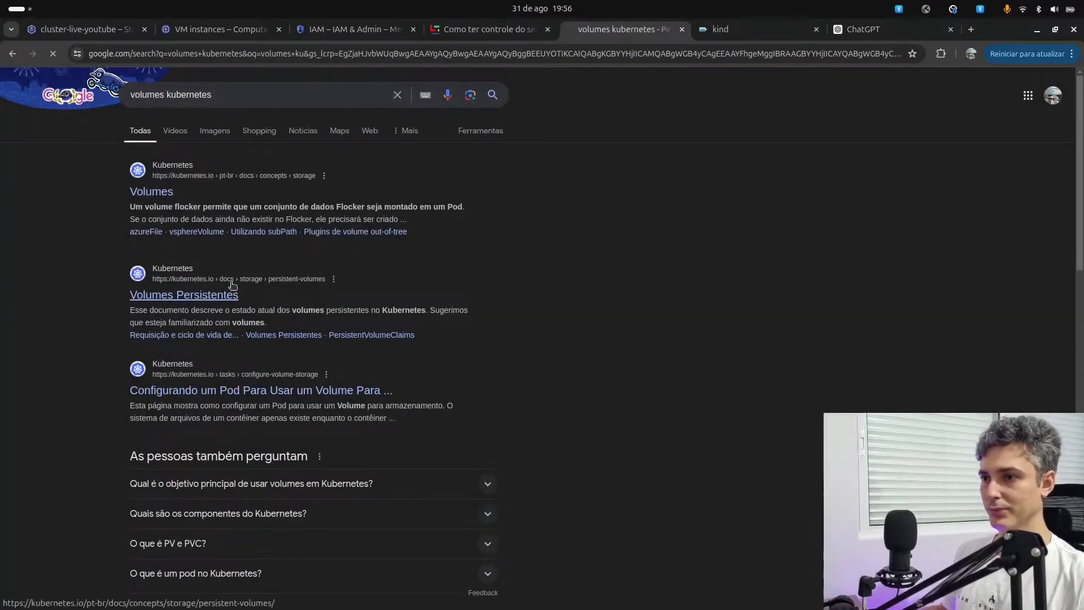
{"action": "left_click", "coordinate": [231, 295]}
- Read through the persistent volume documentation on binding, reclaim policies and volume expansion, as far as the example PersistentVolume manifest
{"action": "scroll", "coordinate": [690, 261], "scroll_direction": "down", "scroll_amount": 10}
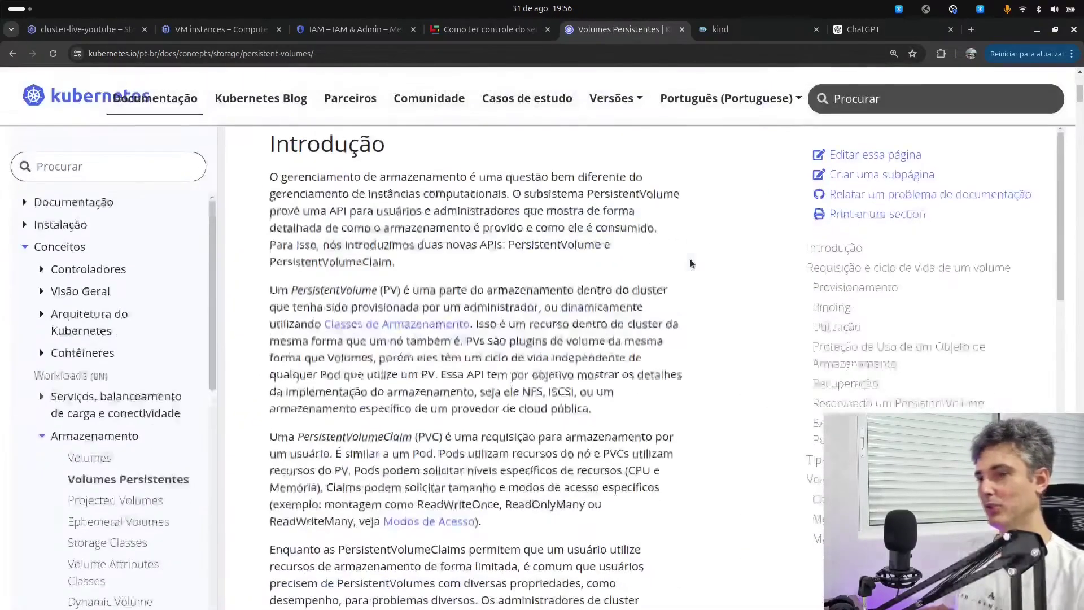
{"action": "scroll", "coordinate": [690, 260], "scroll_direction": "down", "scroll_amount": 8}
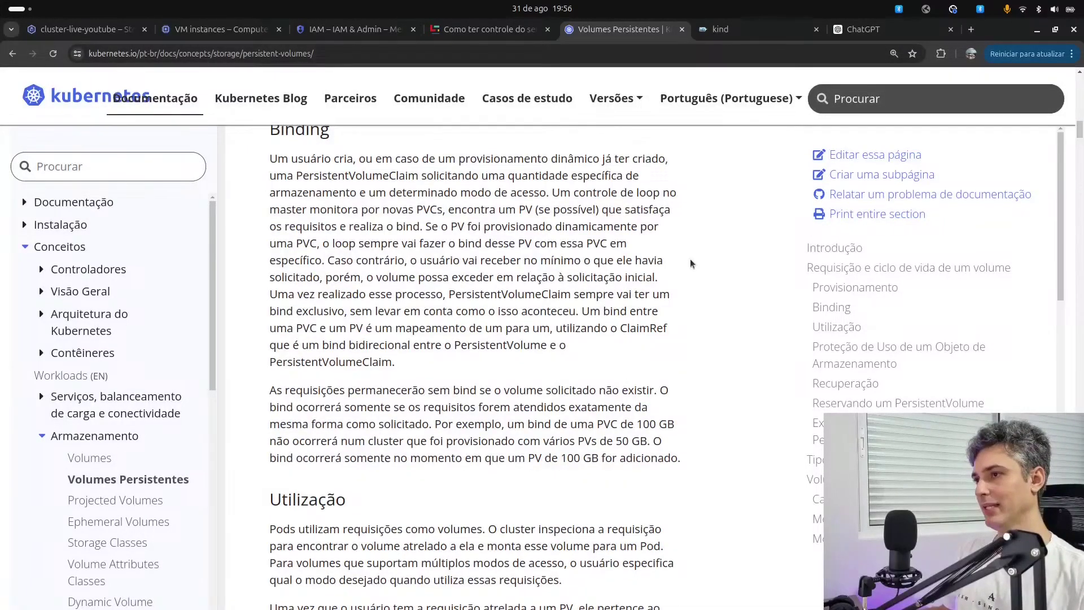
{"action": "scroll", "coordinate": [690, 261], "scroll_direction": "down", "scroll_amount": 12}
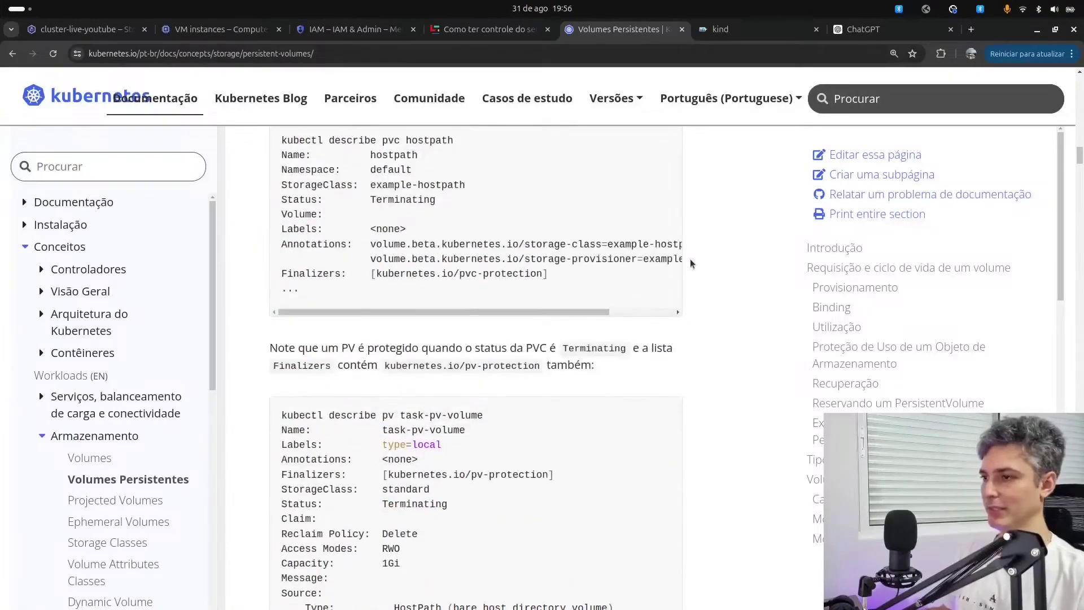
{"action": "scroll", "coordinate": [692, 264], "scroll_direction": "down", "scroll_amount": 12}
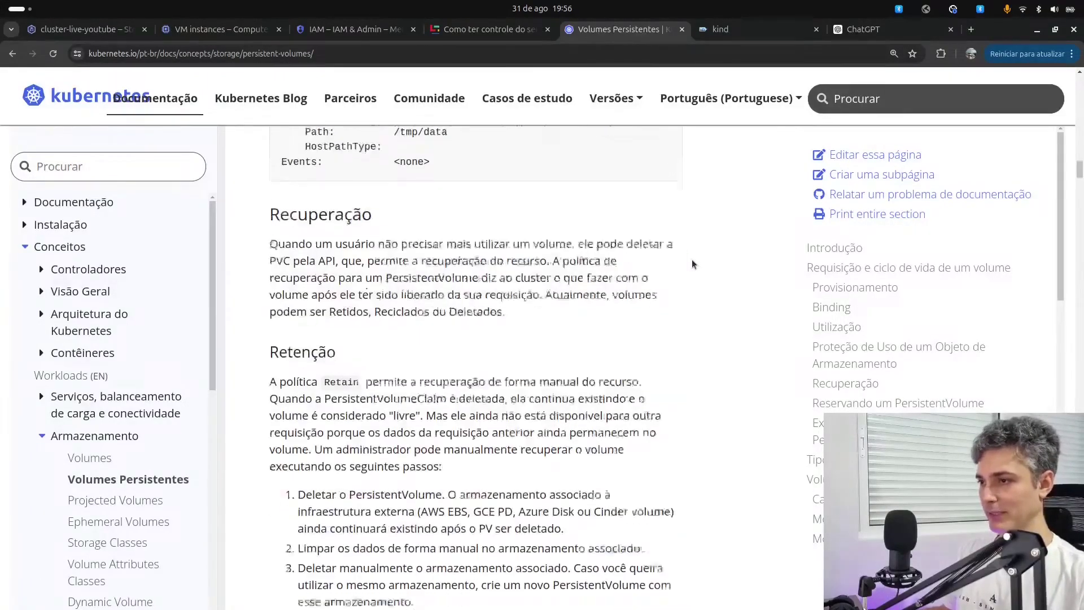
{"action": "scroll", "coordinate": [692, 264], "scroll_direction": "down", "scroll_amount": 10}
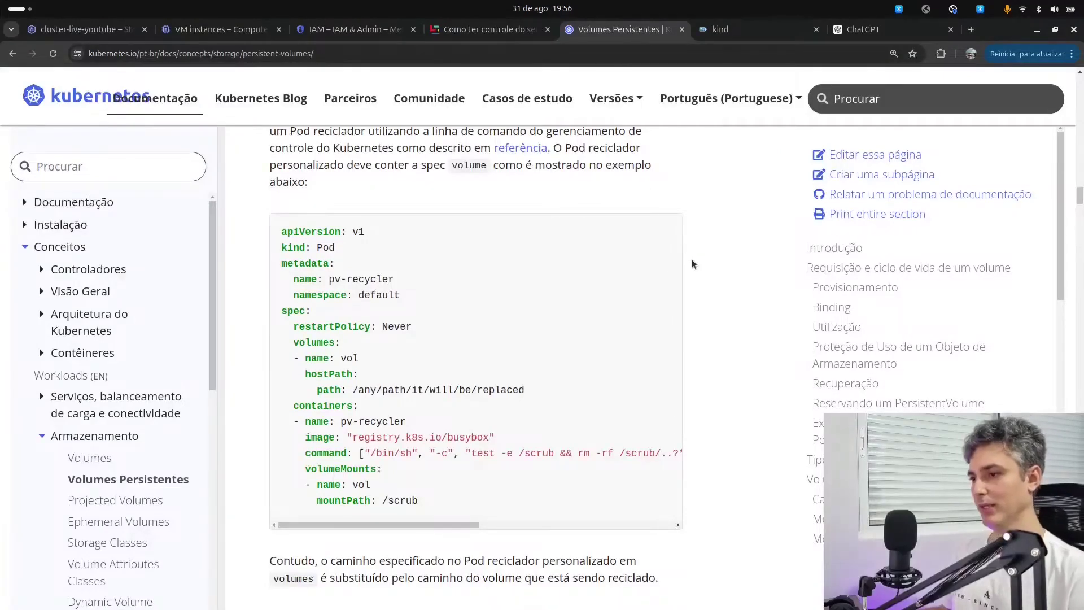
{"action": "scroll", "coordinate": [692, 263], "scroll_direction": "down", "scroll_amount": 8}
{"action": "scroll", "coordinate": [692, 263], "scroll_direction": "down", "scroll_amount": 10}
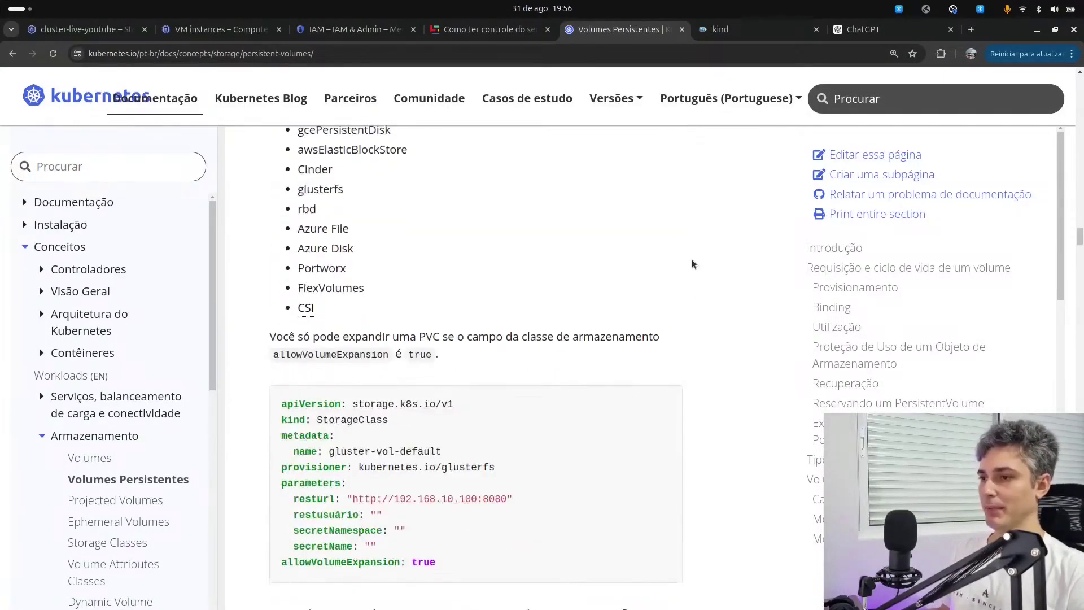
{"action": "scroll", "coordinate": [692, 263], "scroll_direction": "down", "scroll_amount": 12}
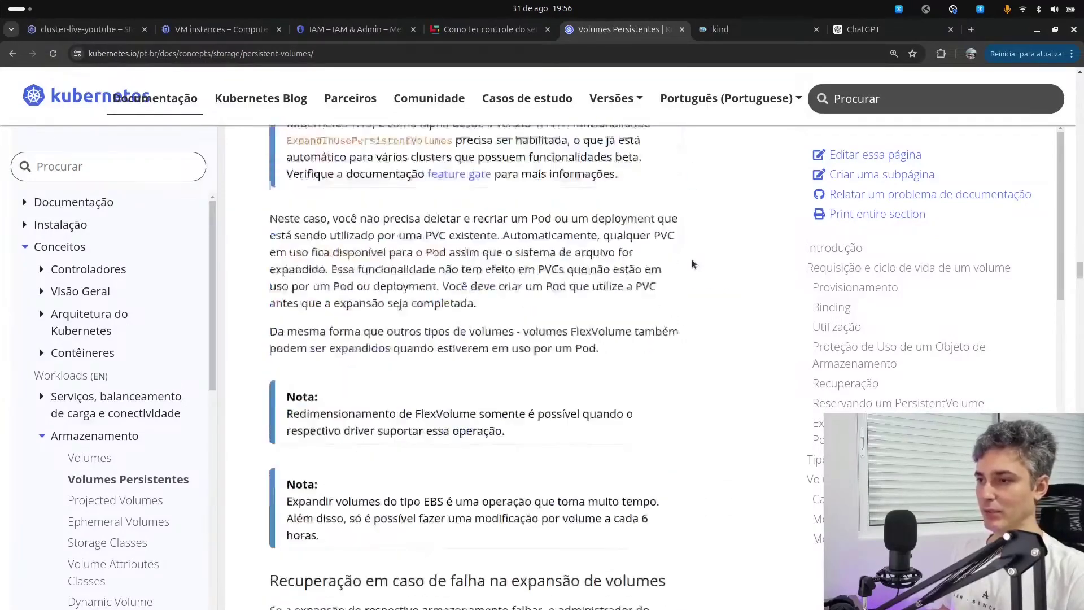
{"action": "scroll", "coordinate": [692, 263], "scroll_direction": "down", "scroll_amount": 12}
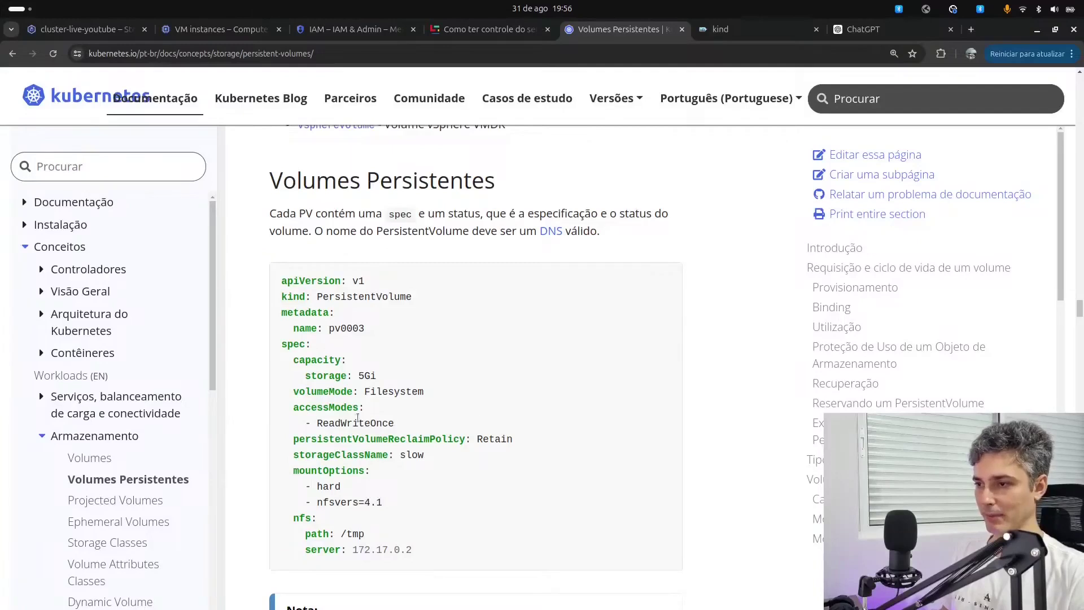
- Examine the accessModes setting in the example PersistentVolume manifest and search the page for "read" to reach the list of access modes
{"action": "double_click", "coordinate": [350, 422]}
{"action": "double_click", "coordinate": [320, 407]}
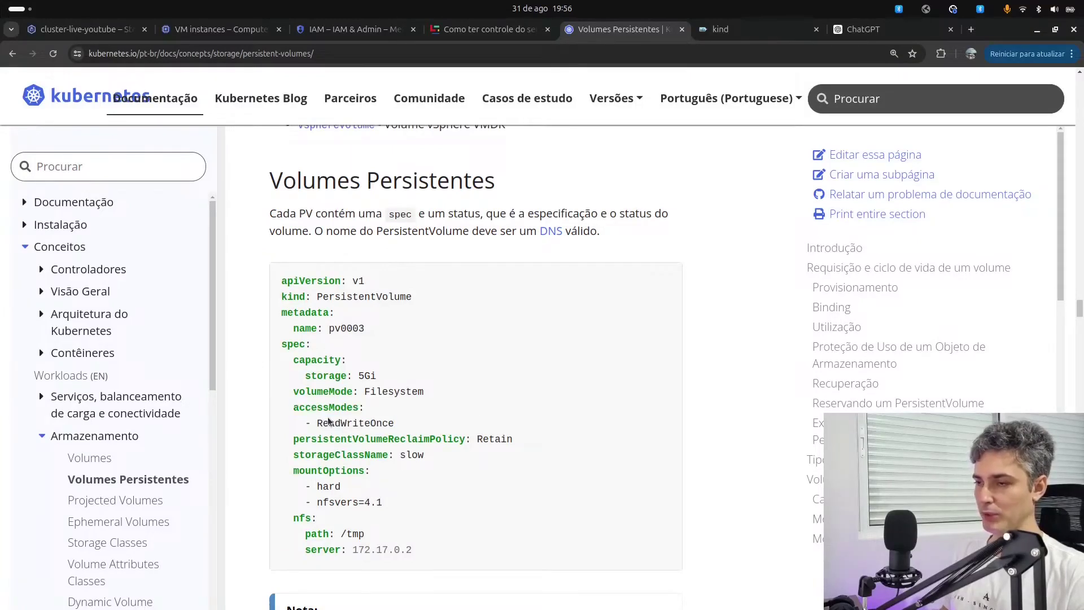
{"action": "double_click", "coordinate": [331, 422]}
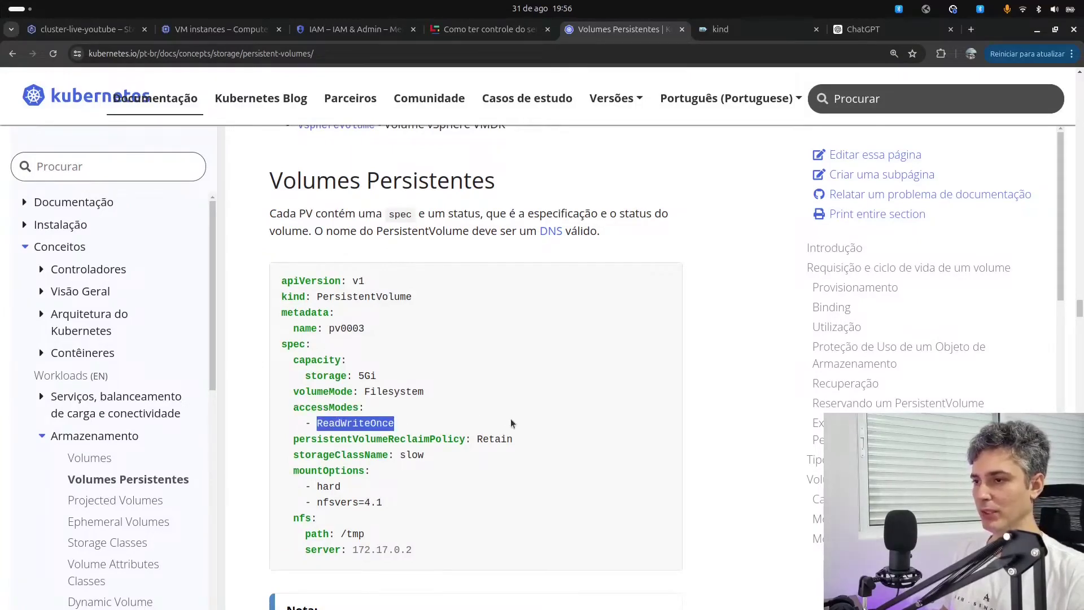
{"action": "scroll", "coordinate": [594, 401], "scroll_direction": "down", "scroll_amount": 5}
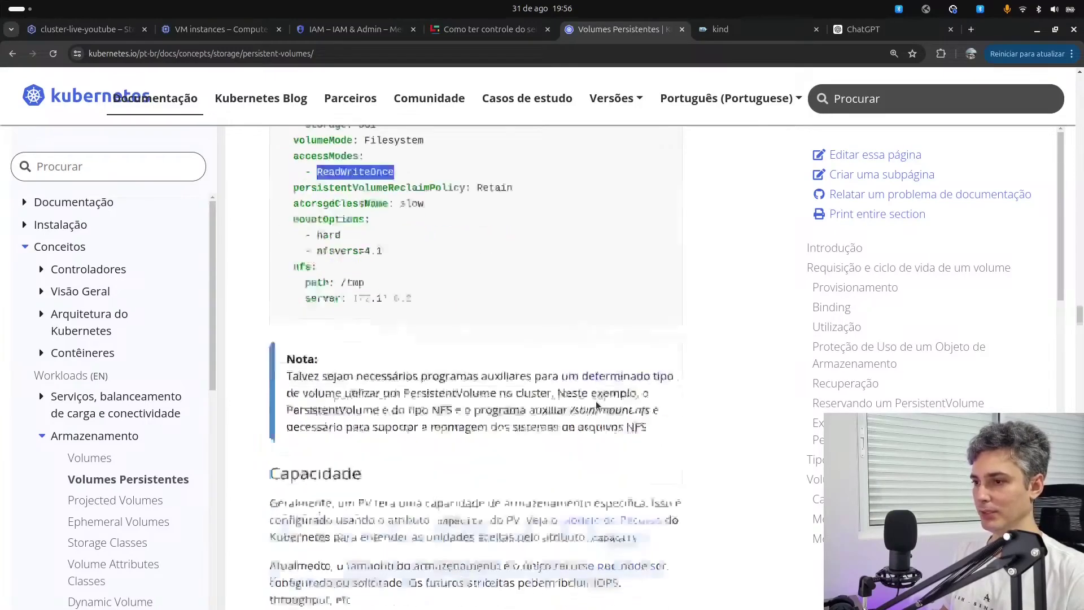
{"action": "key", "text": "ctrl+f"}
{"action": "type", "text": "read"}
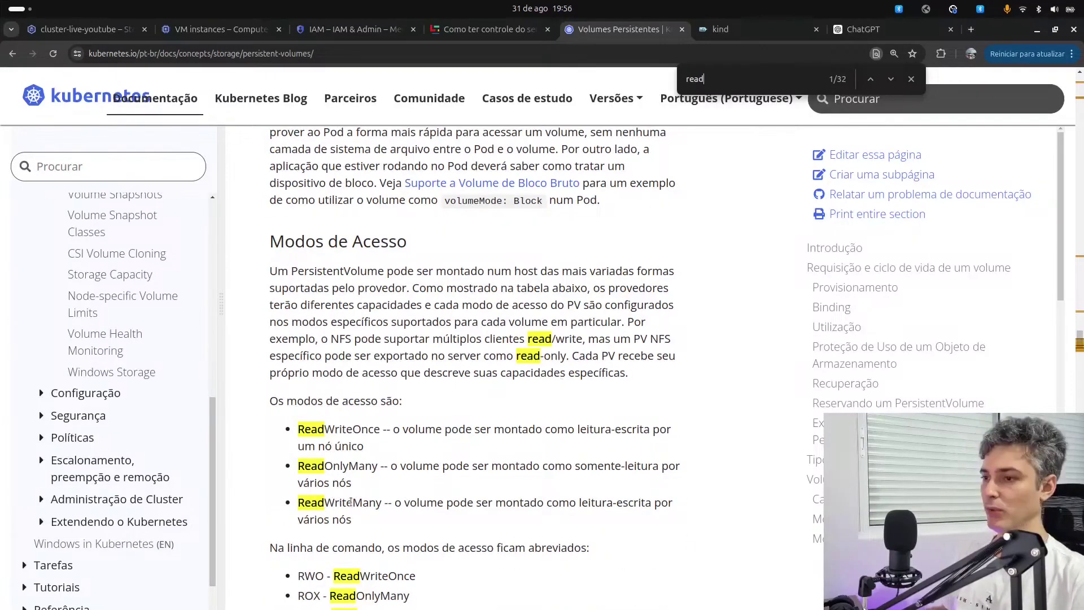
{"action": "scroll", "coordinate": [344, 403], "scroll_direction": "down", "scroll_amount": 2}
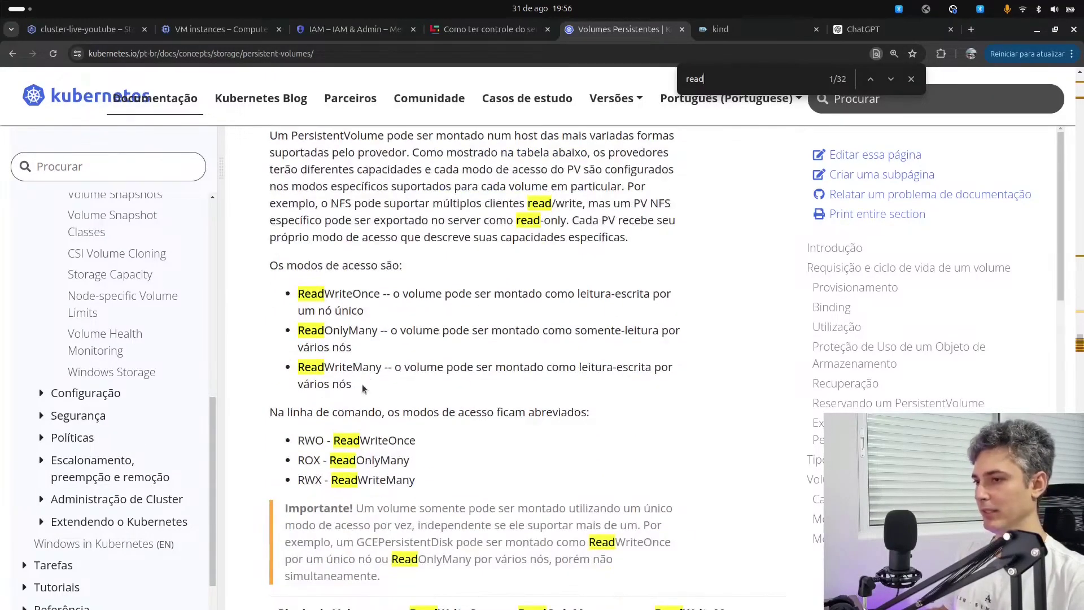
- Read the descriptions of the ReadWriteOnce, ReadWriteMany and ReadOnlyMany access modes, noting how many nodes each lets mount the volume
{"action": "double_click", "coordinate": [311, 482]}
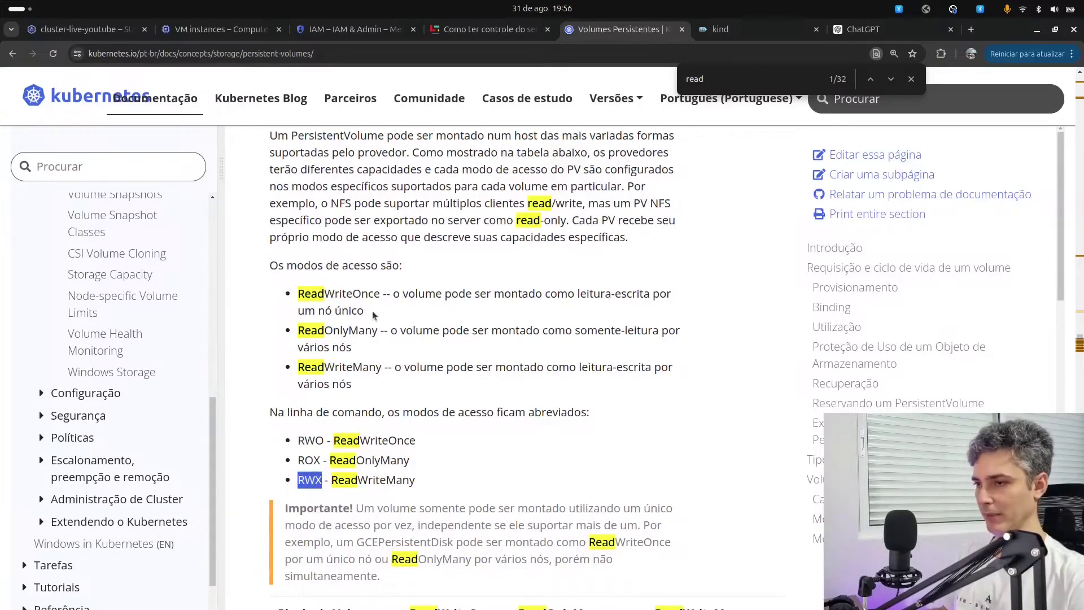
{"action": "double_click", "coordinate": [352, 294]}
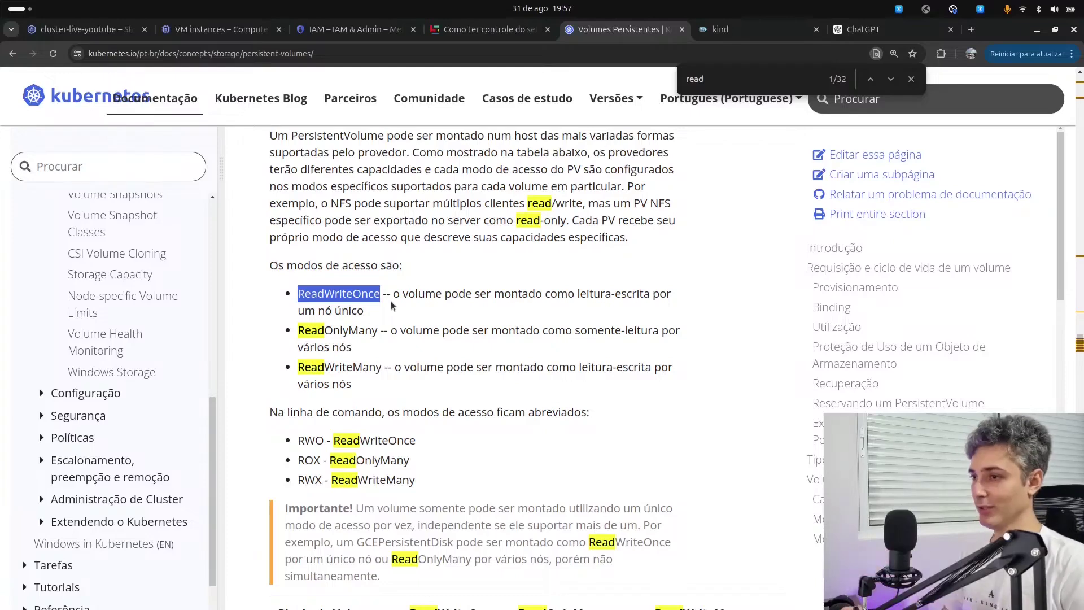
{"action": "double_click", "coordinate": [367, 367]}
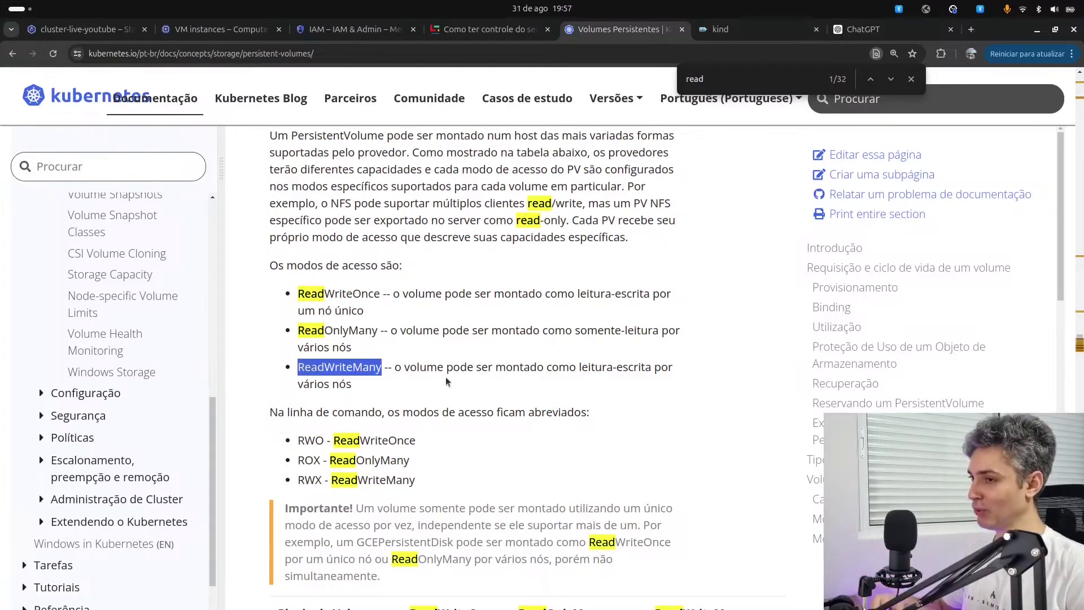
{"action": "double_click", "coordinate": [344, 394]}
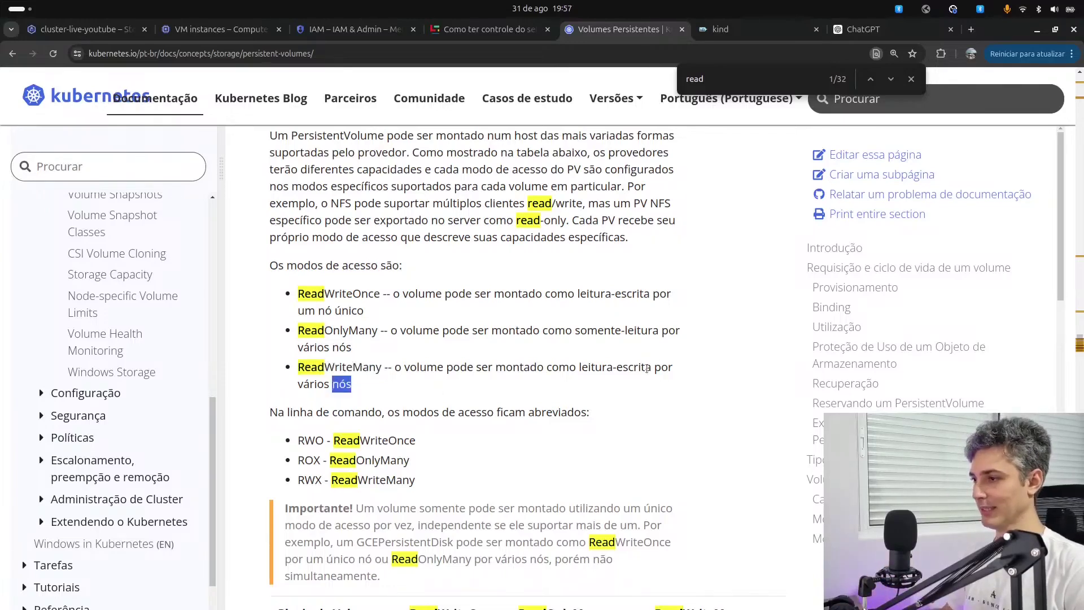
{"action": "double_click", "coordinate": [339, 402]}
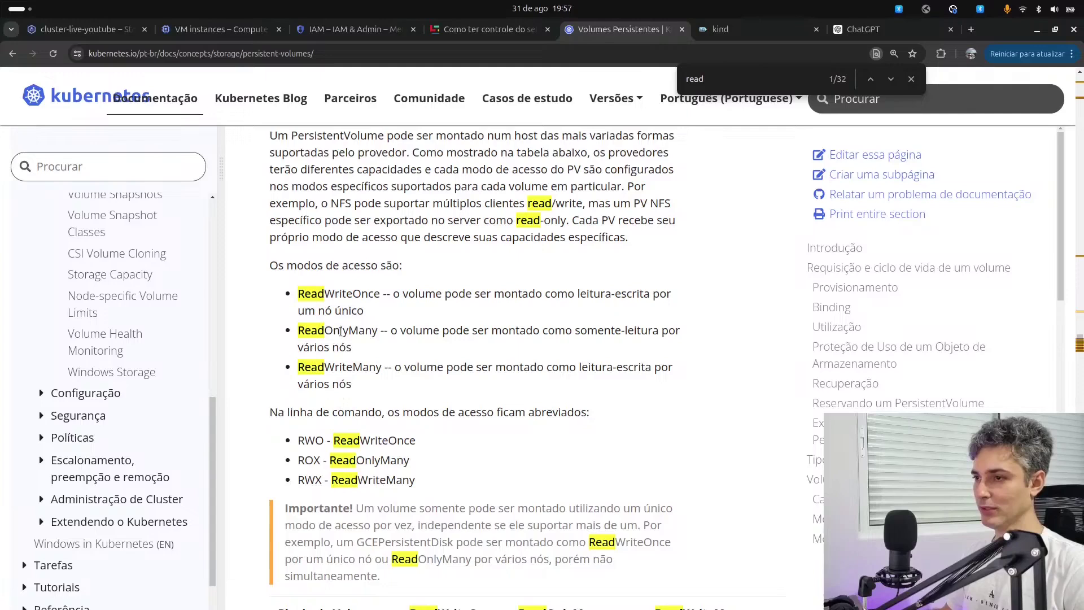
{"action": "double_click", "coordinate": [342, 331]}
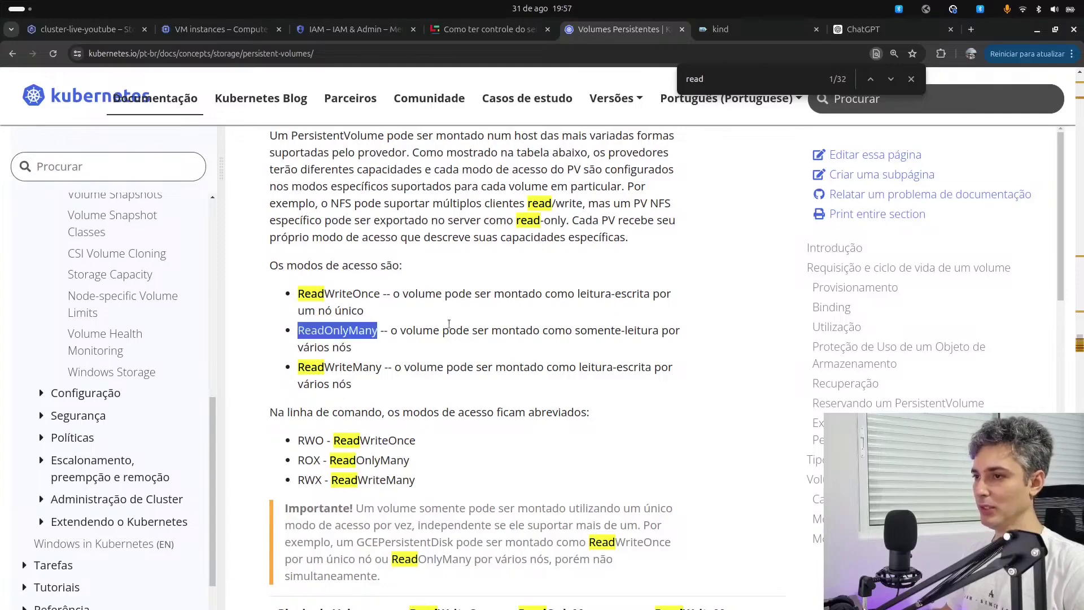
{"action": "double_click", "coordinate": [342, 347]}
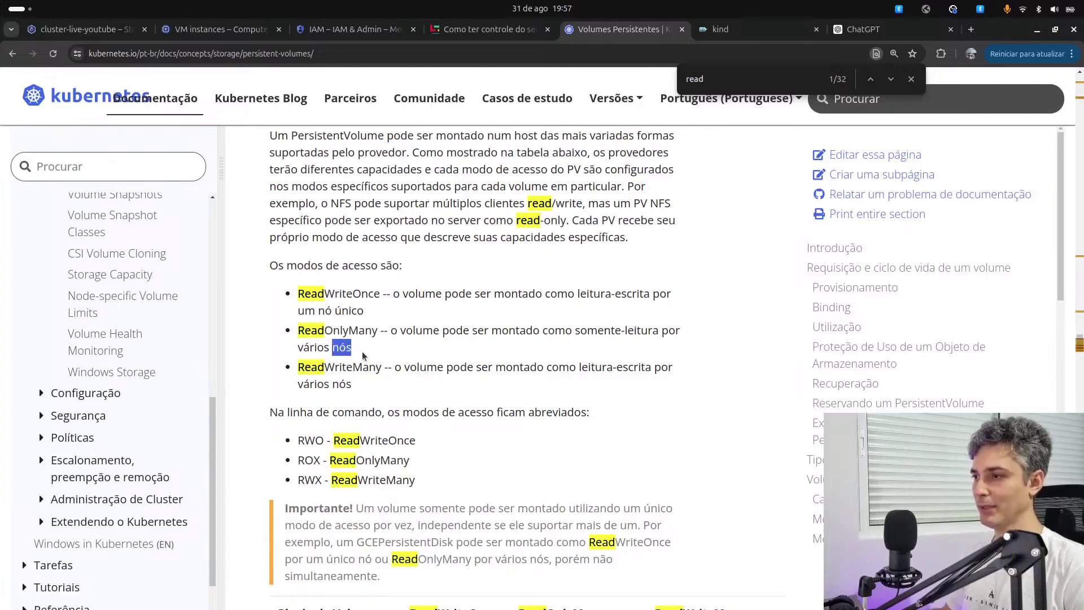
{"action": "left_click", "coordinate": [430, 333]}
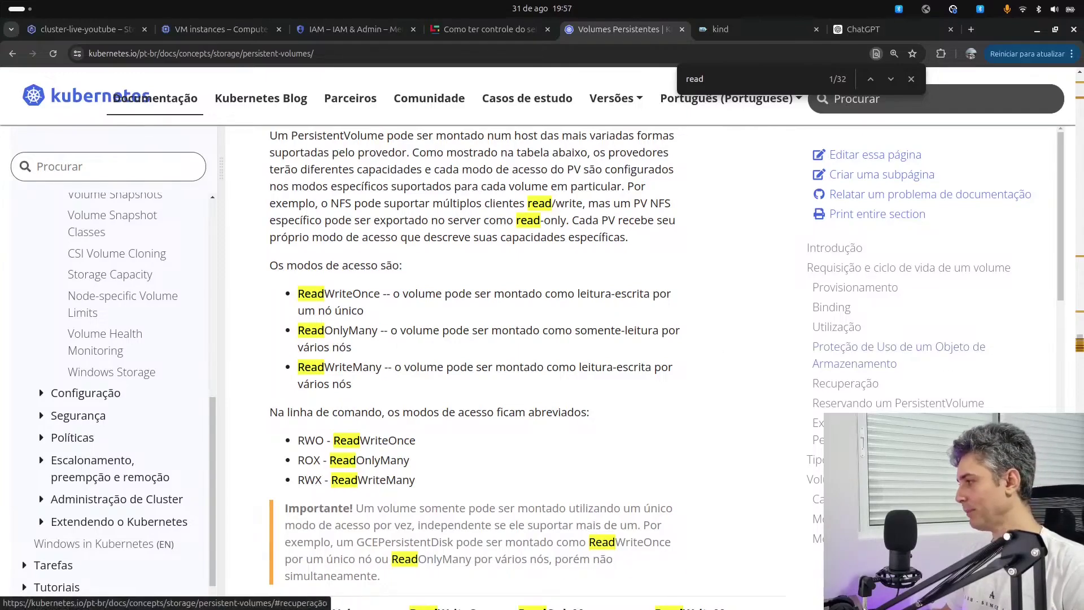